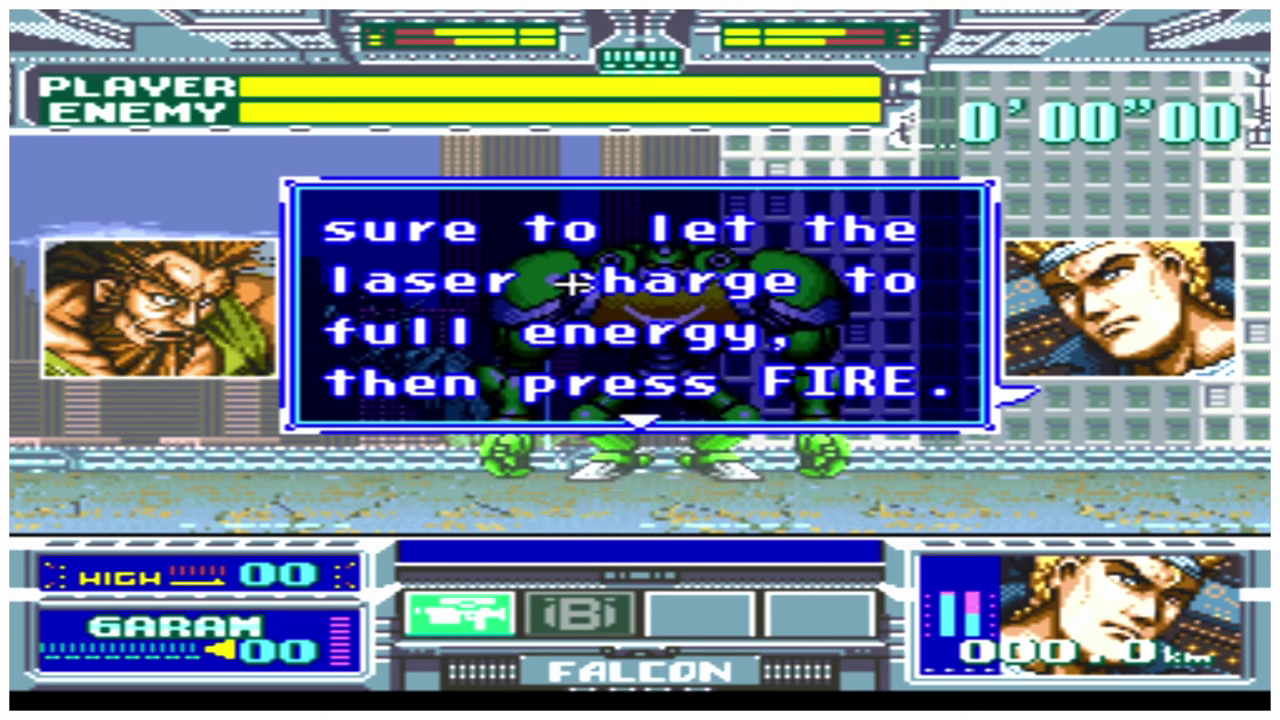
pyautogui.click(623, 363)
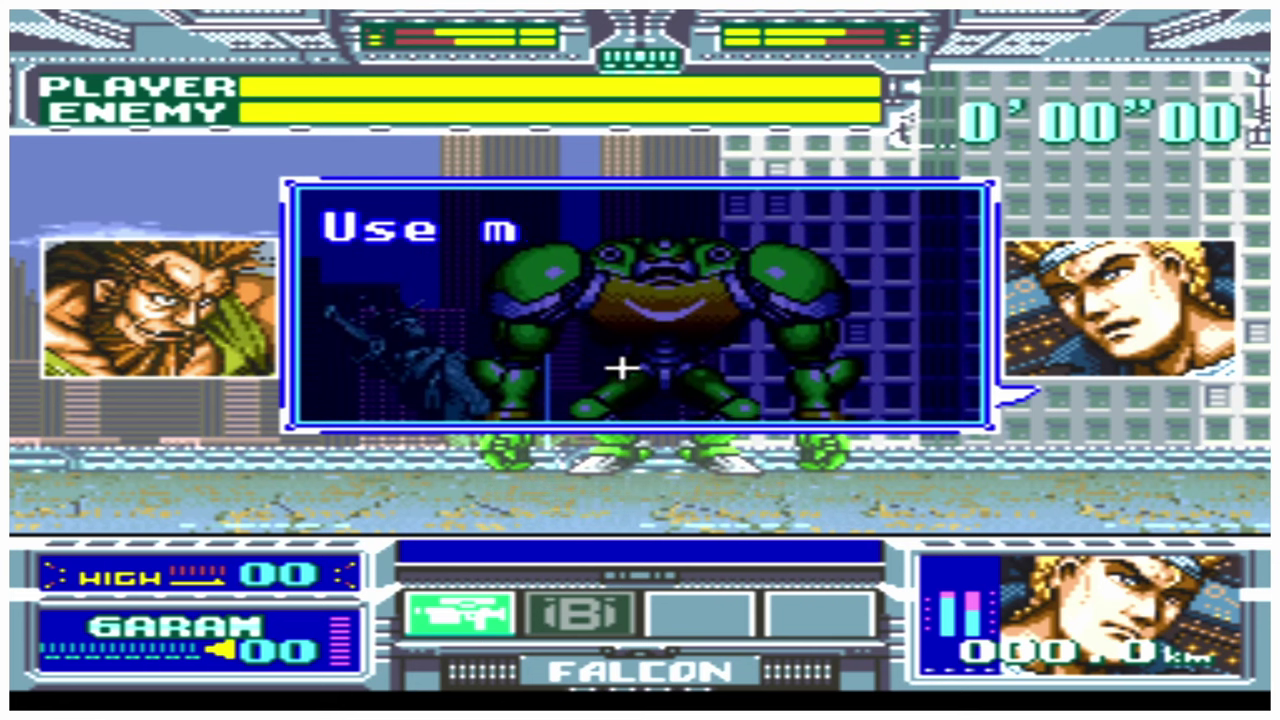
pyautogui.click(616, 378)
pyautogui.click(609, 394)
pyautogui.click(601, 397)
pyautogui.click(601, 395)
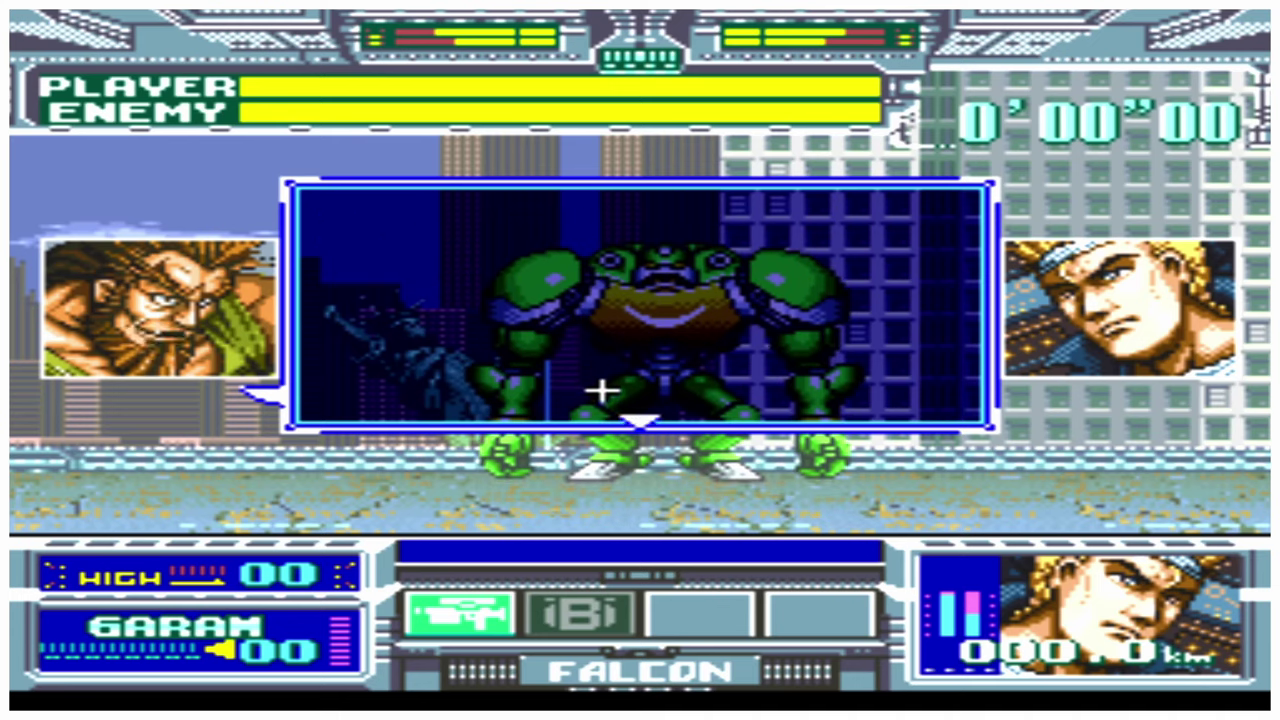
pyautogui.click(634, 409)
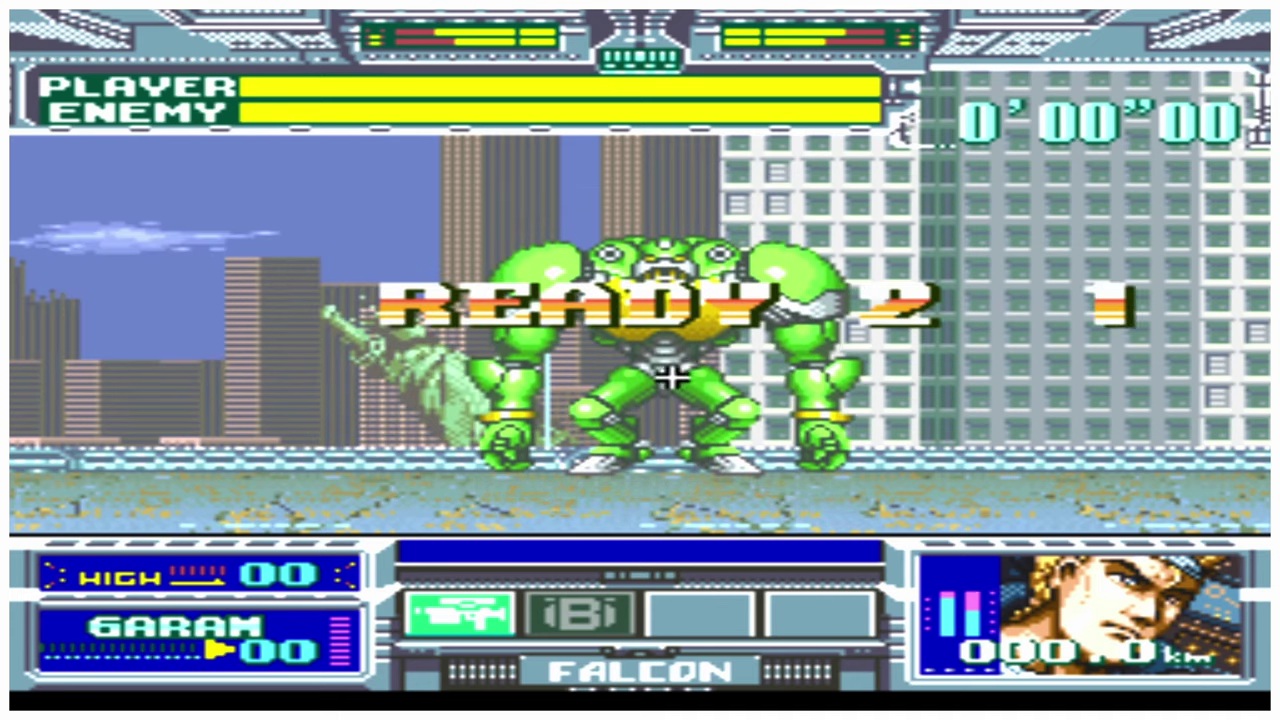
pyautogui.click(636, 329)
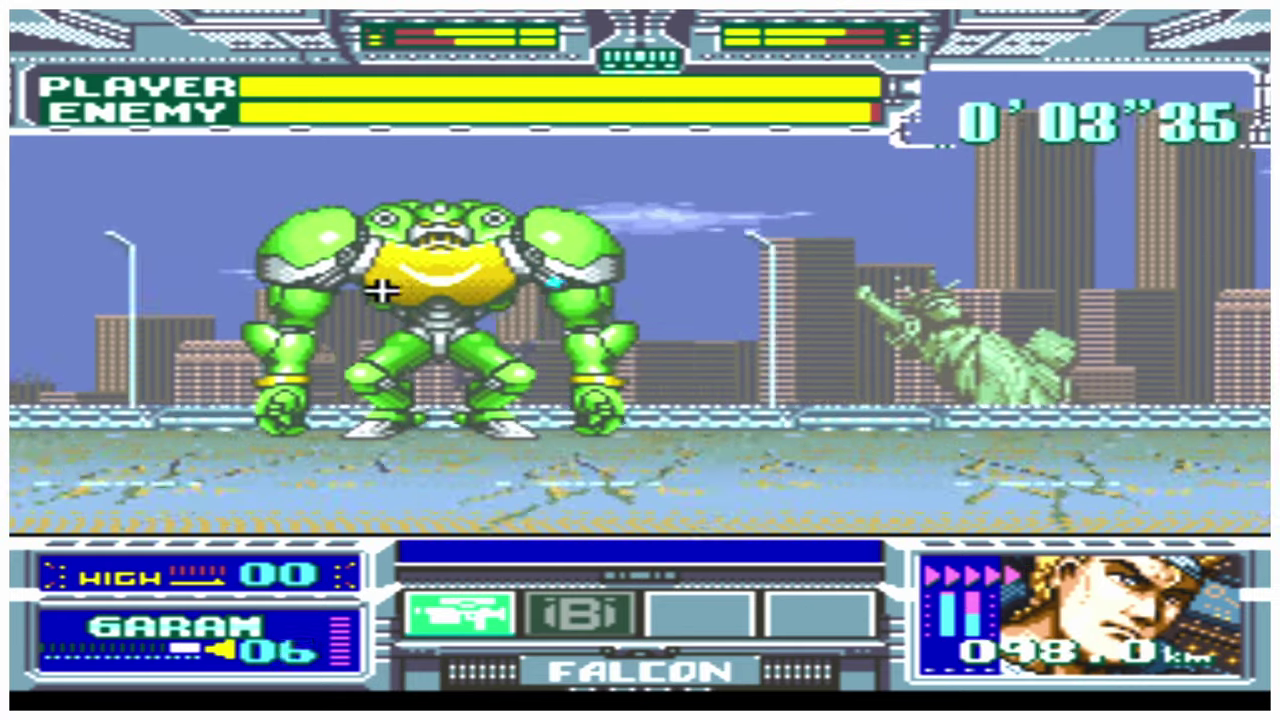
pyautogui.click(412, 300)
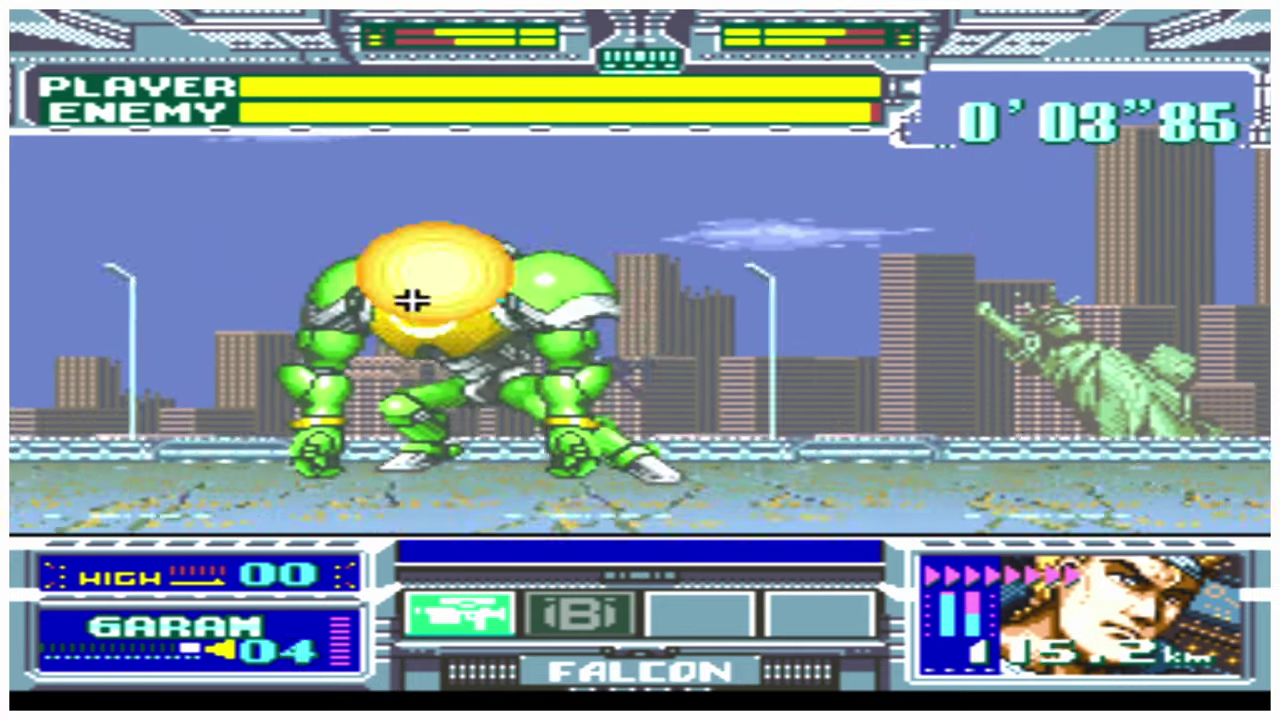
pyautogui.click(603, 303)
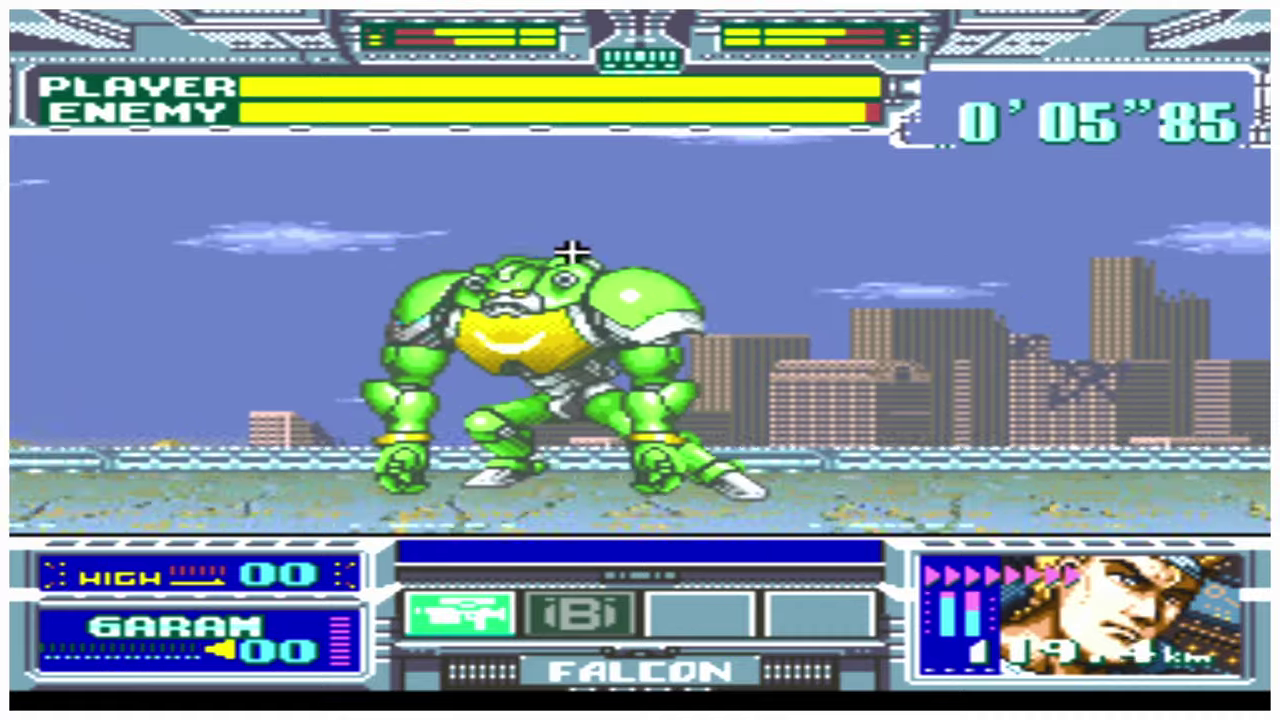
pyautogui.click(545, 300)
pyautogui.click(494, 277)
pyautogui.click(511, 330)
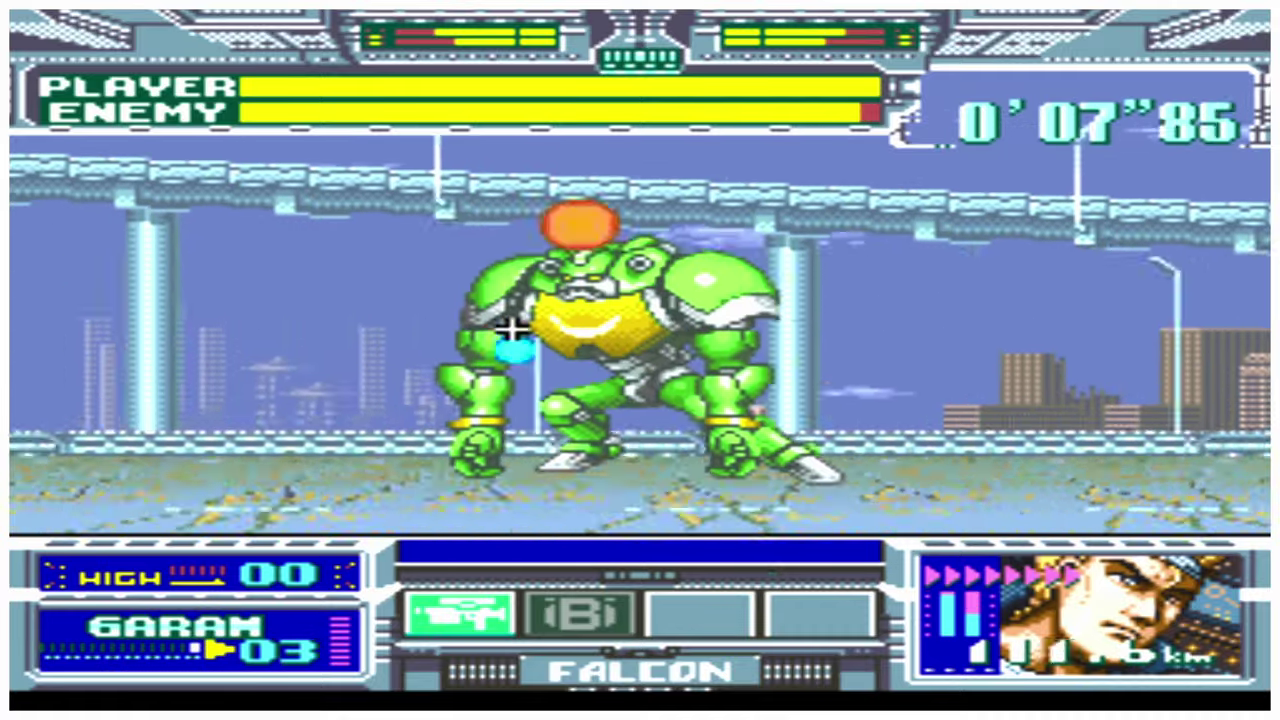
pyautogui.click(577, 374)
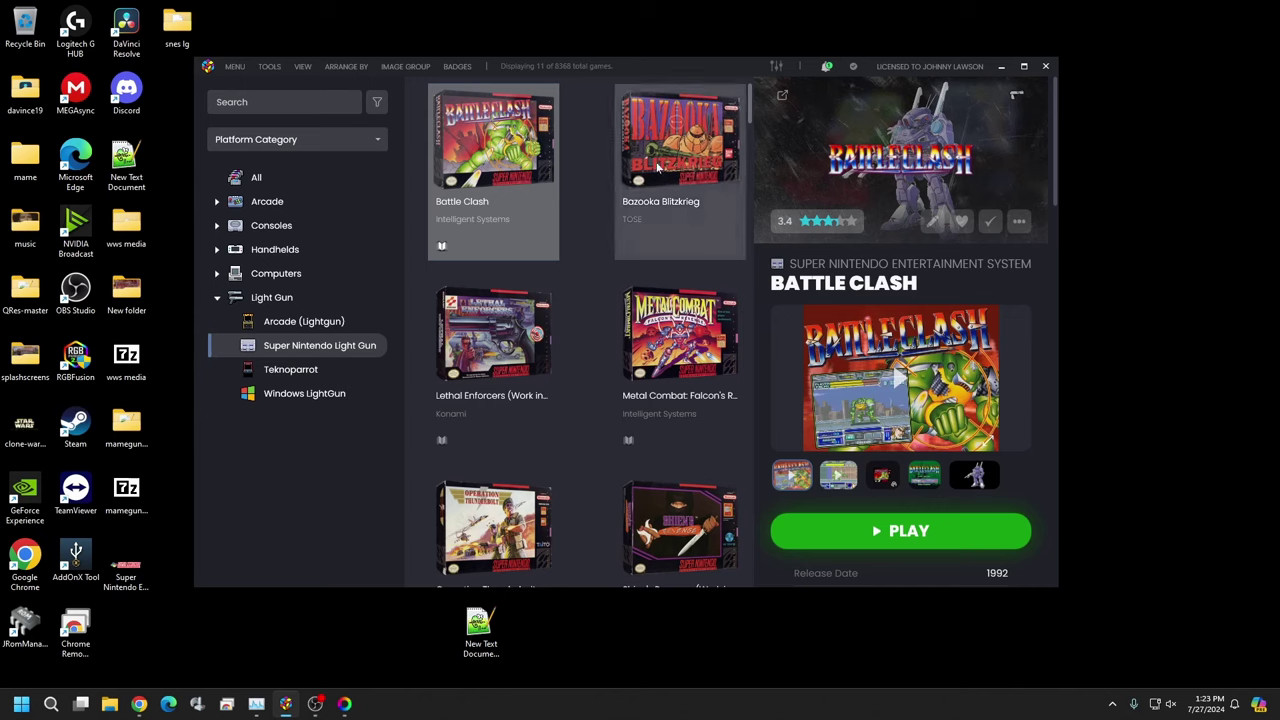
# Step: Look through the games in the Super Nintendo Light Gun list, from Battle Clash to Yoshi's Safari
pyautogui.scroll(-2, 548, 338)
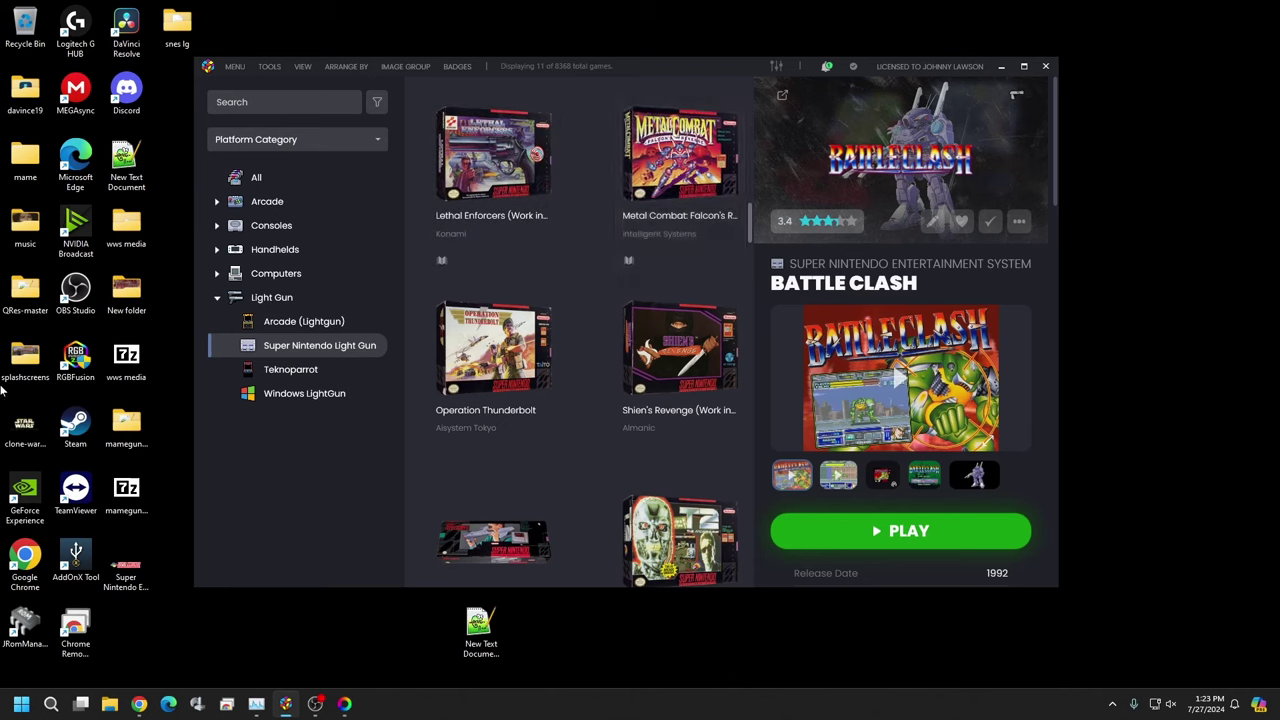
pyautogui.scroll(-1, 497, 371)
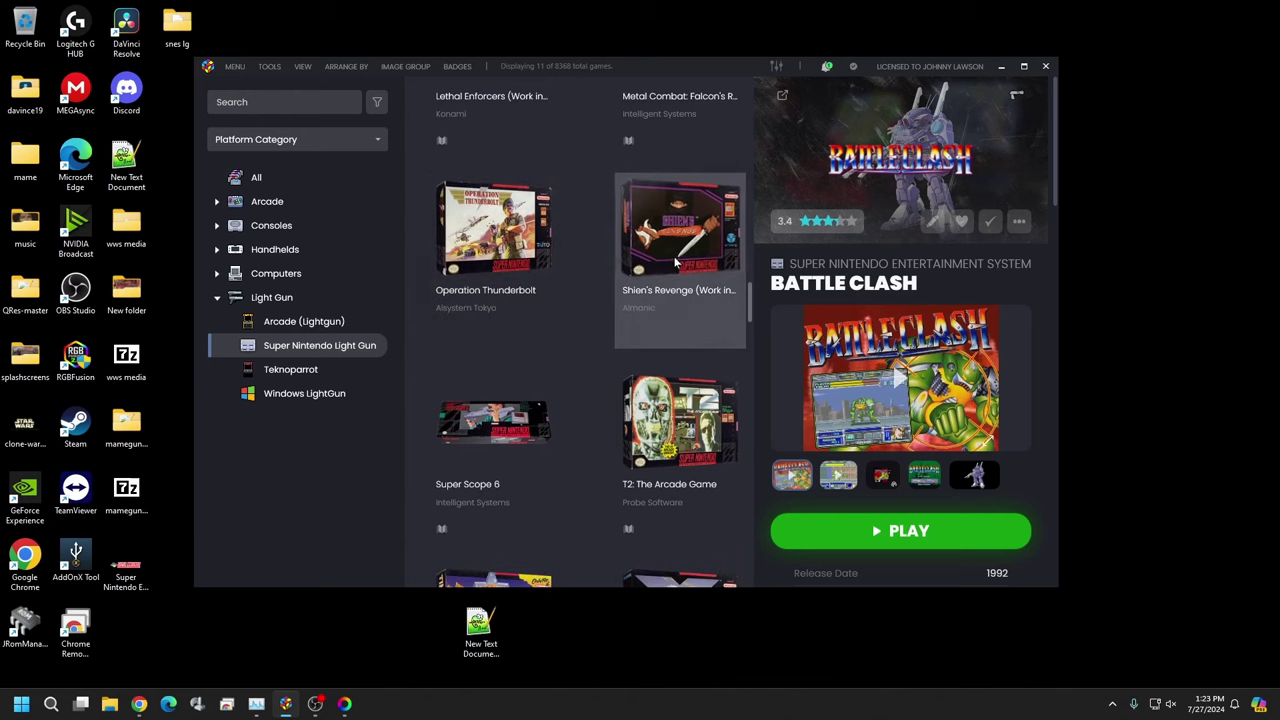
pyautogui.scroll(-1, 685, 195)
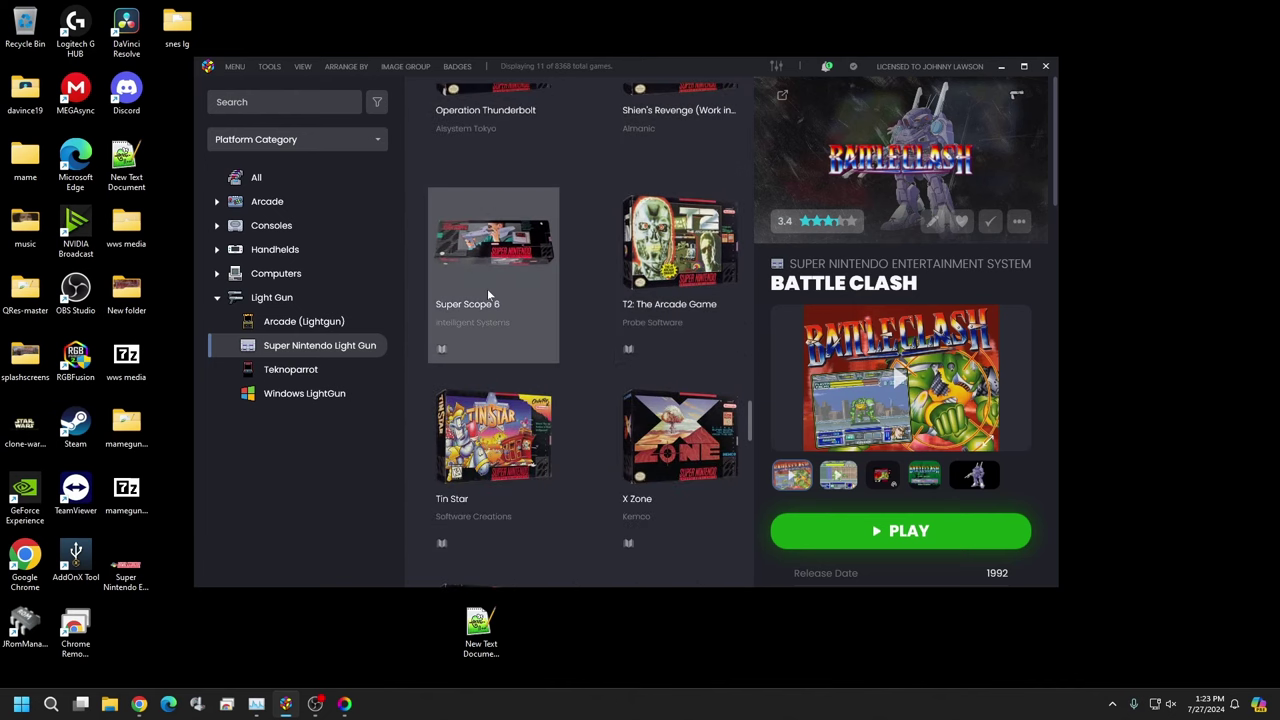
pyautogui.scroll(-1, 680, 250)
pyautogui.scroll(1, 680, 250)
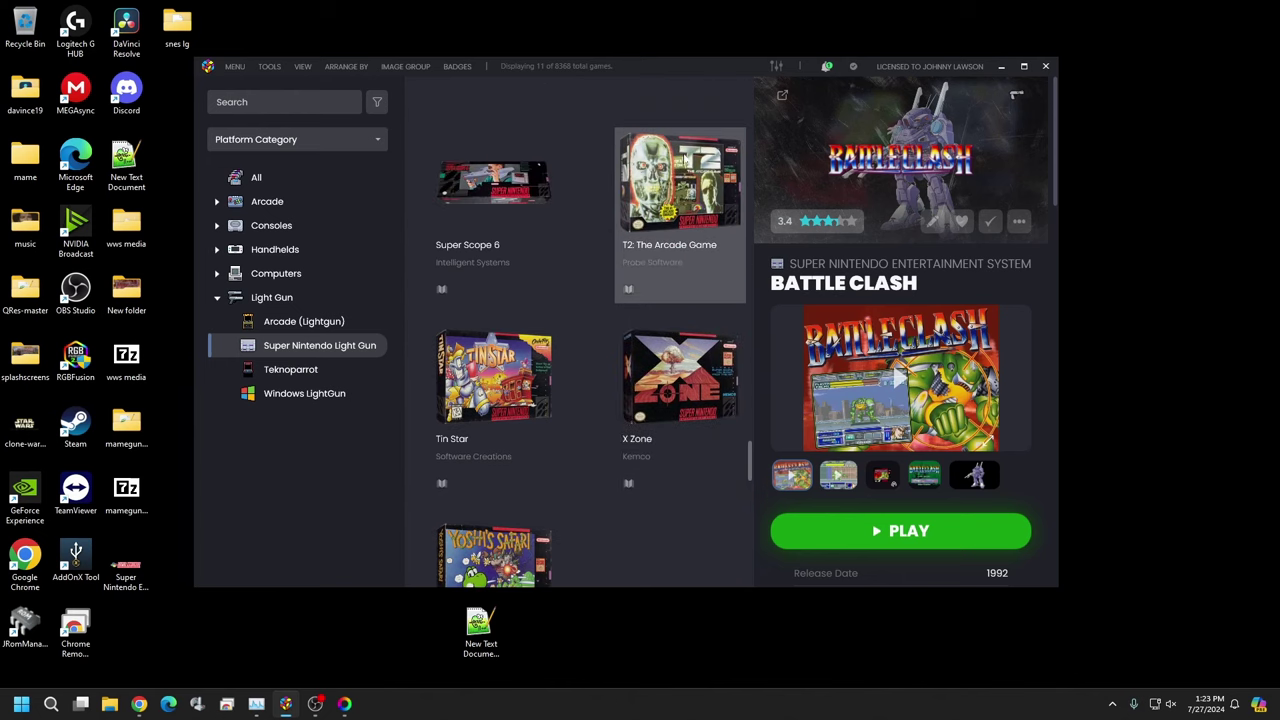
pyautogui.scroll(-1, 680, 250)
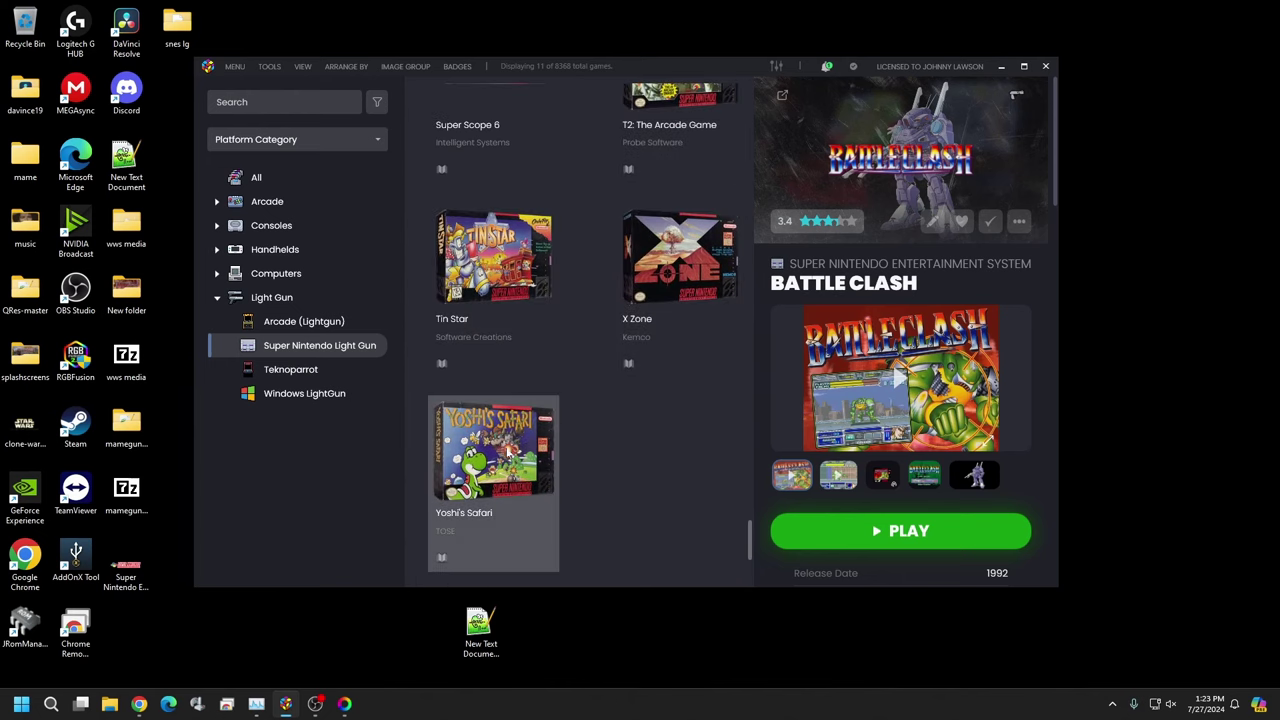
pyautogui.scroll(1, 534, 303)
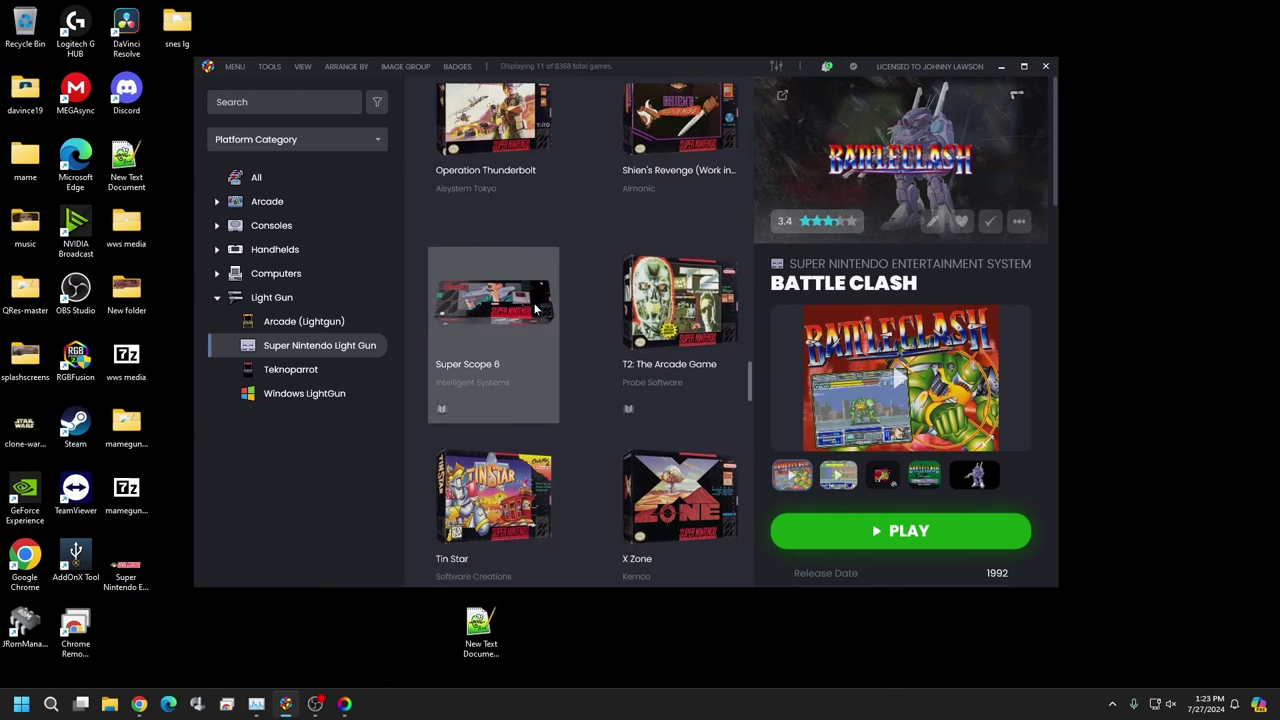
pyautogui.scroll(2, 535, 308)
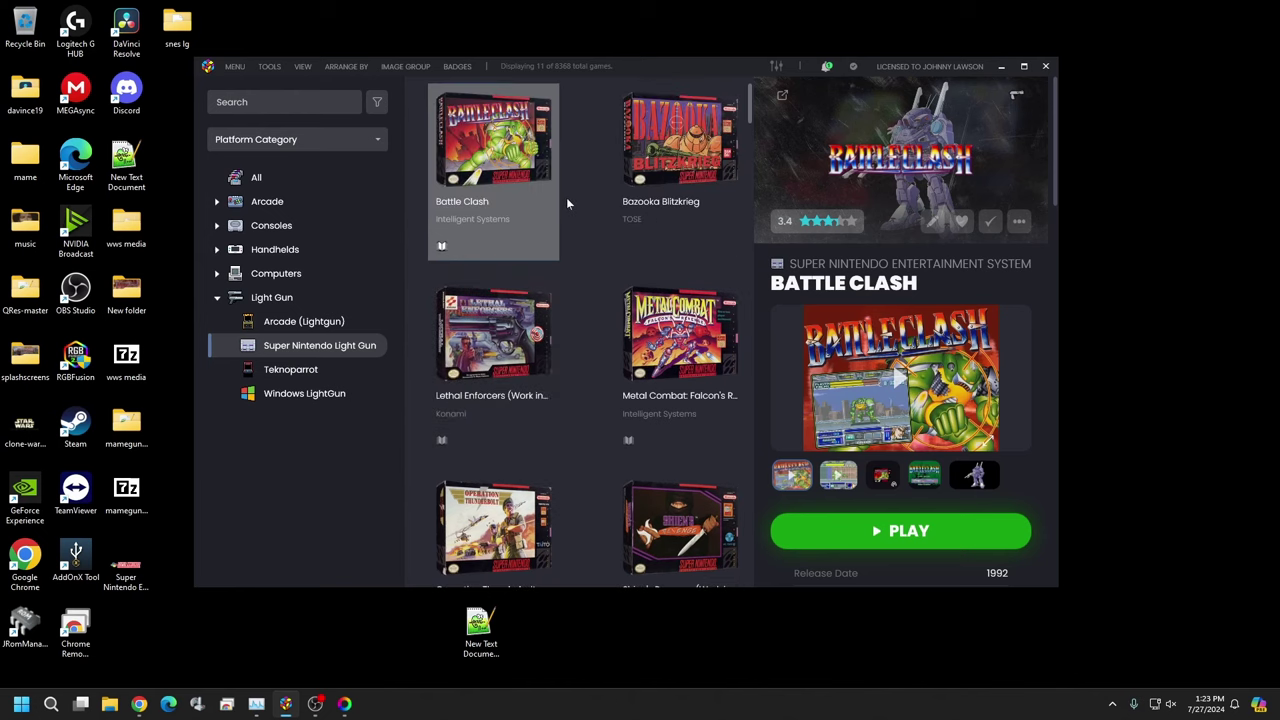
pyautogui.scroll(-2, 640, 155)
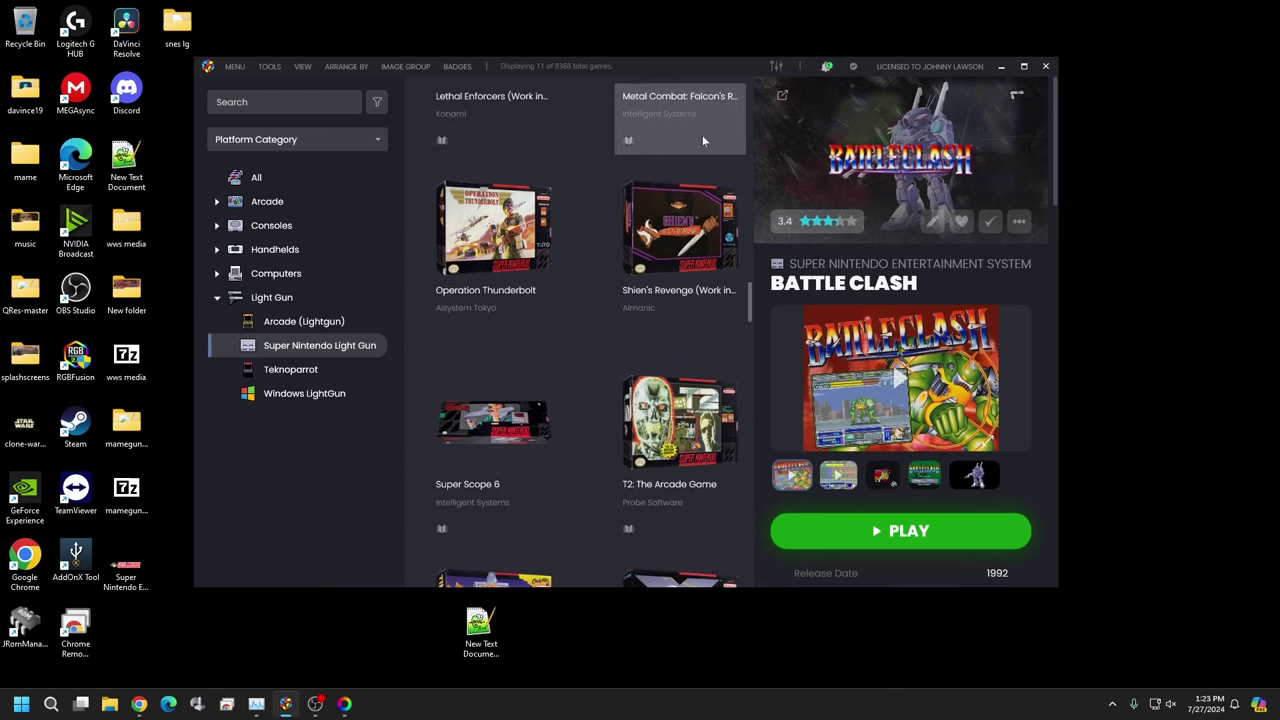
pyautogui.scroll(-1, 702, 140)
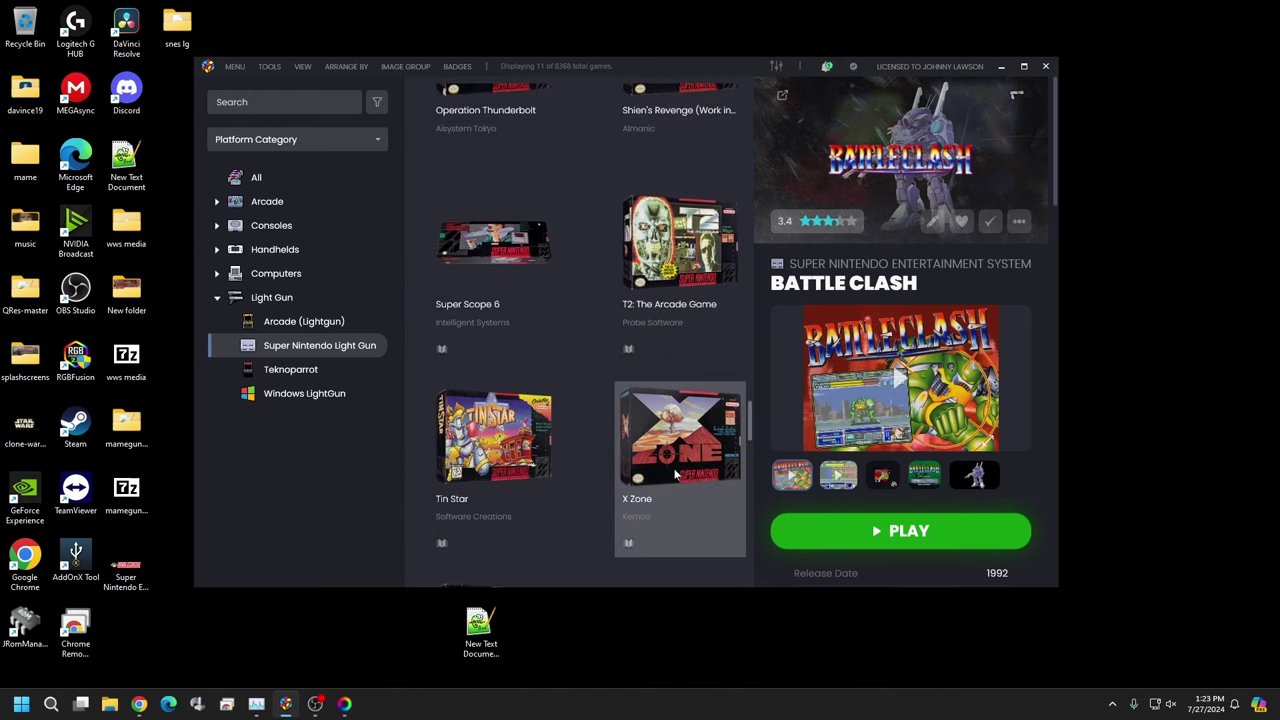
pyautogui.scroll(-1, 557, 428)
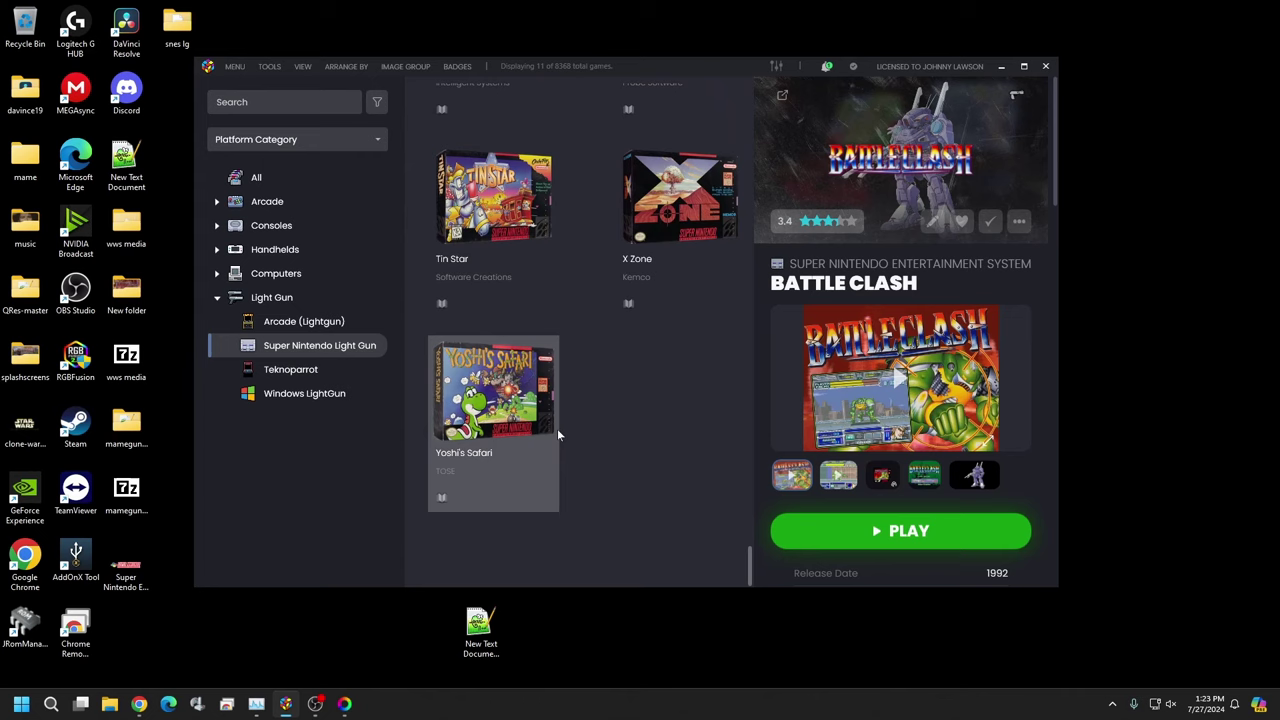
pyautogui.scroll(1, 557, 429)
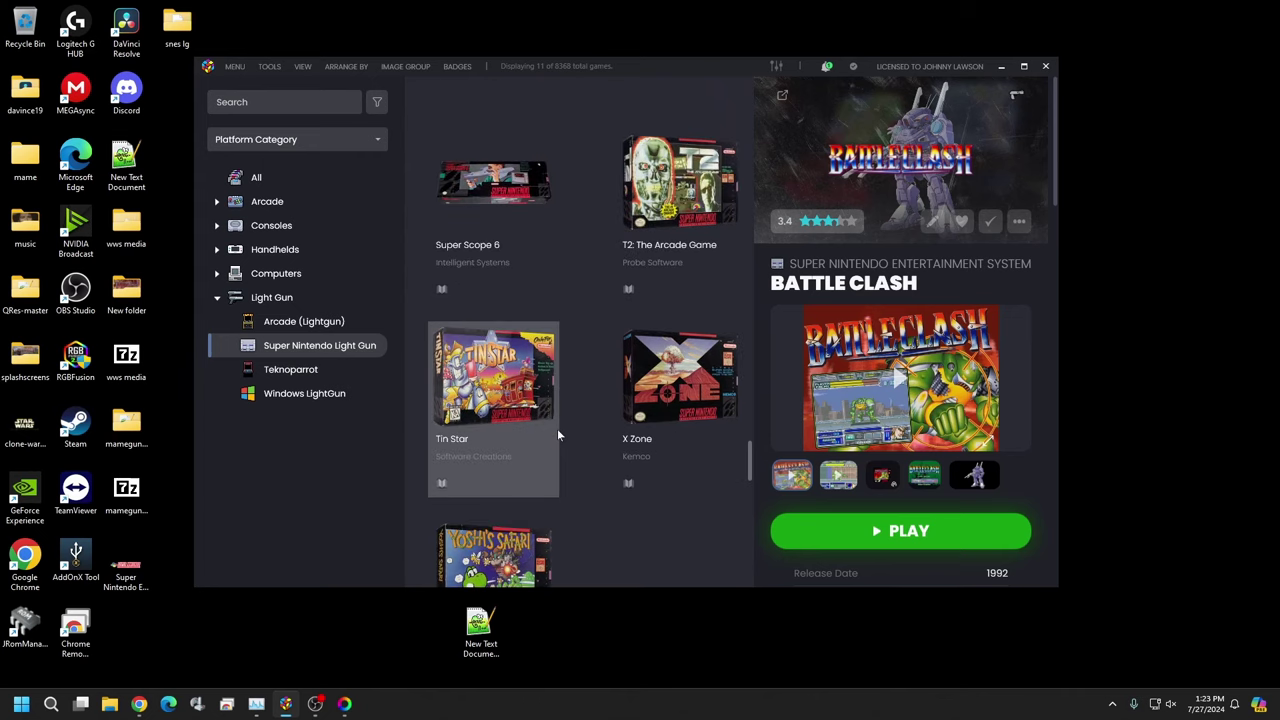
pyautogui.scroll(1, 557, 429)
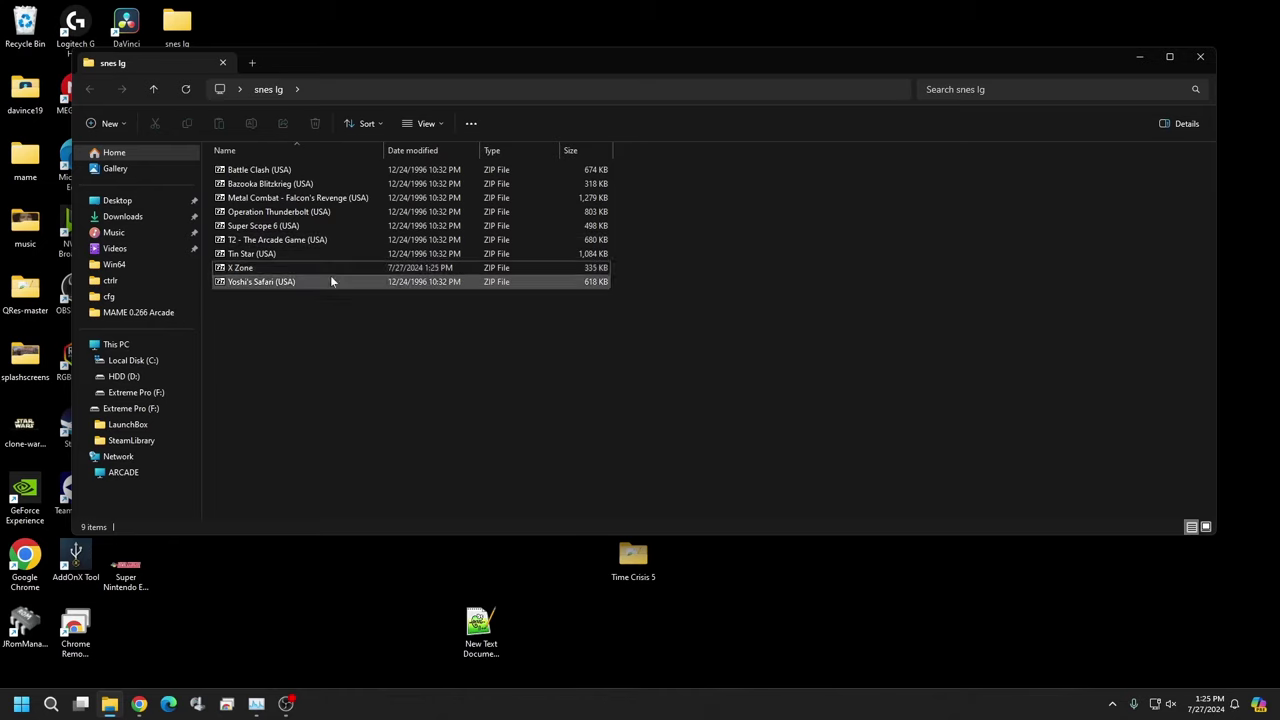
# Step: Switch to Chrome and open the SNES9X page from the Sinden wiki's list of Windows emulators
pyautogui.press('alt')
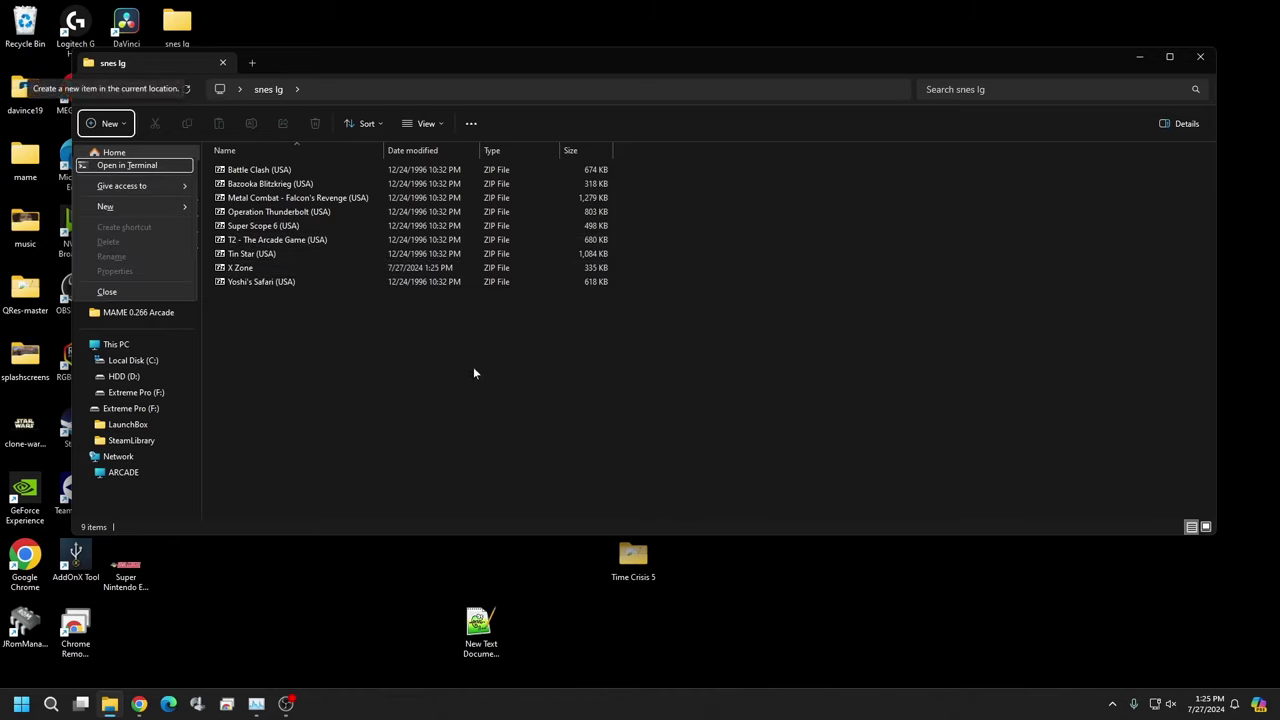
pyautogui.press('Escape')
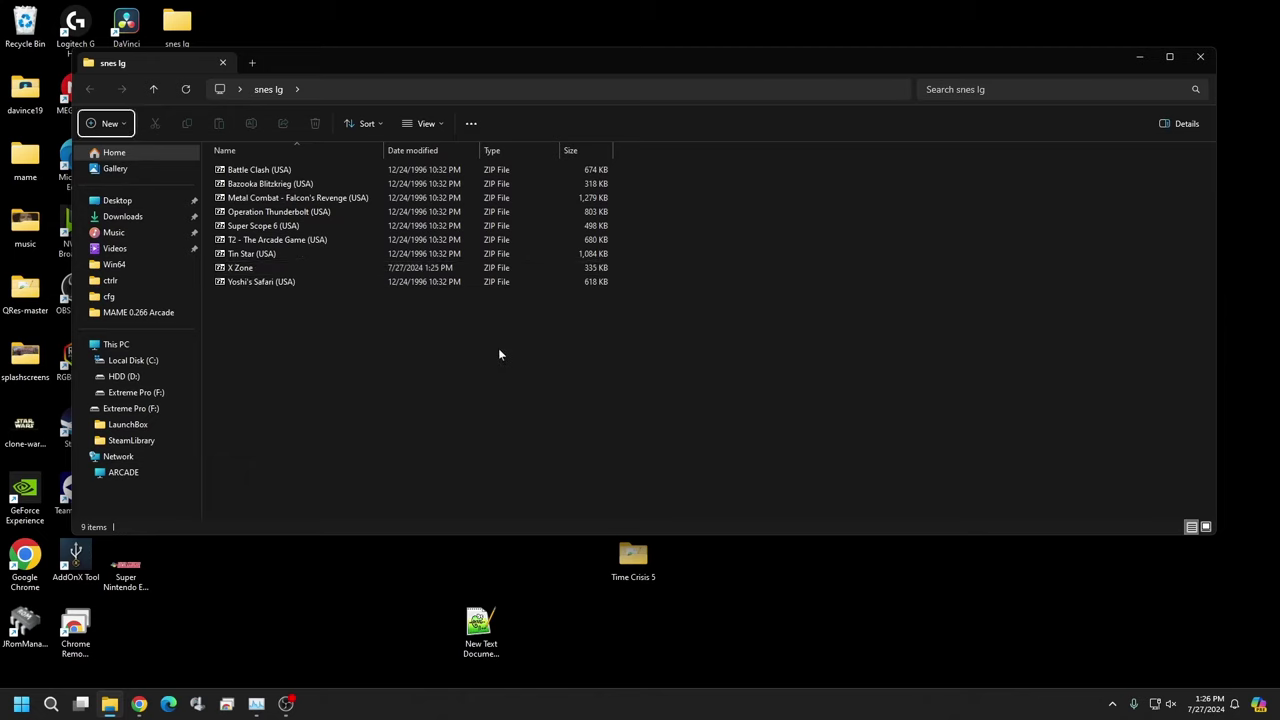
pyautogui.hotkey('alt', 'Tab')
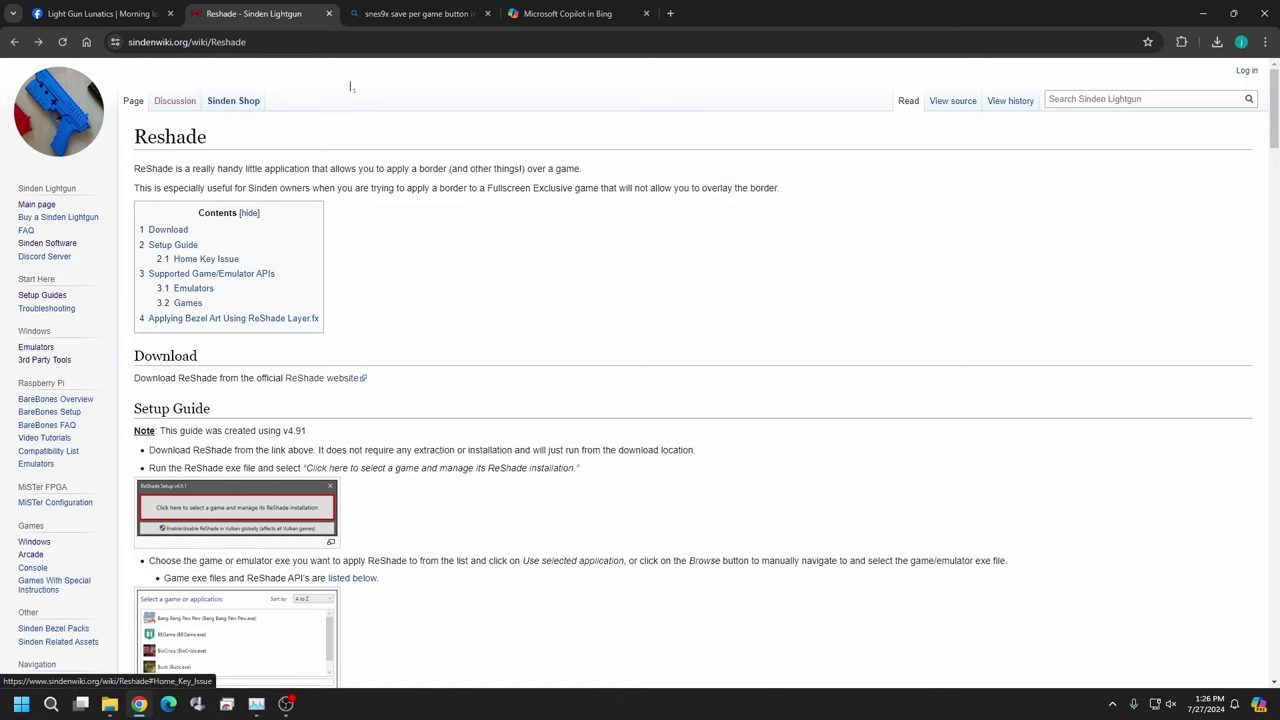
pyautogui.click(349, 41)
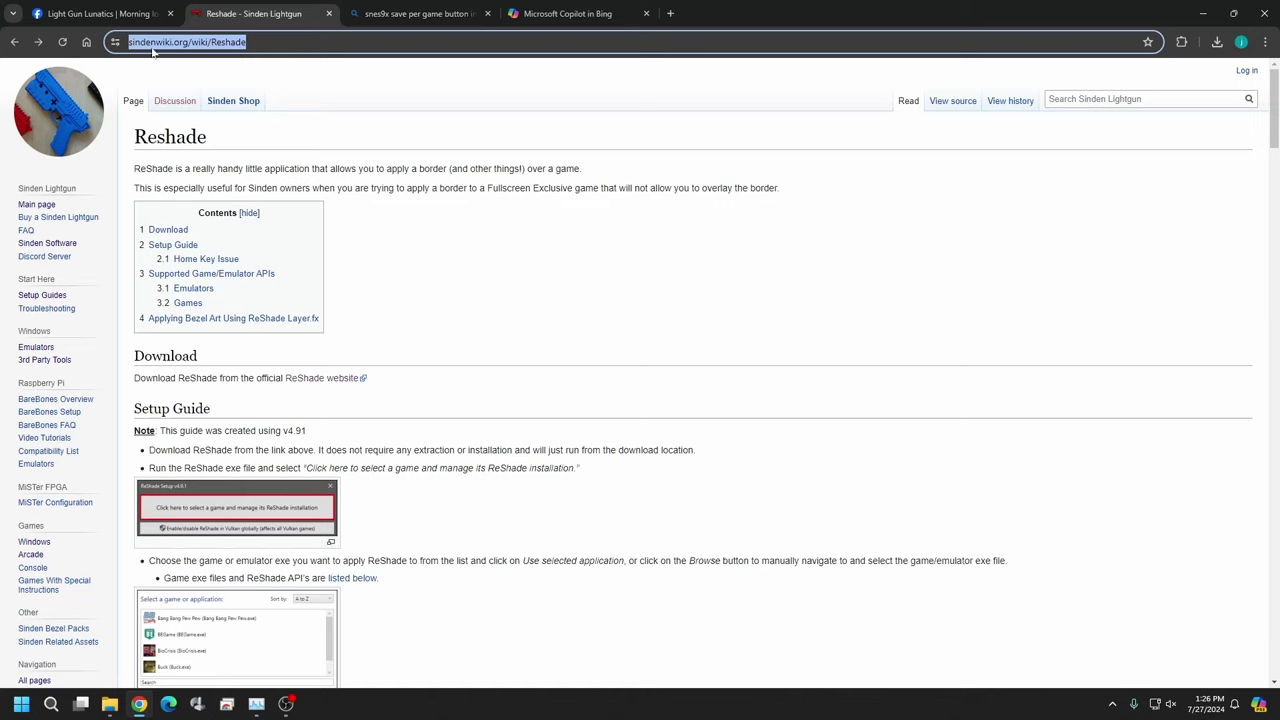
pyautogui.click(35, 347)
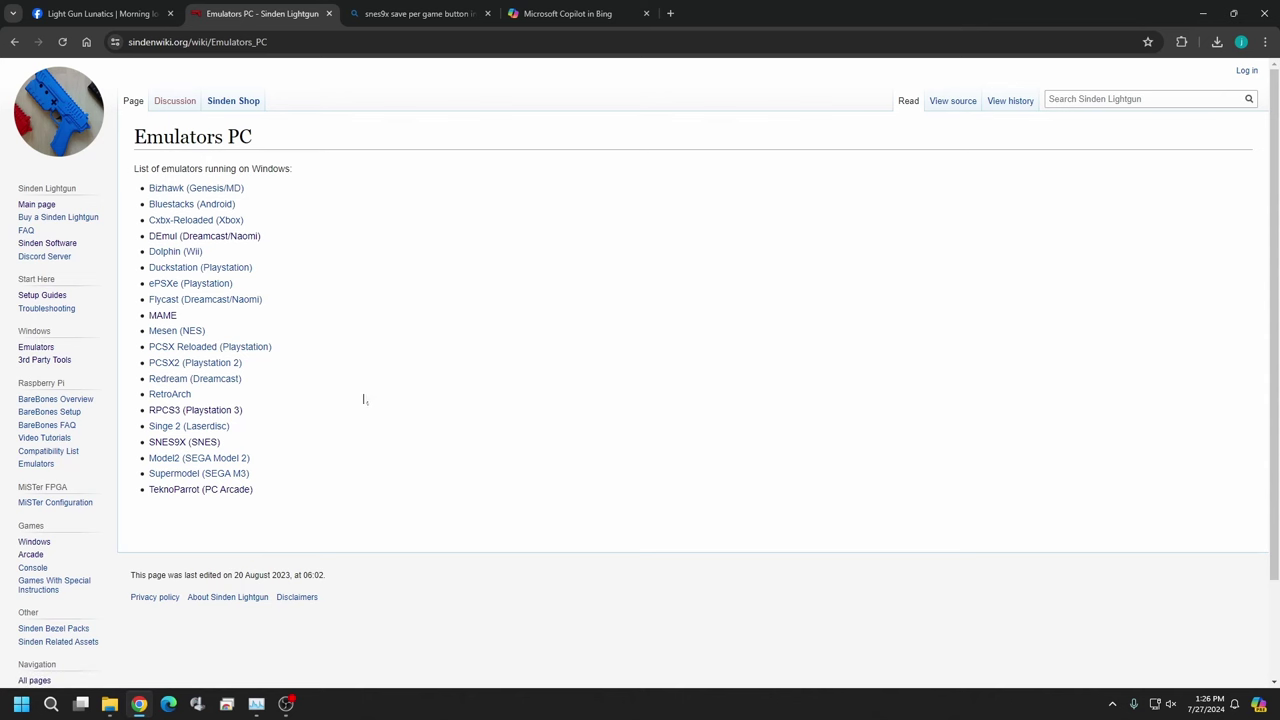
pyautogui.click(213, 445)
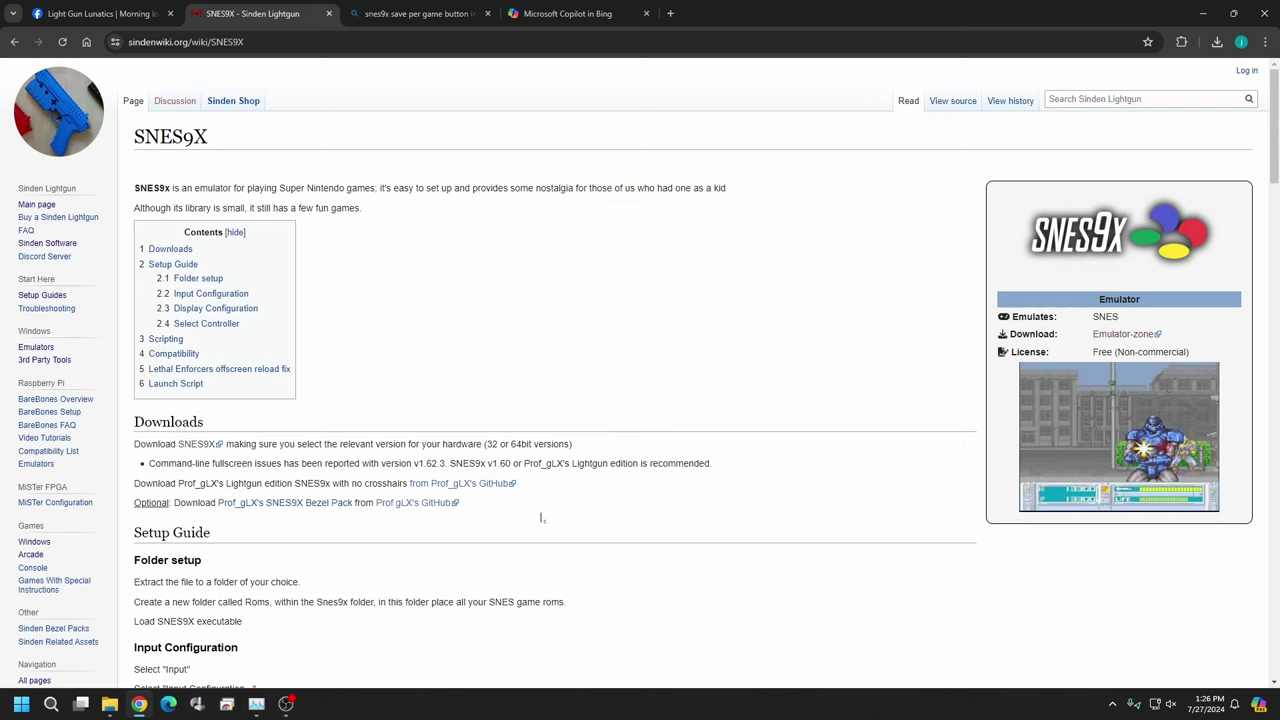
# Step: Follow the wiki's Snes9x download link to Emulator Zone and download Snes9x 1.62.3 for Windows (64-bit)
pyautogui.scroll(-1, 640, 372)
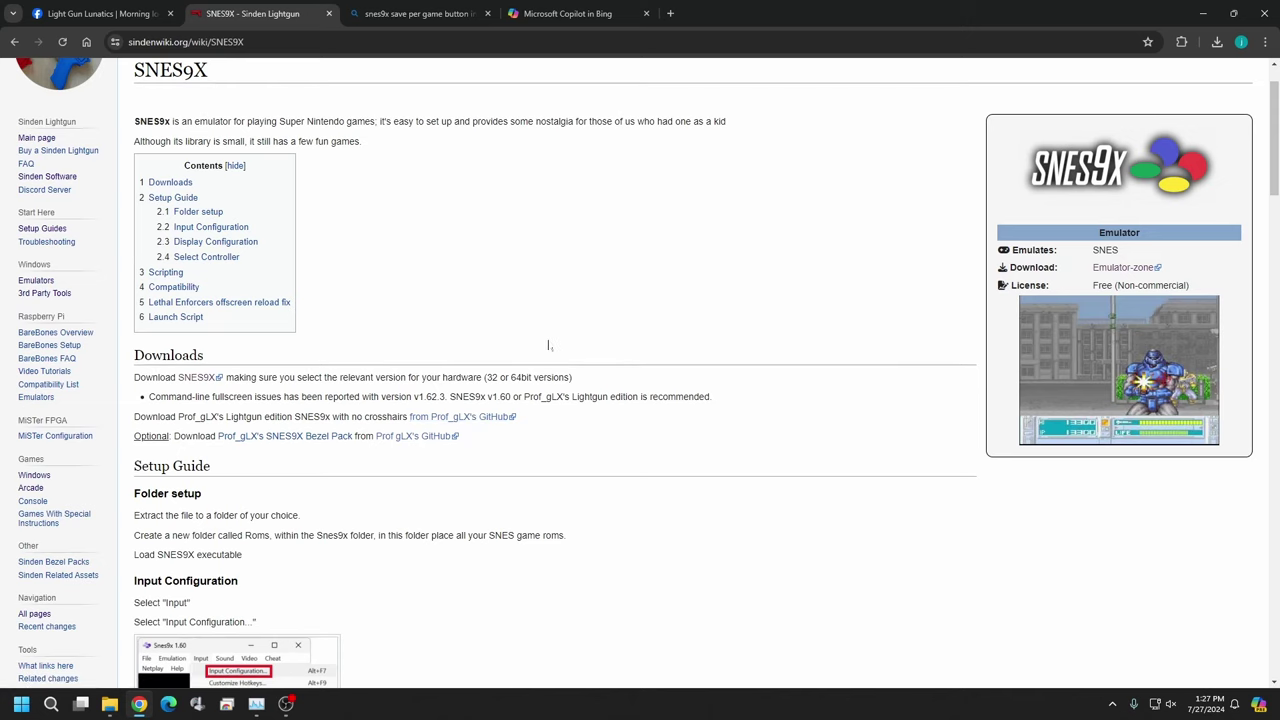
pyautogui.scroll(-1, 548, 345)
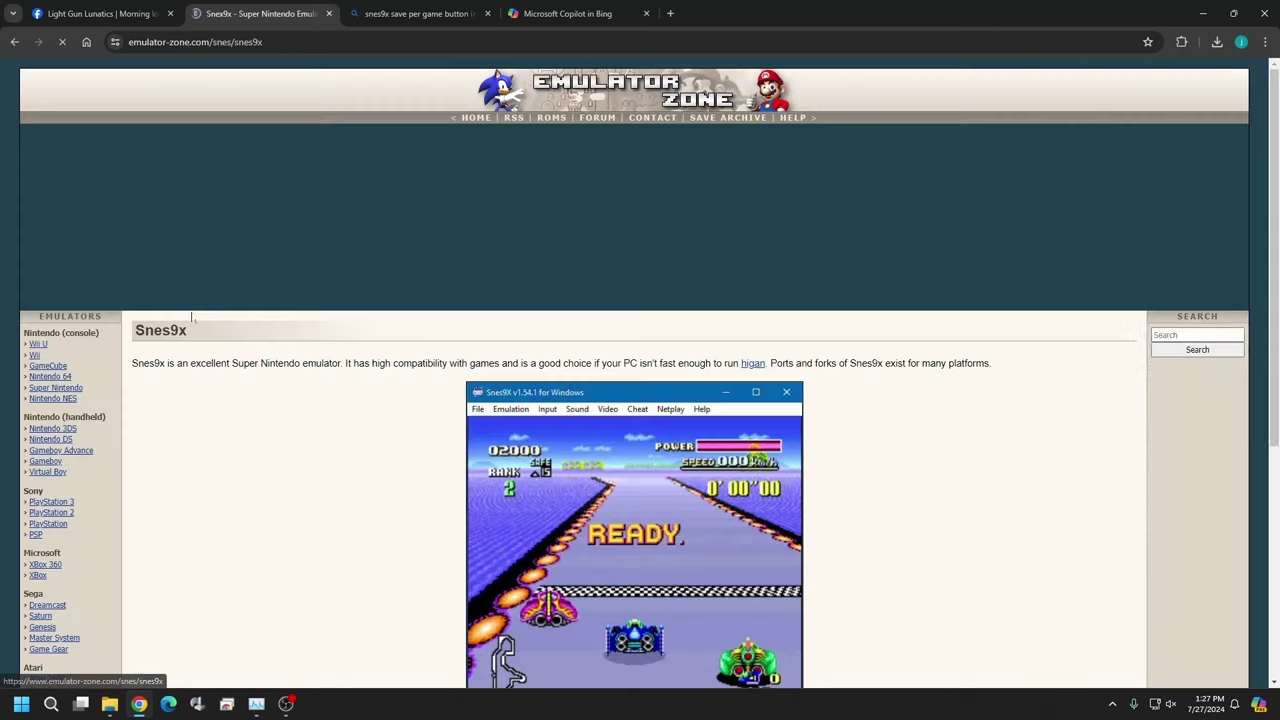
pyautogui.scroll(-2, 328, 226)
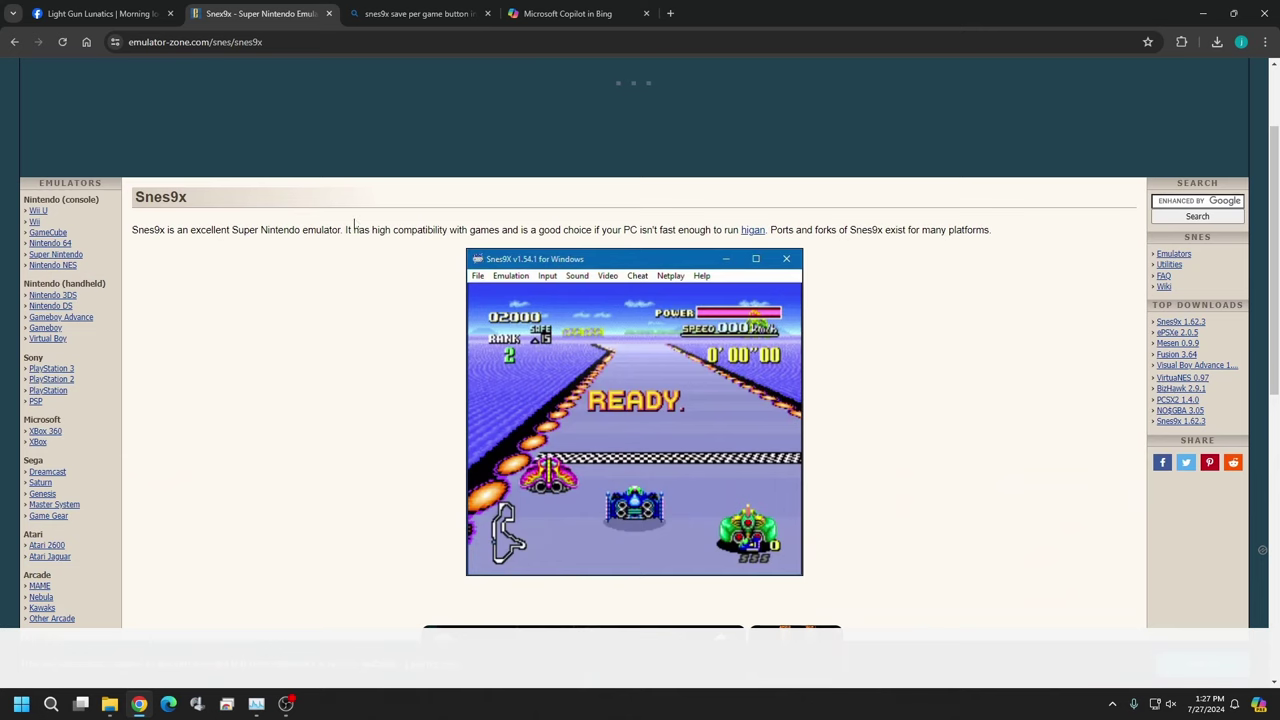
pyautogui.scroll(-10, 352, 222)
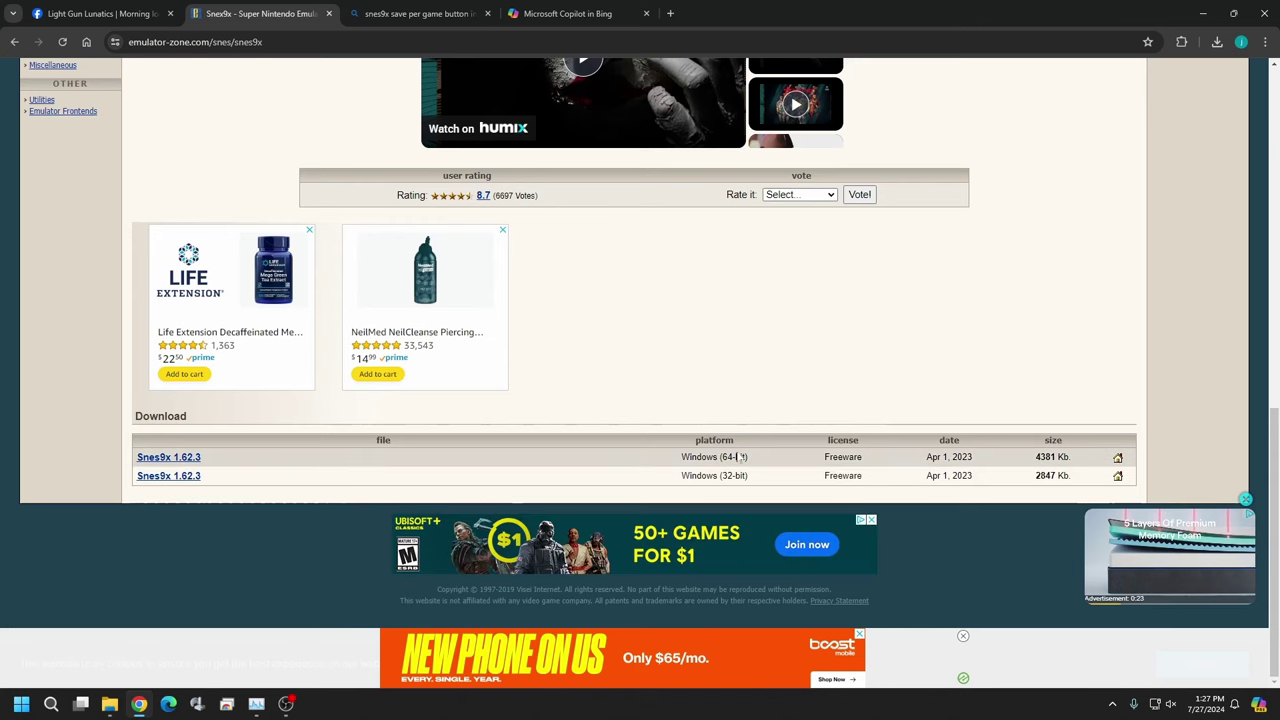
pyautogui.click(166, 457)
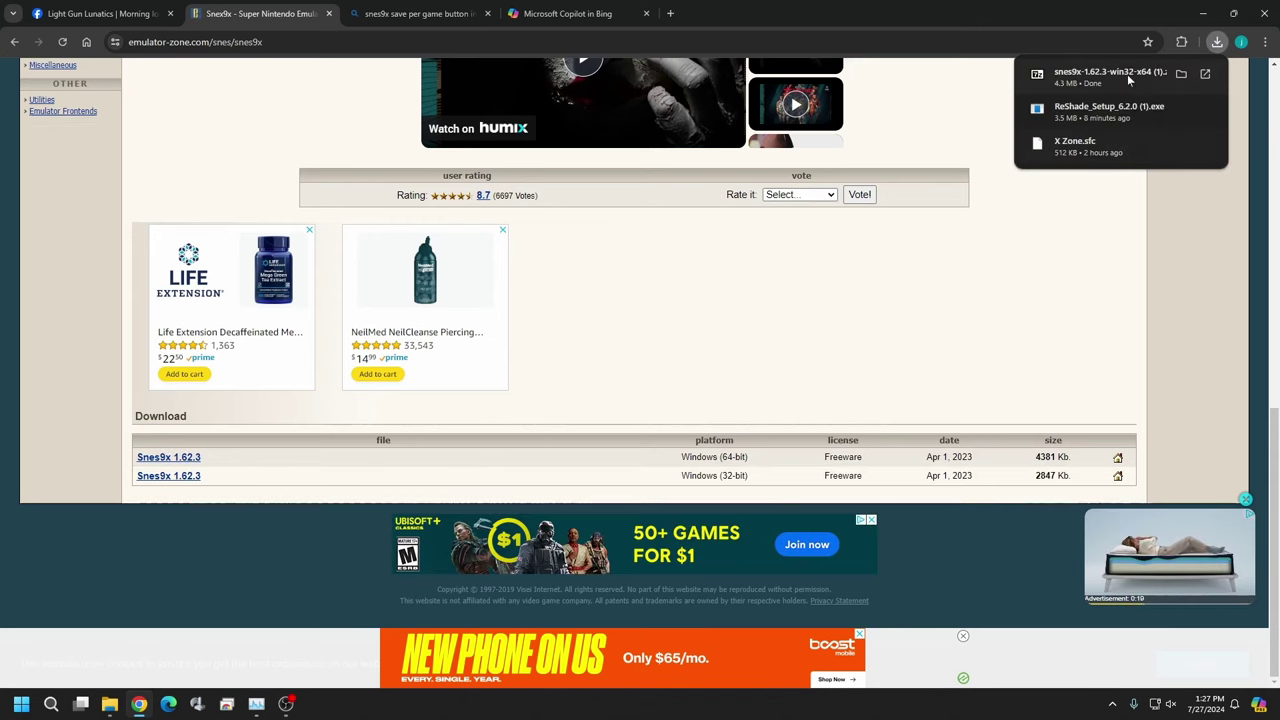
# Step: Show the downloaded snes9x-1.62.3-win32-x64 archive in its folder and open it in 7-Zip
pyautogui.click(1181, 73)
pyautogui.moveTo(1188, 75)
pyautogui.click(985, 43)
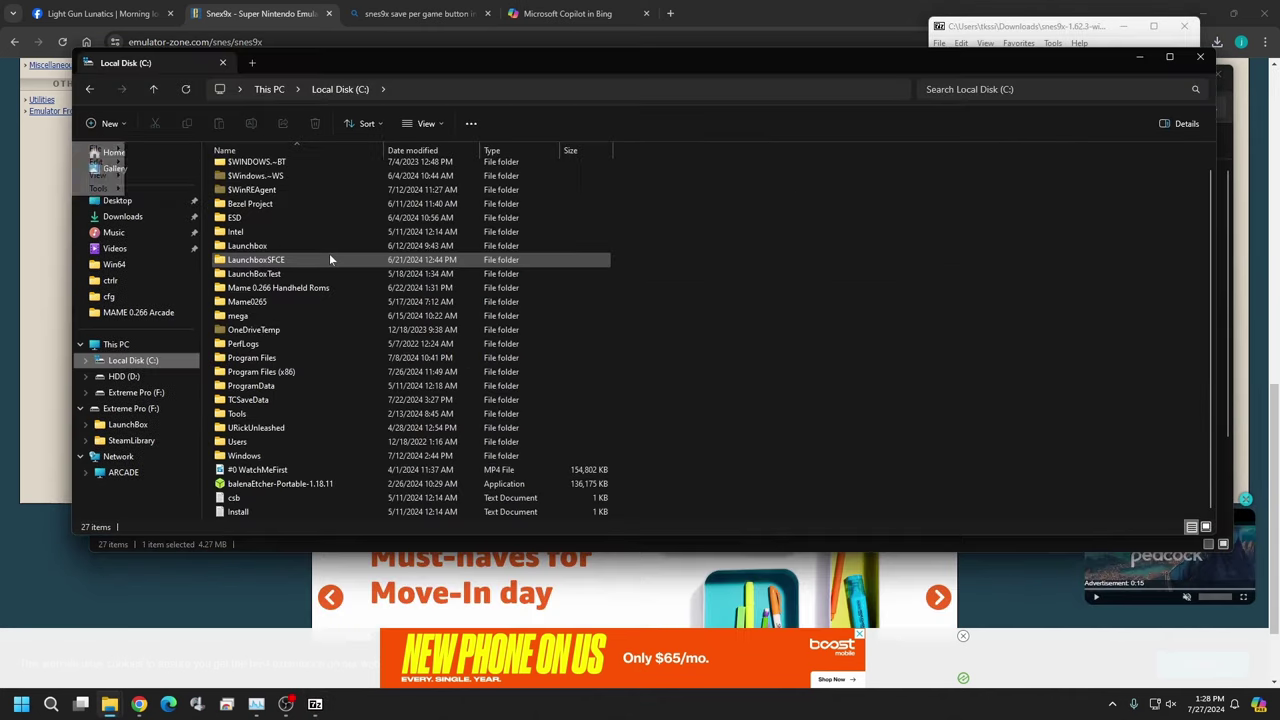
# Step: Open the URickUnleashed folder on Local Disk (C:) in File Explorer
pyautogui.hotkey('shift', 'F10')
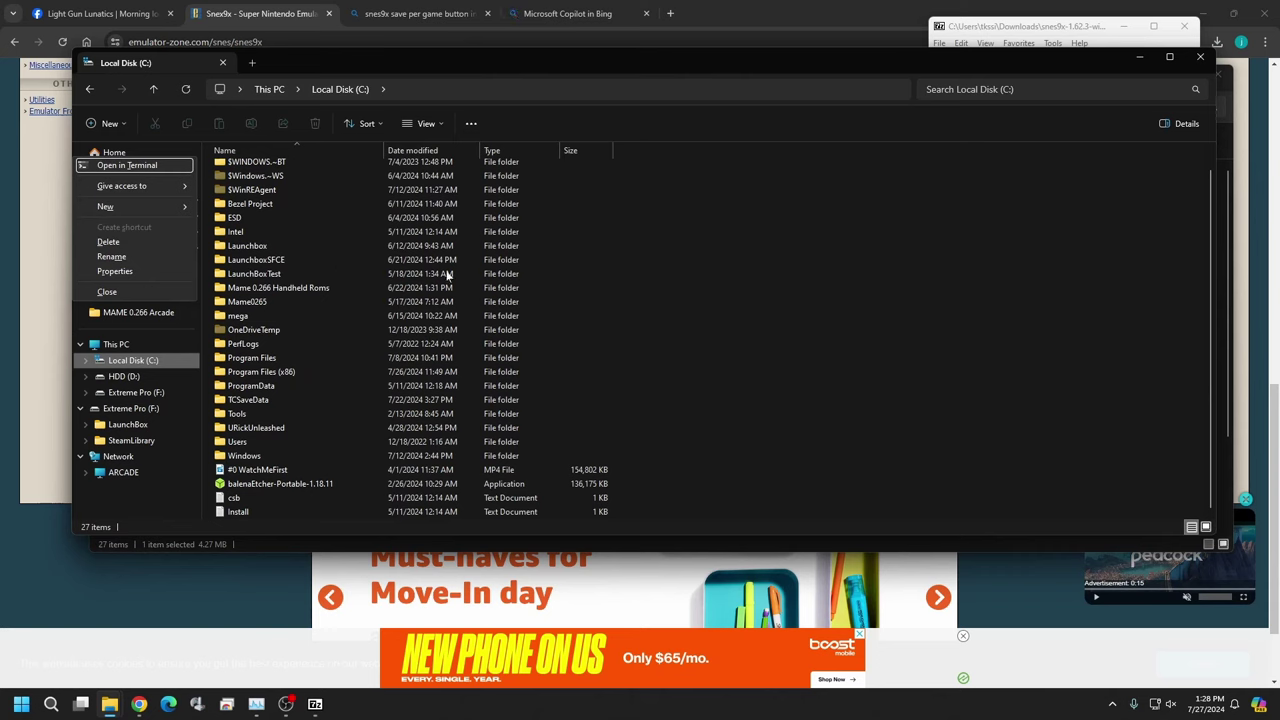
pyautogui.click(271, 428)
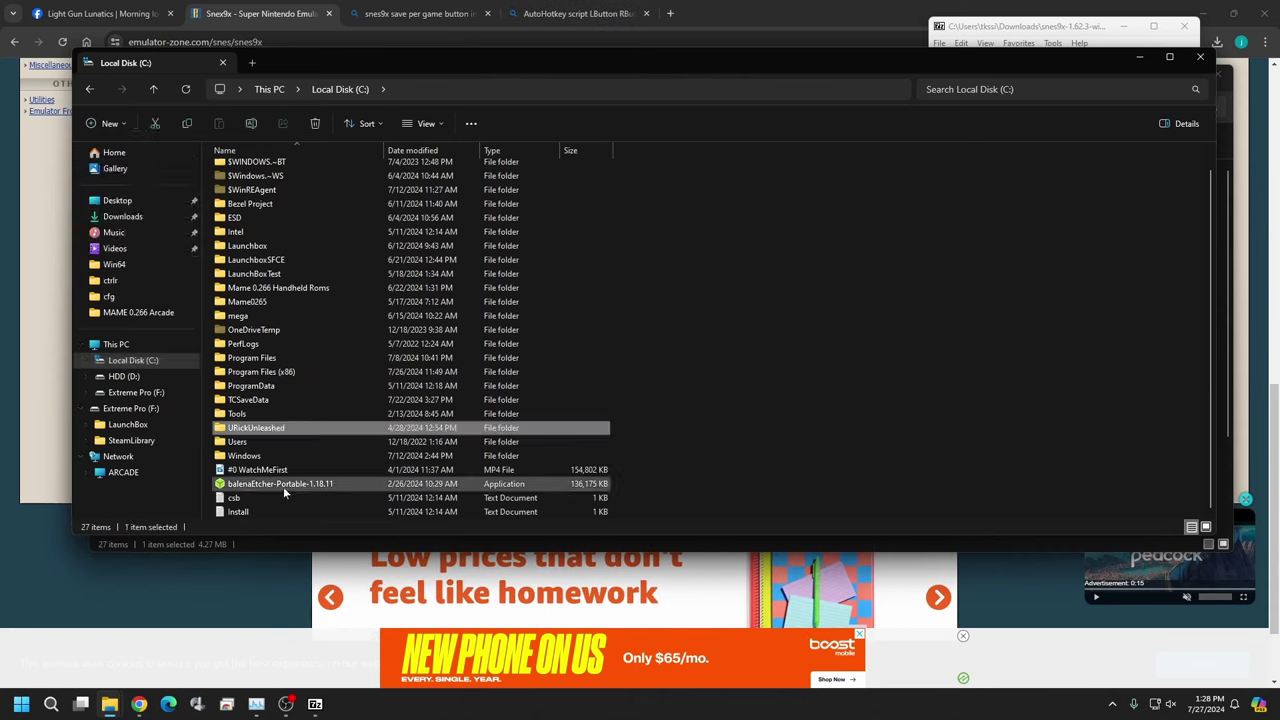
pyautogui.doubleClick(282, 428)
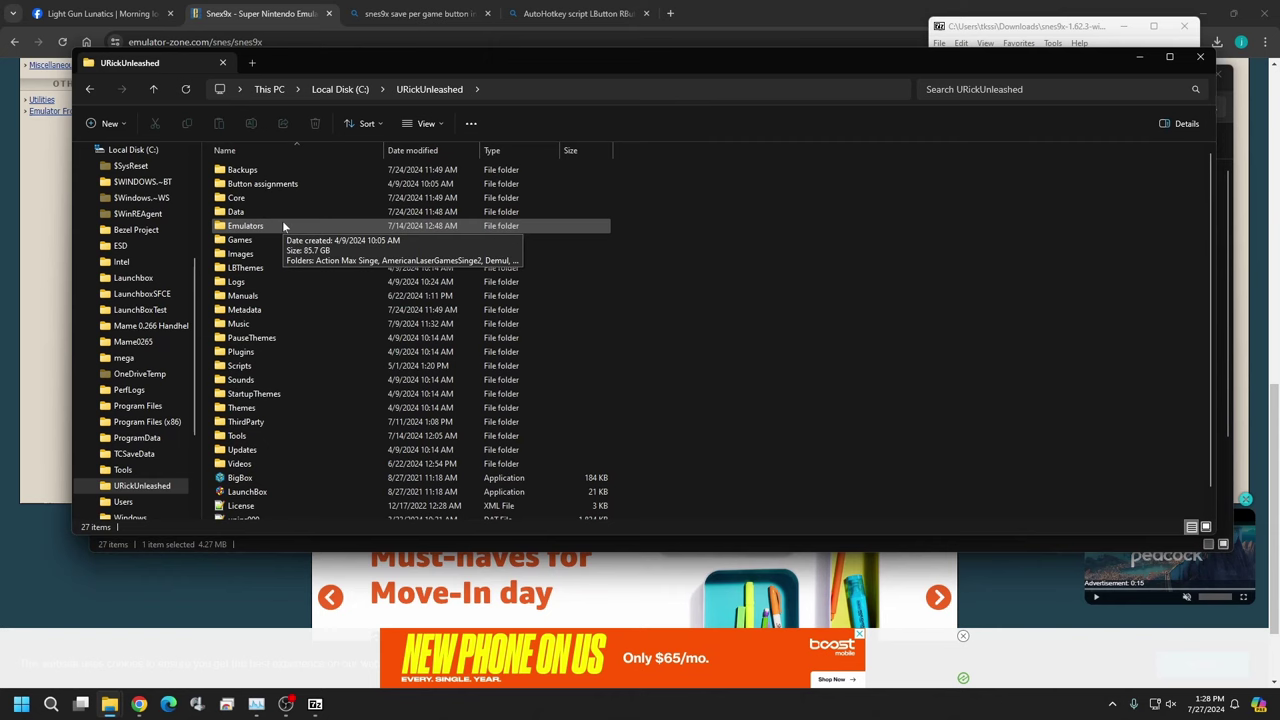
# Step: Create a new folder named snes_Lg inside the Emulators folder of URickUnleashed
pyautogui.hotkey('alt', 'space')
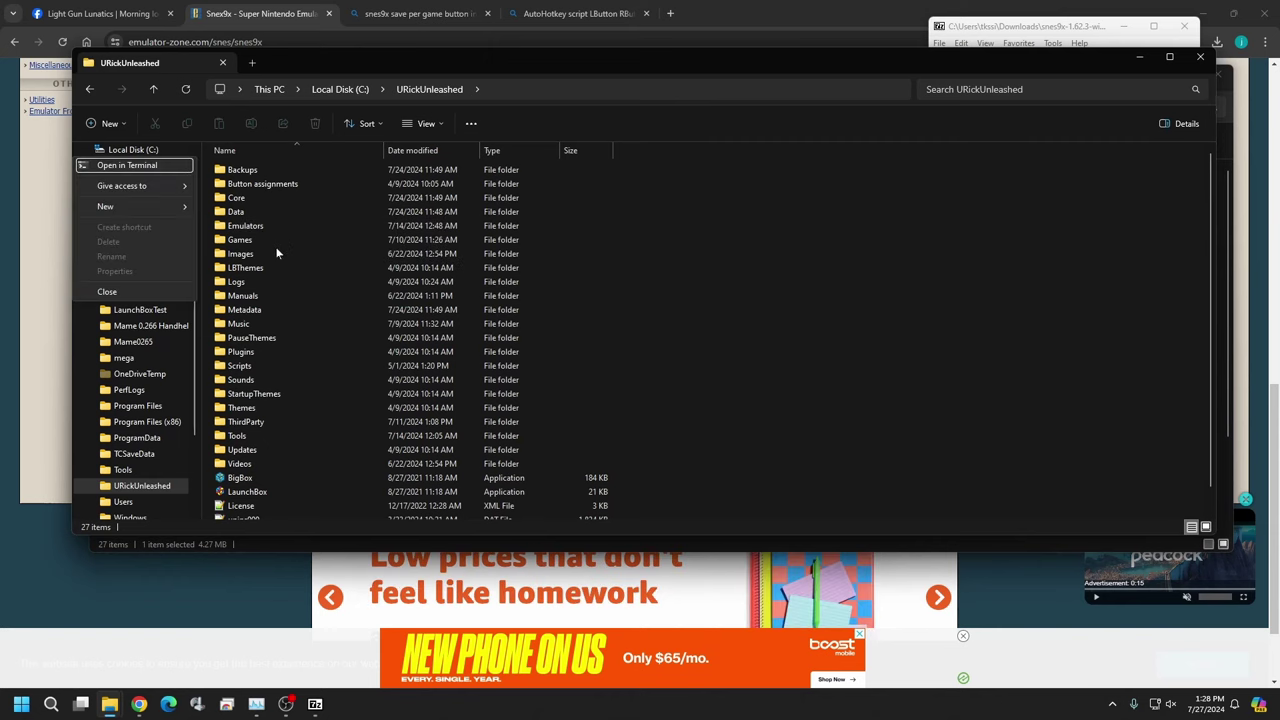
pyautogui.click(282, 225)
pyautogui.doubleClick(278, 225)
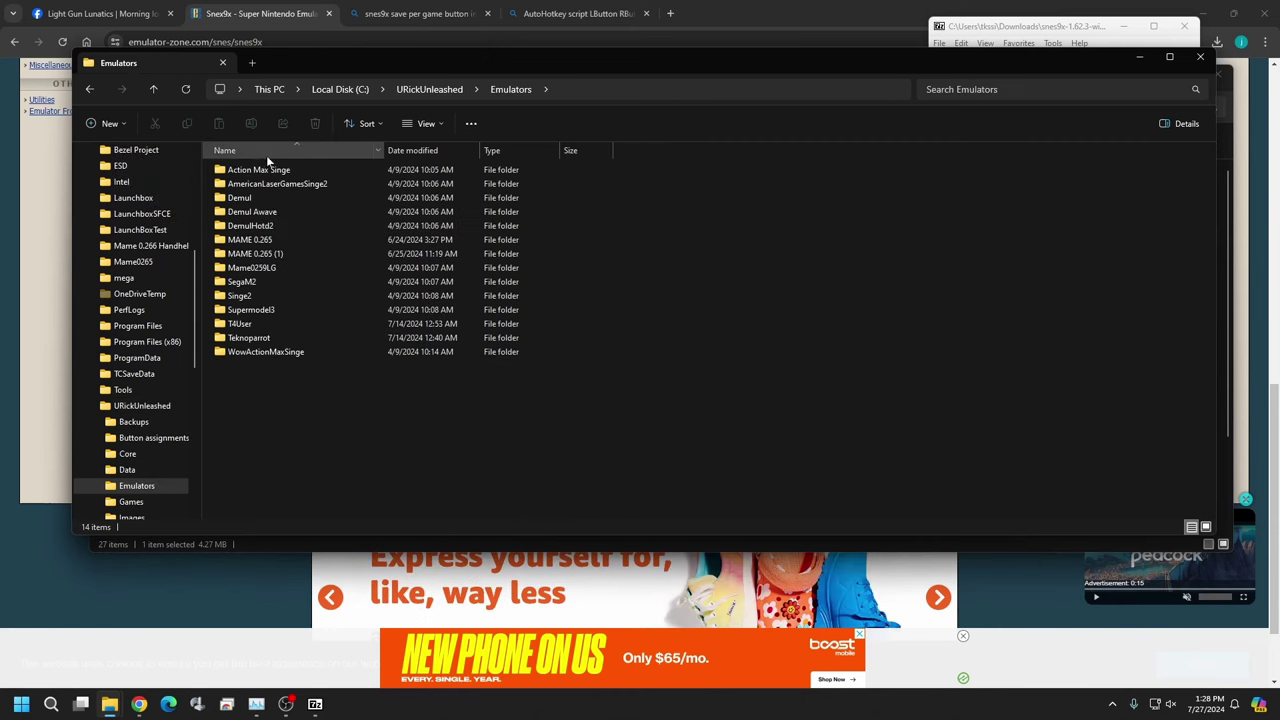
pyautogui.rightClick(266, 374)
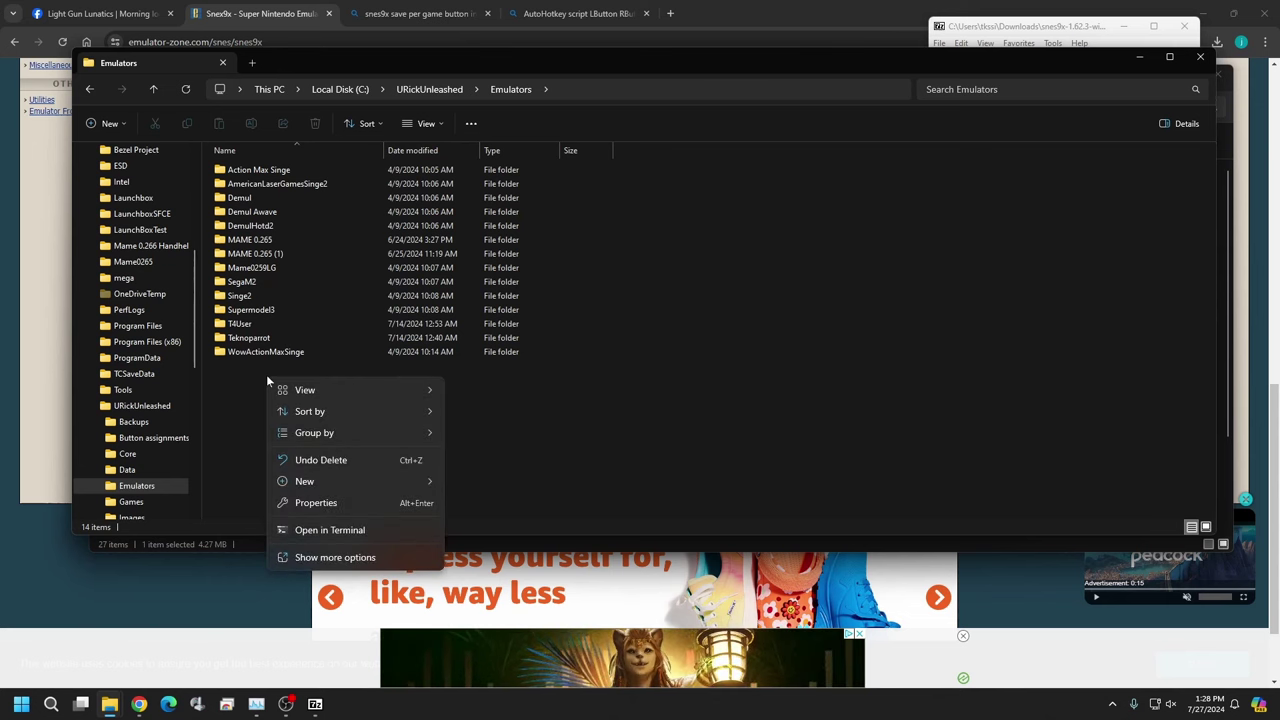
pyautogui.moveTo(380, 486)
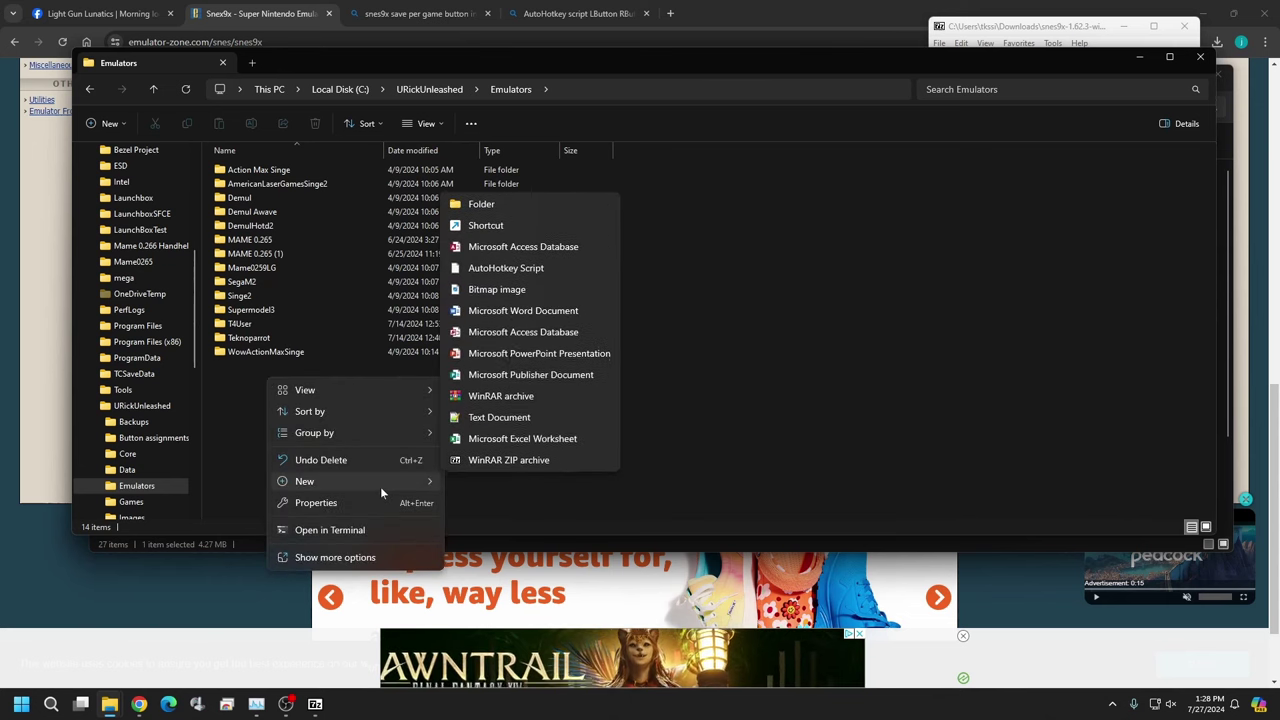
pyautogui.click(521, 209)
pyautogui.write('s')
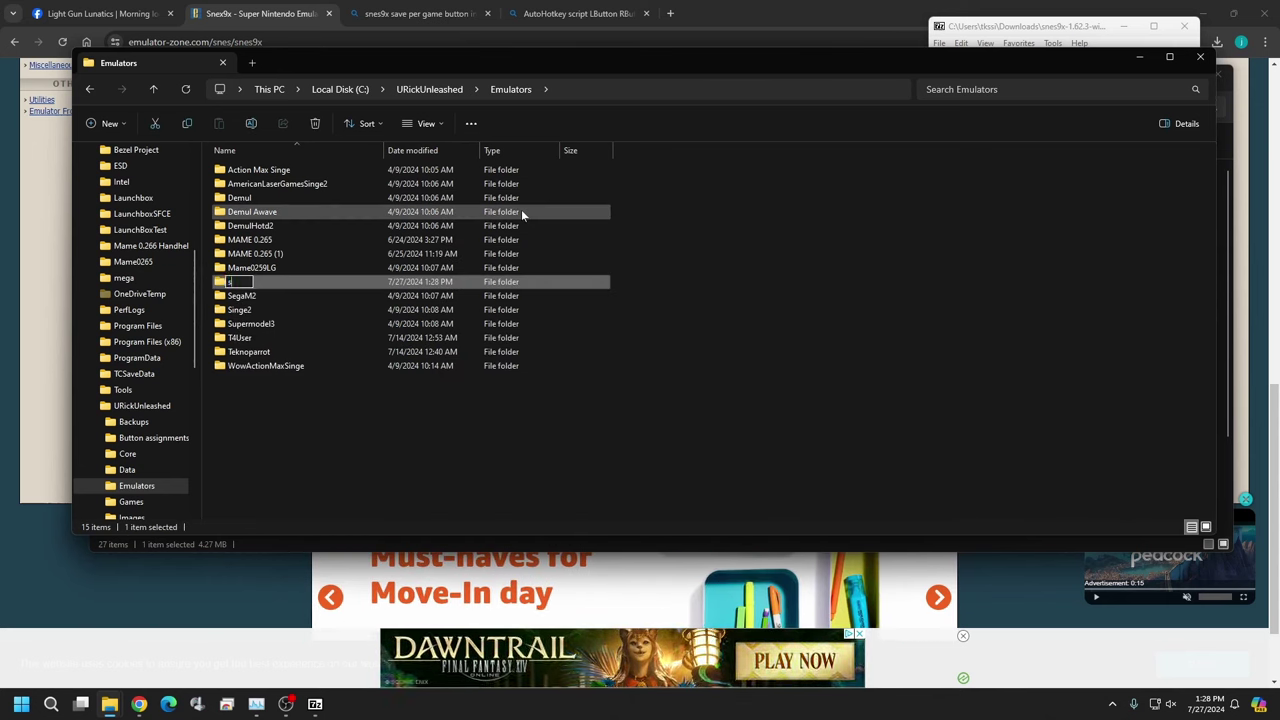
pyautogui.write('nes')
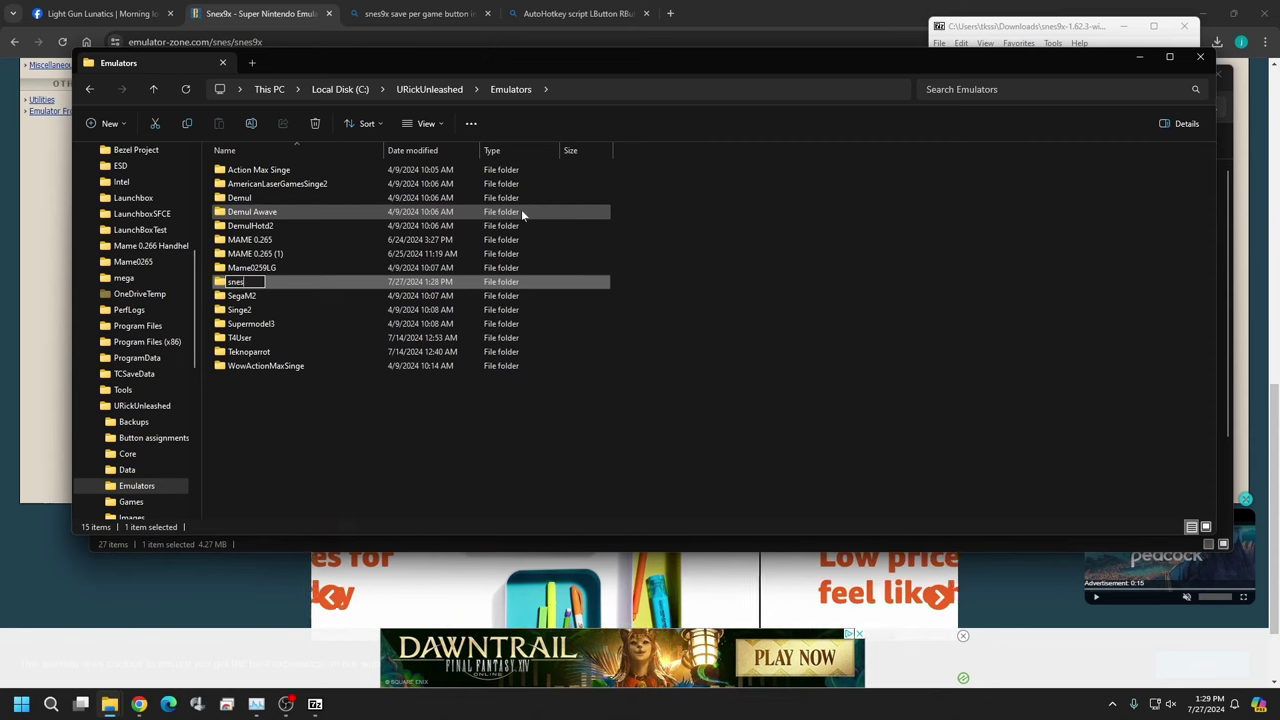
pyautogui.write('9')
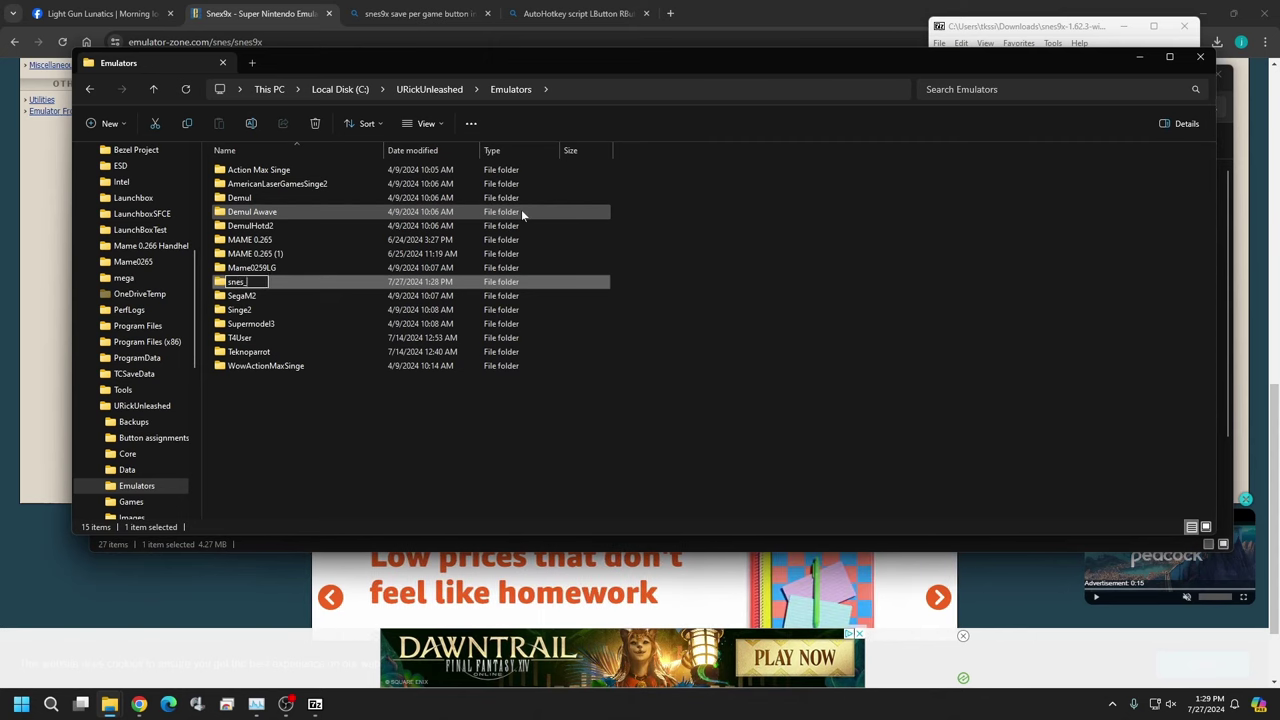
pyautogui.write('Lg')
pyautogui.press('Return')
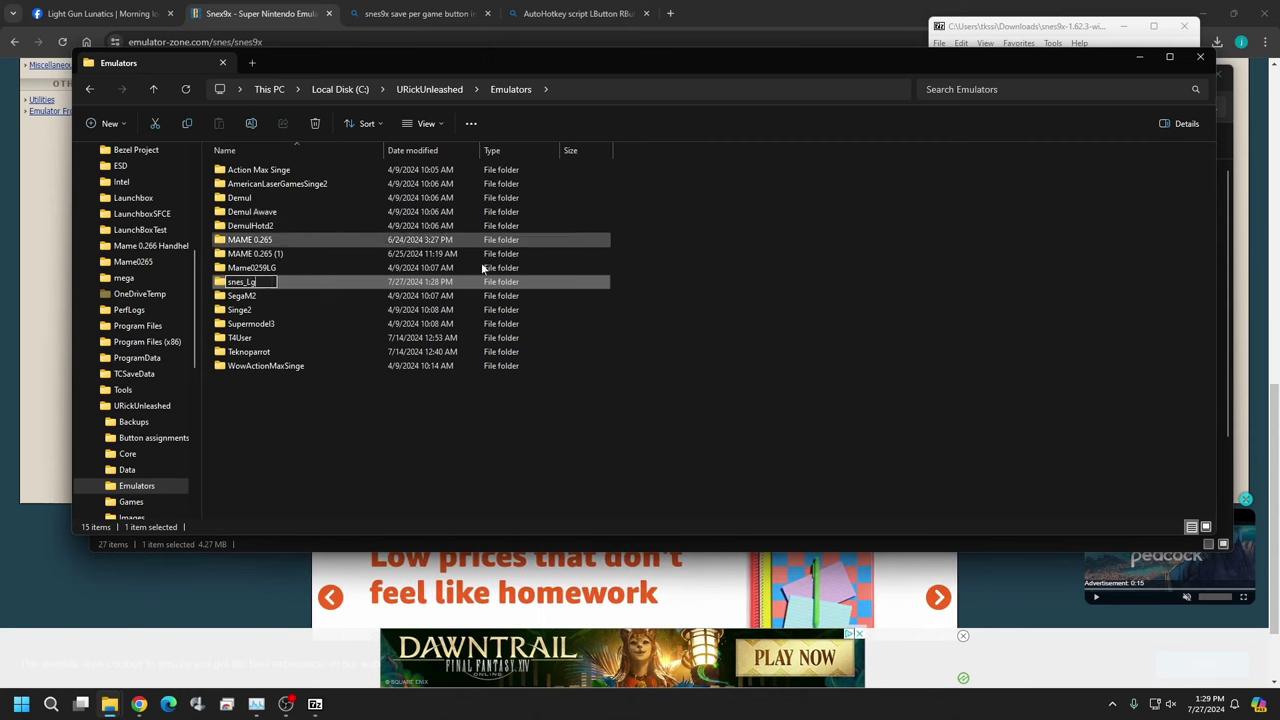
# Step: Open the snes_Lg folder and extract all files from the snes9x-1.62.3-win32-x64 archive into it
pyautogui.doubleClick(309, 310)
pyautogui.click(1077, 42)
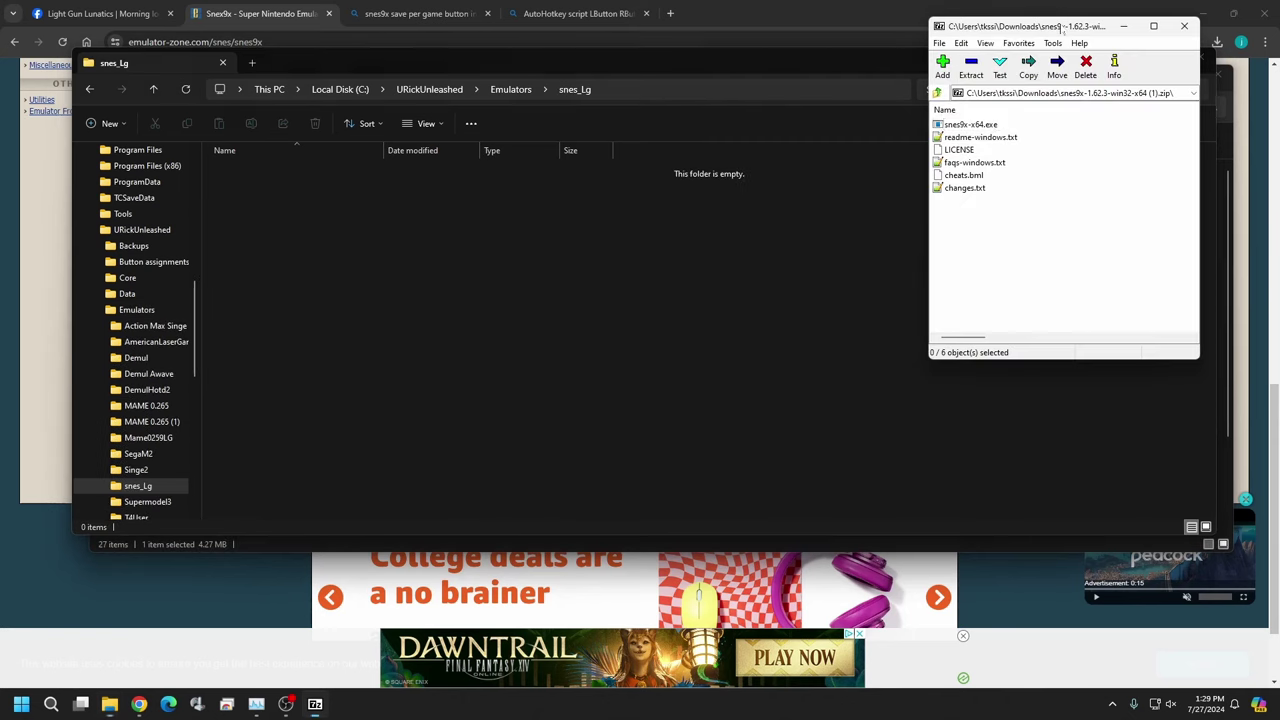
pyautogui.moveTo(951, 210); pyautogui.dragTo(280, 228)
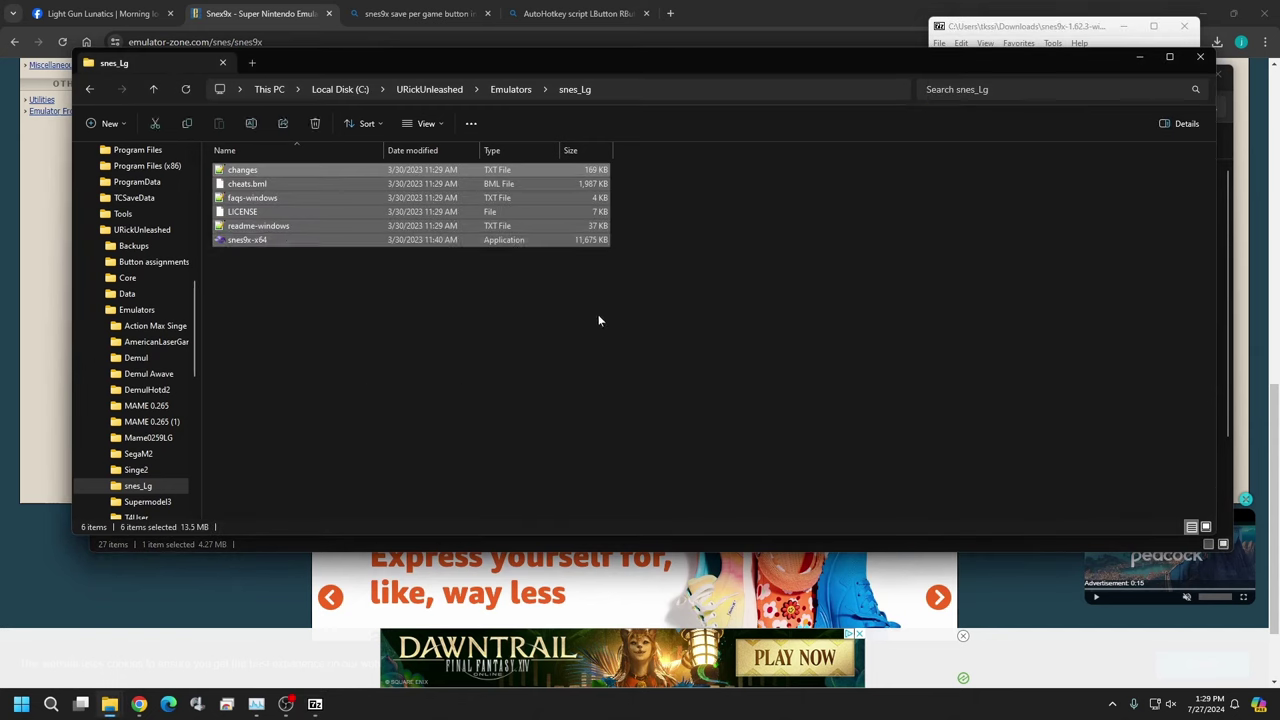
pyautogui.click(297, 343)
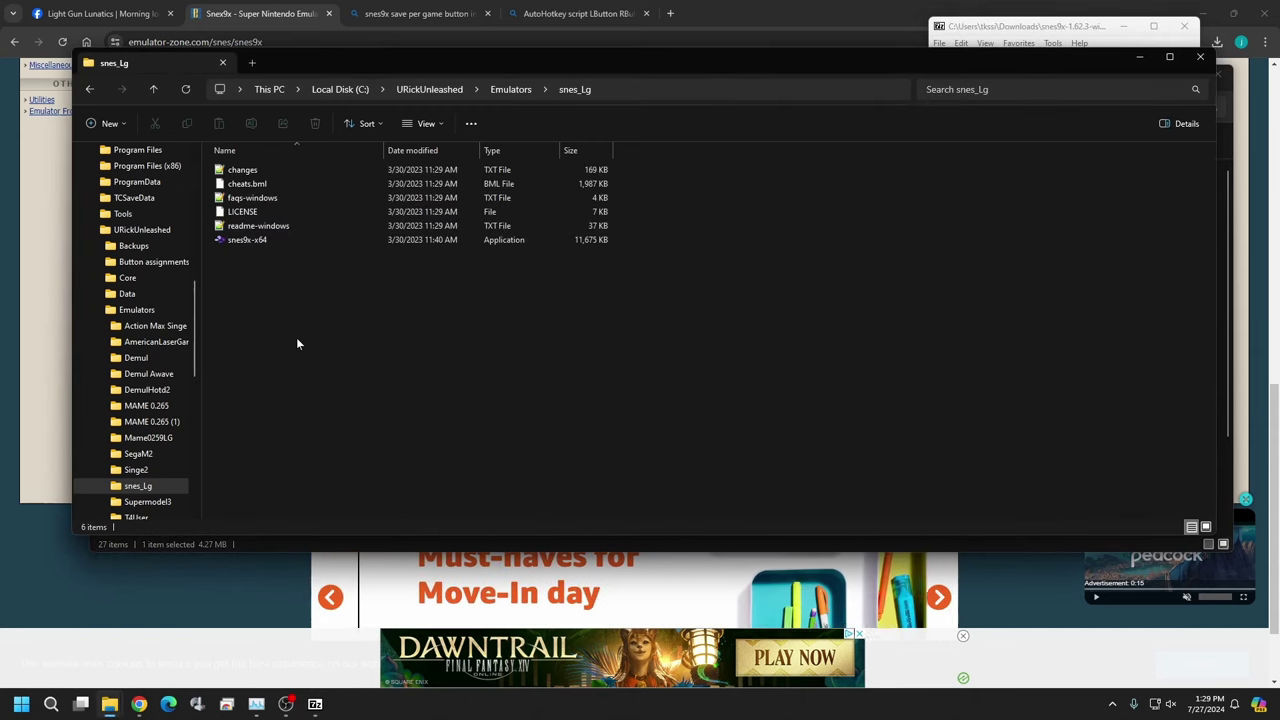
# Step: Launch snes9x-x64 from the snes_Lg folder and choose the Super Scope as the input device
pyautogui.hotkey('alt', 'f')
pyautogui.doubleClick(254, 240)
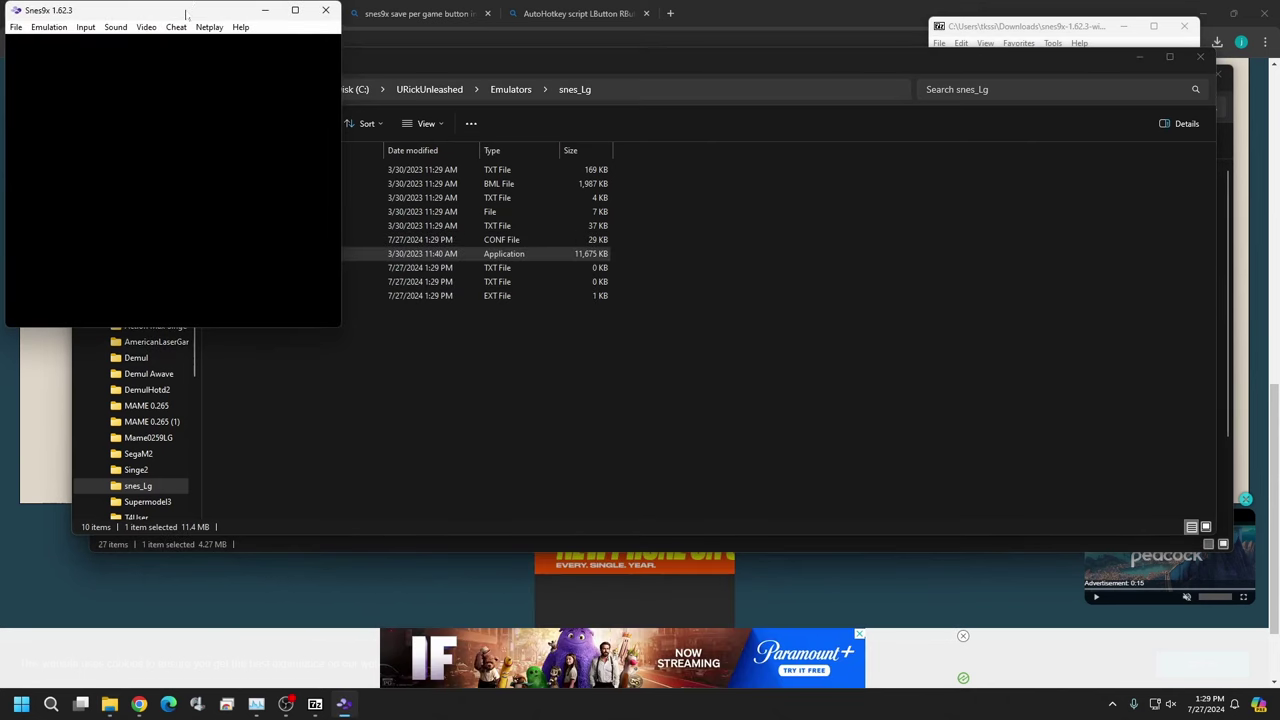
pyautogui.moveTo(186, 13); pyautogui.dragTo(666, 124)
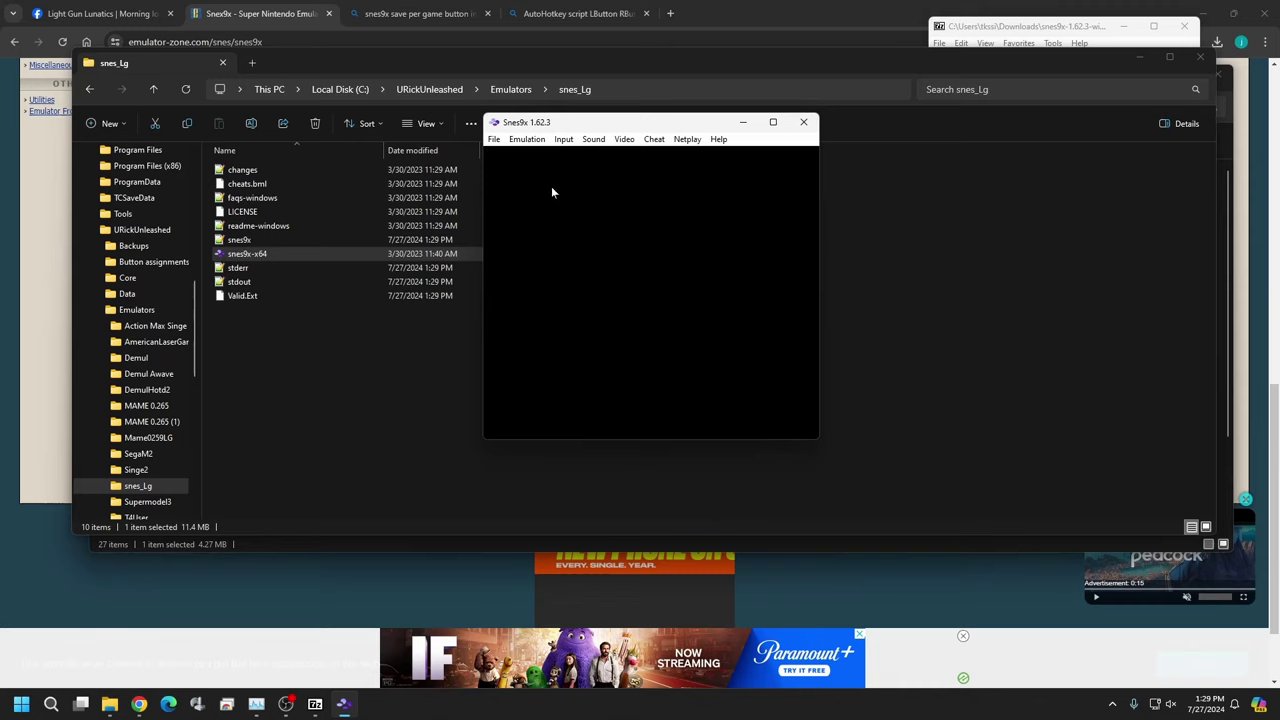
pyautogui.click(565, 140)
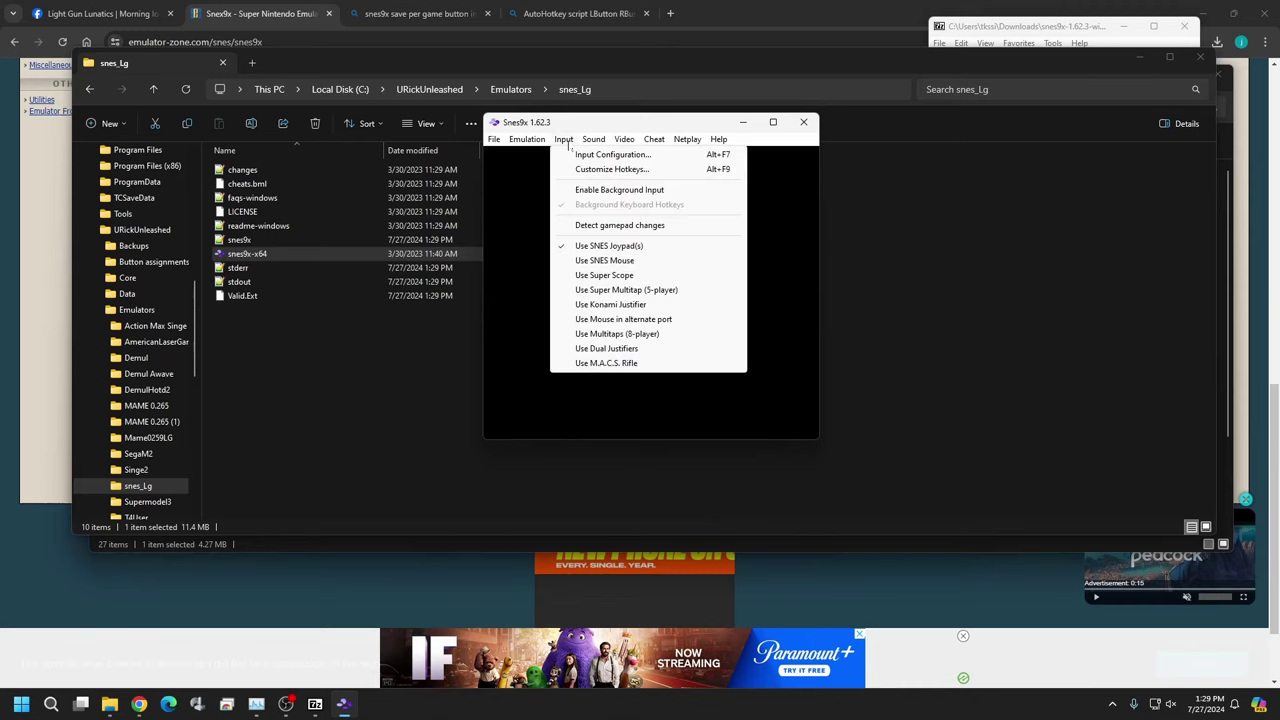
pyautogui.click(608, 276)
# Step: Open Page 2 of the hotkey configuration and assign Alt to SuperScope turbo
pyautogui.click(566, 141)
pyautogui.click(610, 169)
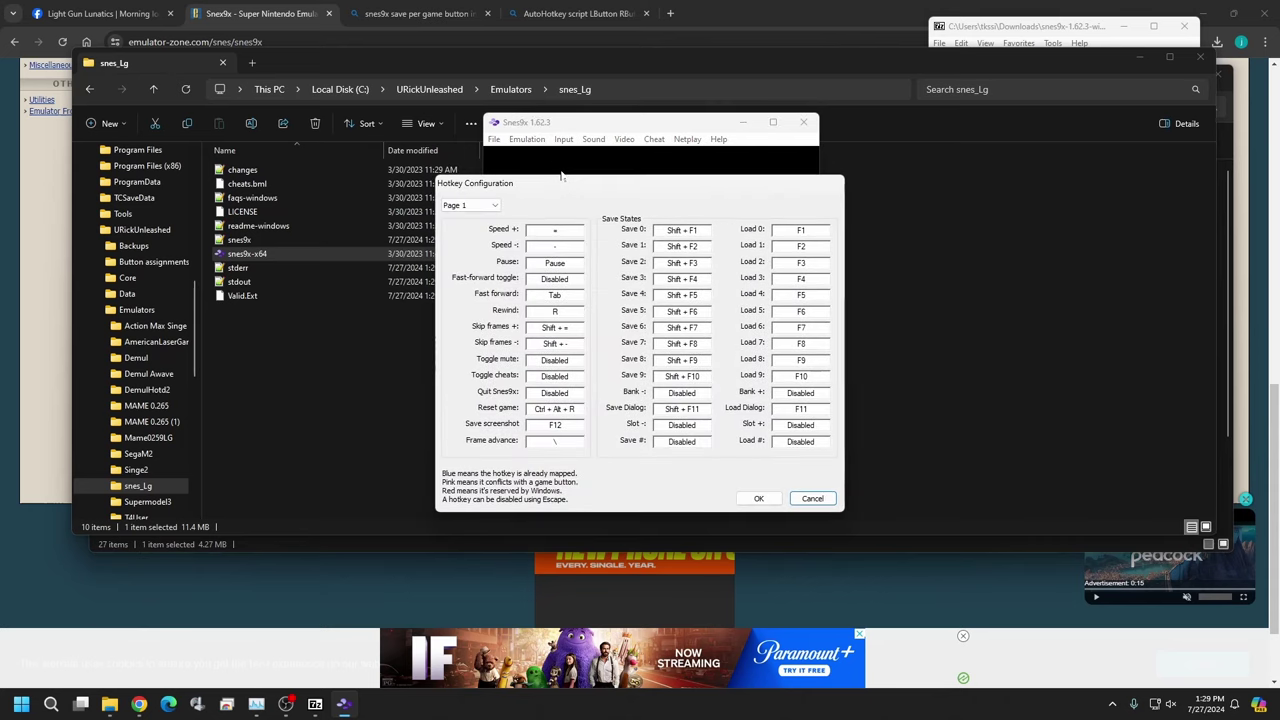
pyautogui.click(494, 205)
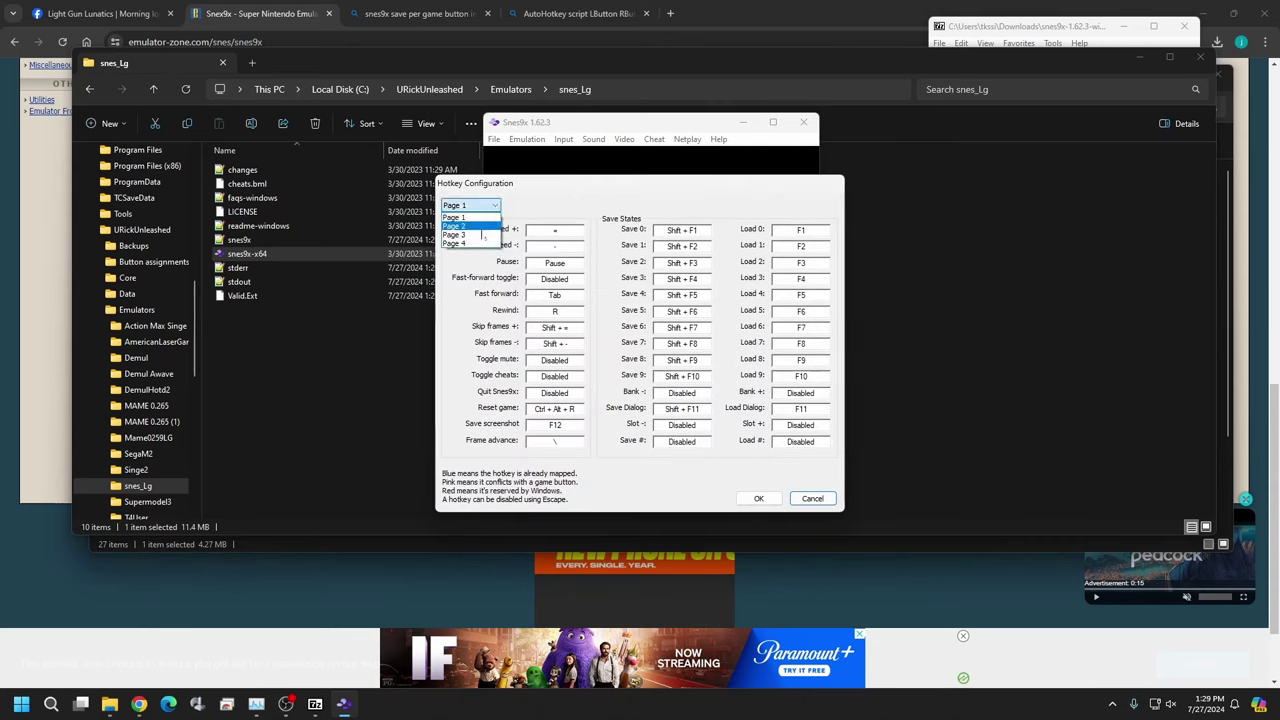
pyautogui.click(458, 226)
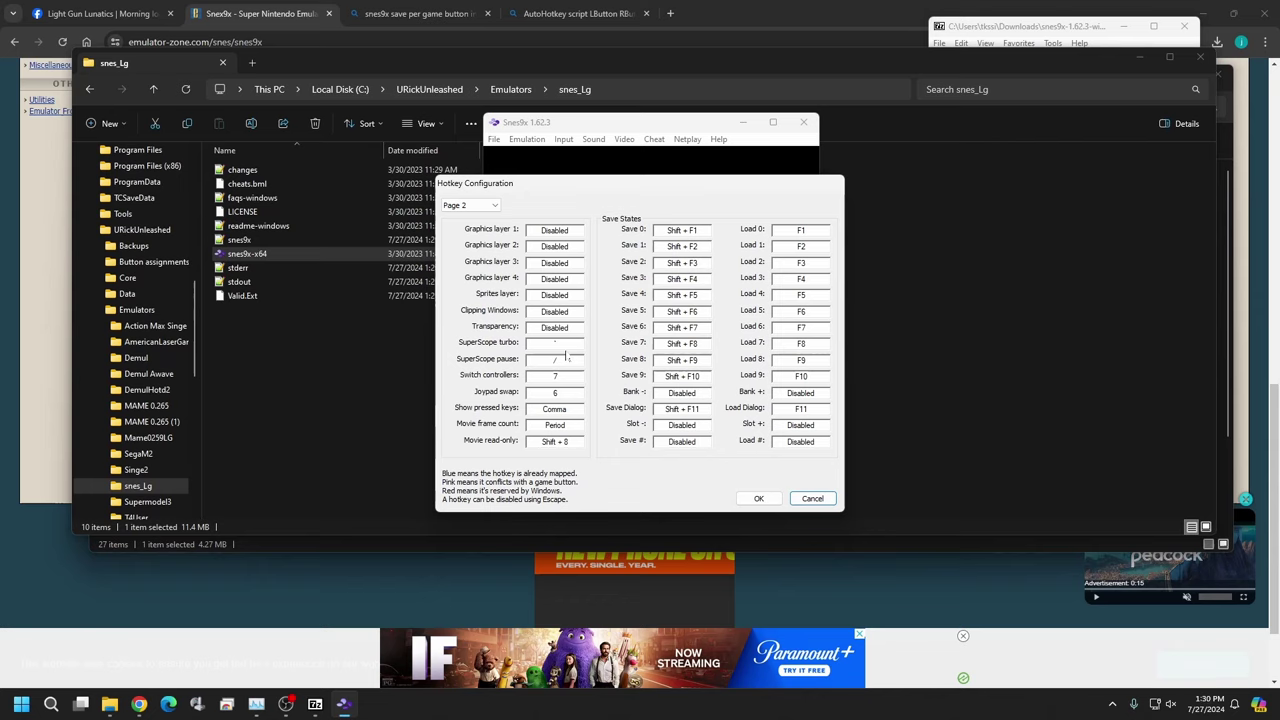
pyautogui.click(550, 343)
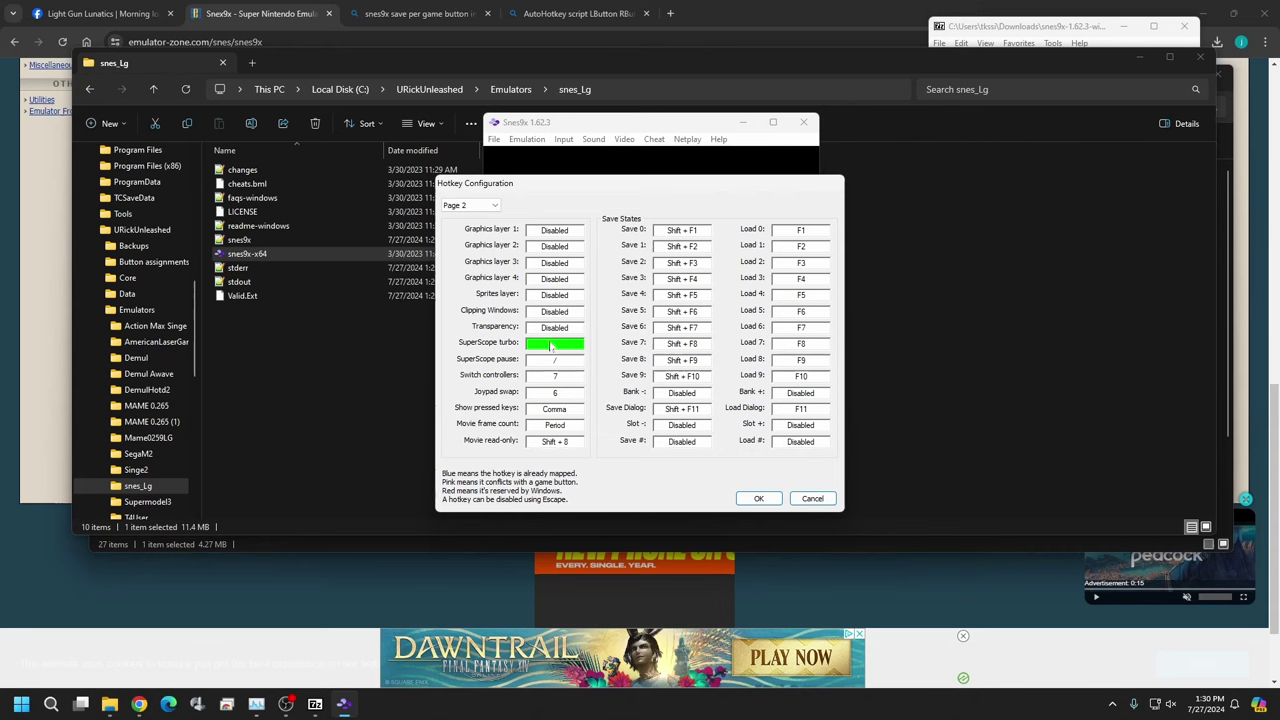
pyautogui.press('alt')
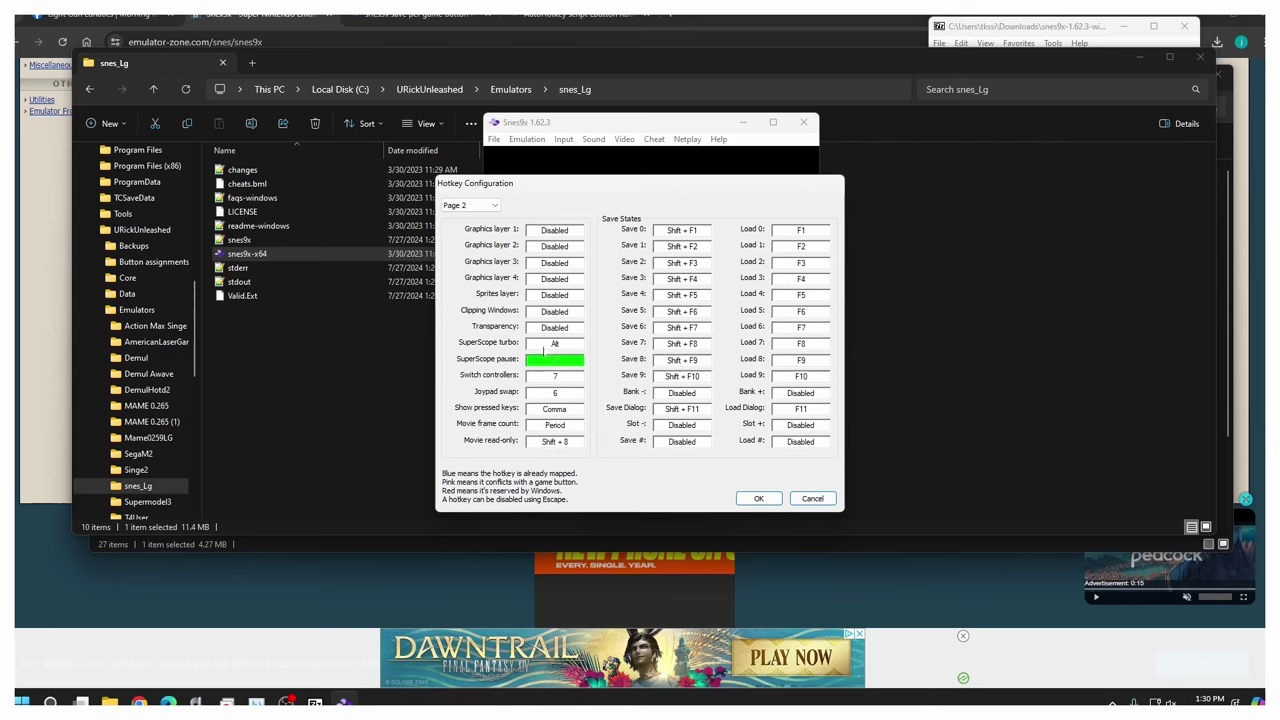
# Step: Set the SuperScope turbo hotkey to 1 and the SuperScope pause hotkey to 5, and save the hotkey configuration
pyautogui.click(544, 348)
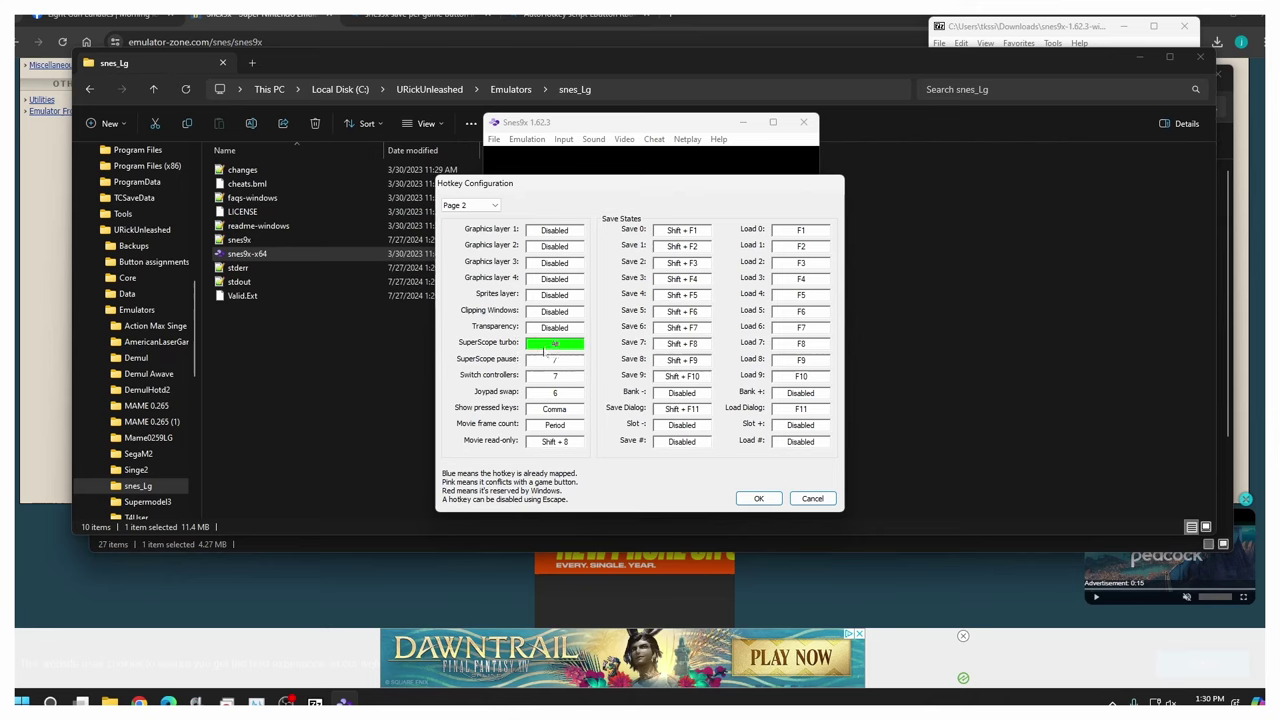
pyautogui.press('alt')
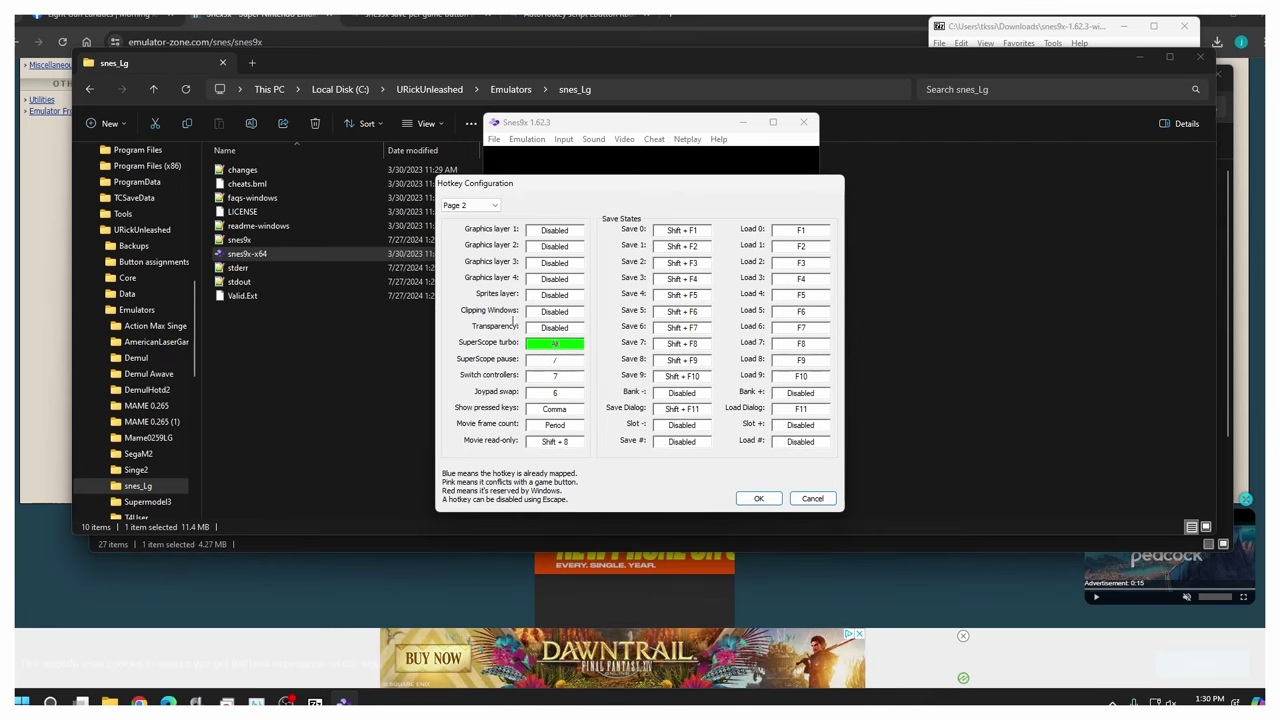
pyautogui.press('1')
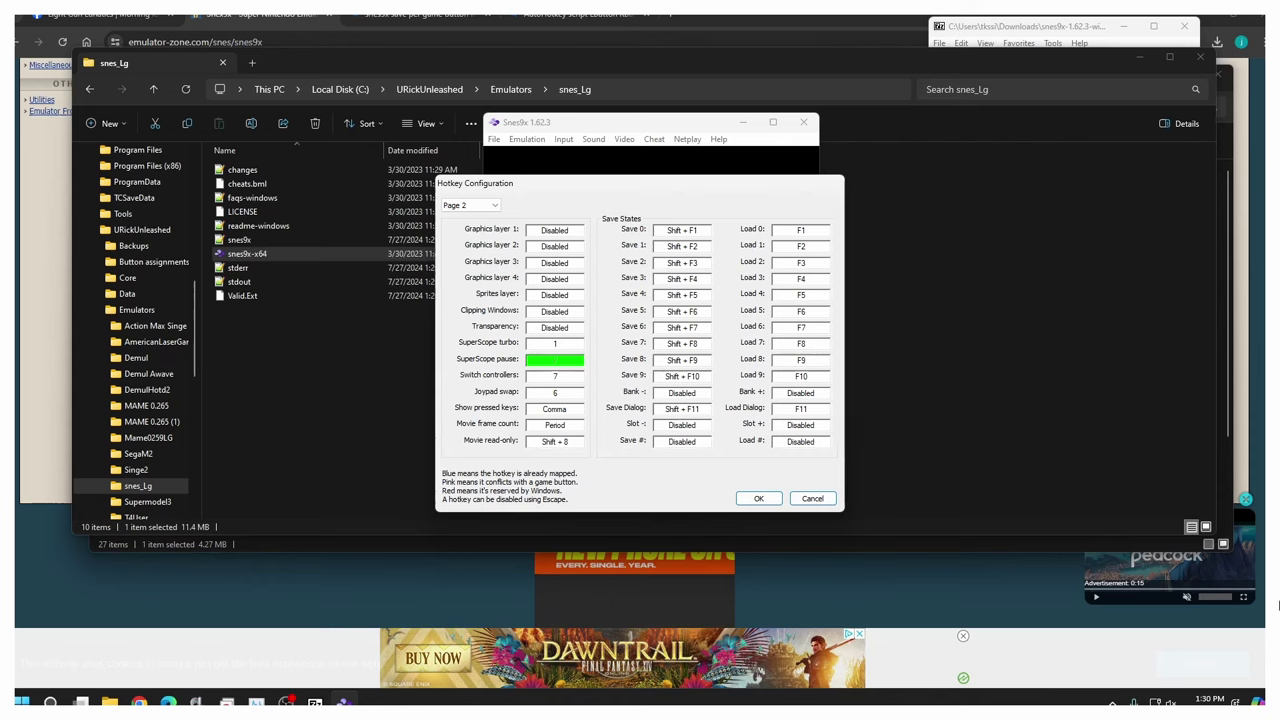
pyautogui.press('5')
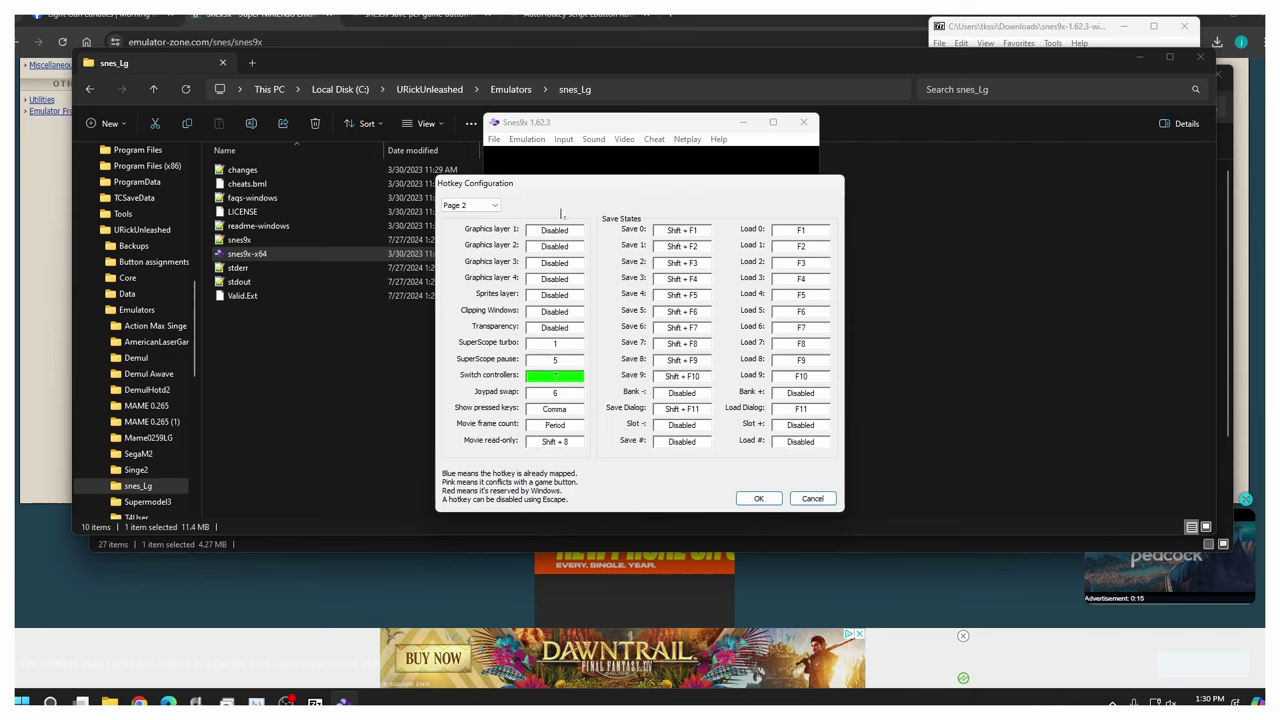
pyautogui.click(758, 498)
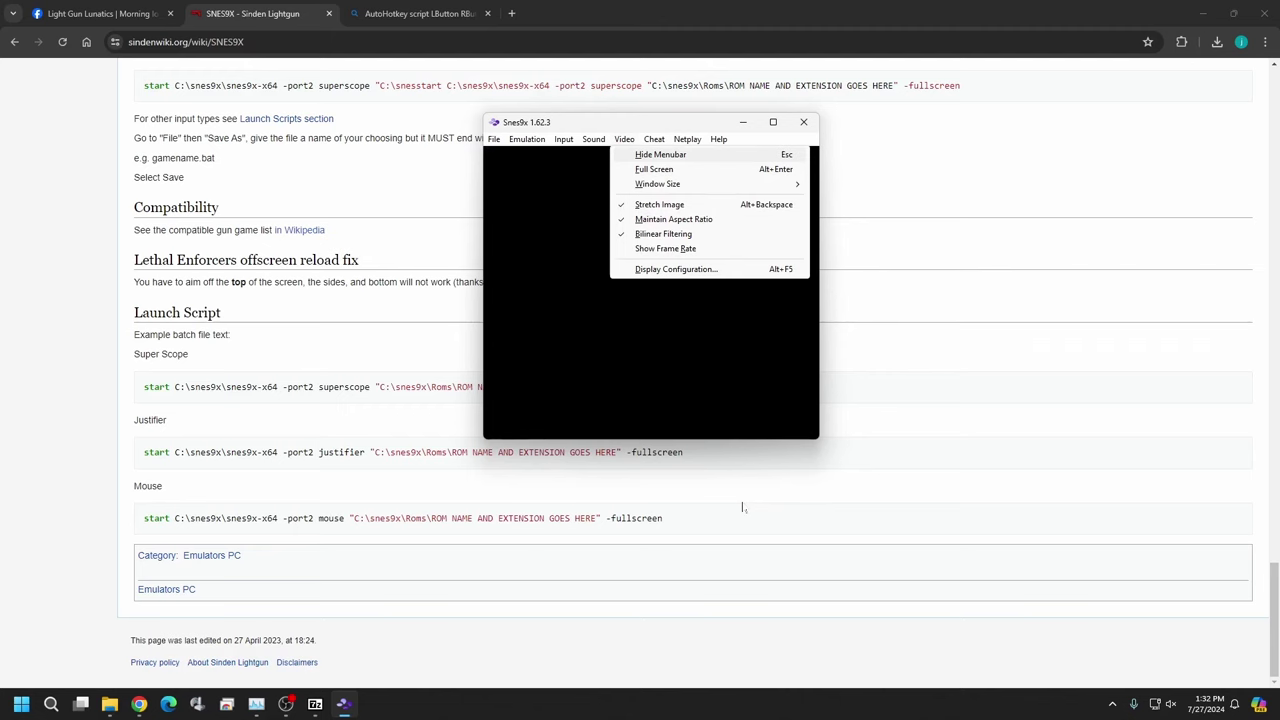
# Step: Close Snes9x and find the Super Scope launch script on the Sinden wiki's SNES9X page
pyautogui.click(557, 316)
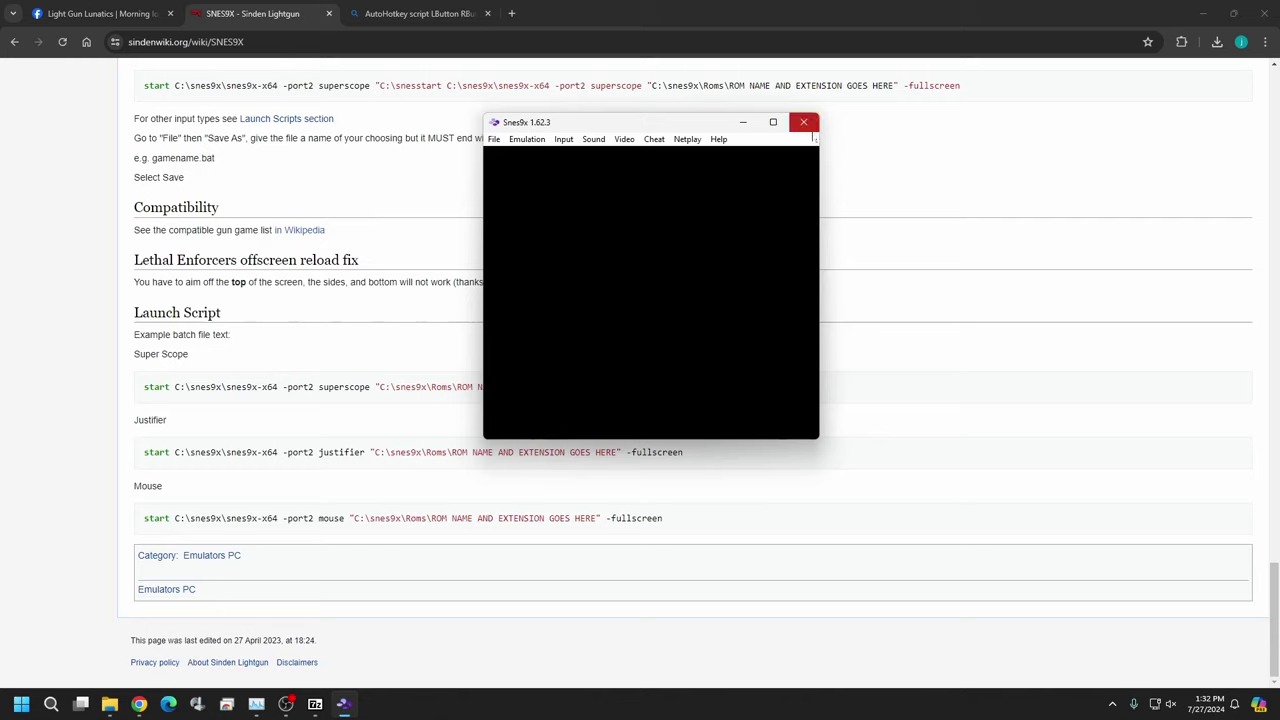
pyautogui.click(804, 122)
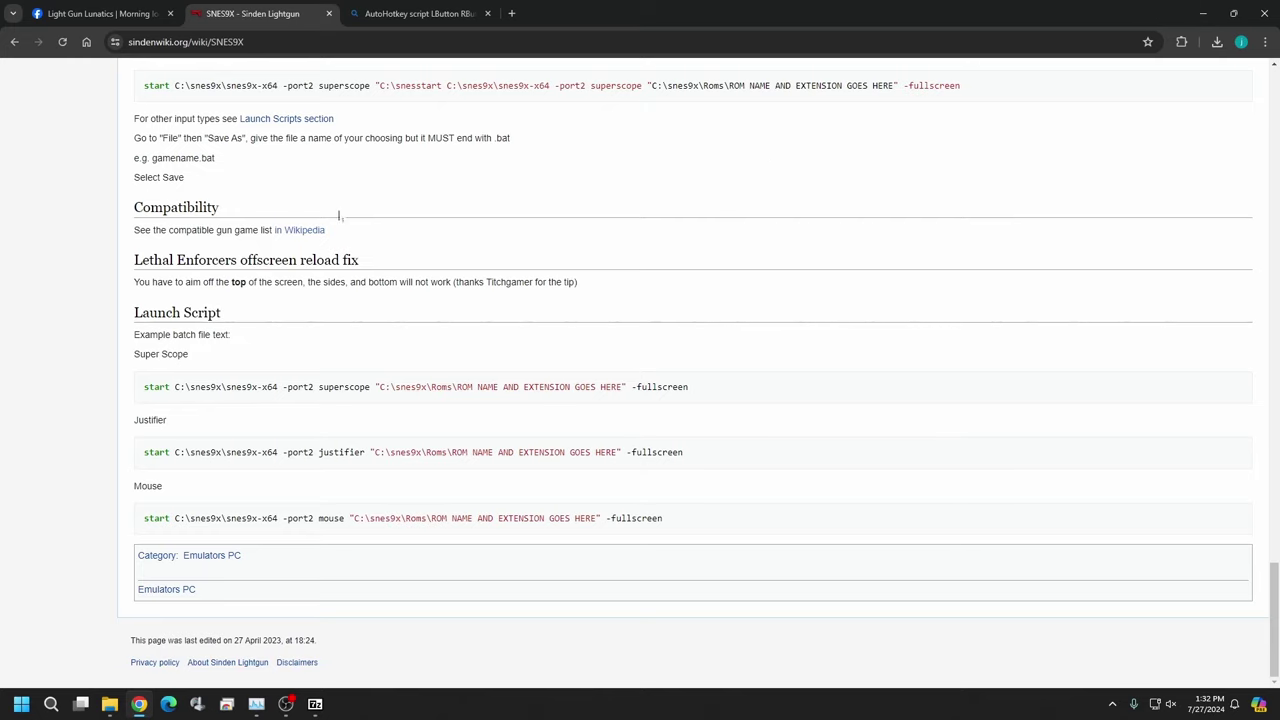
pyautogui.scroll(15, 345, 166)
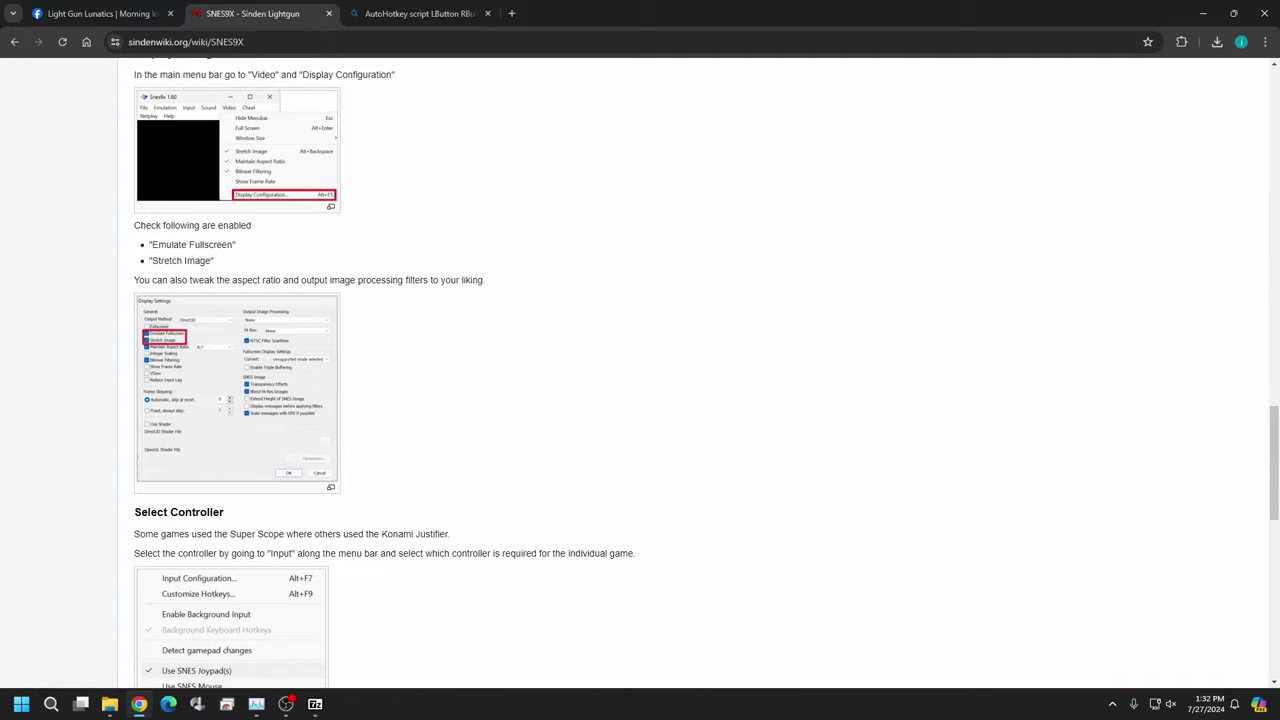
pyautogui.scroll(10, 250, 200)
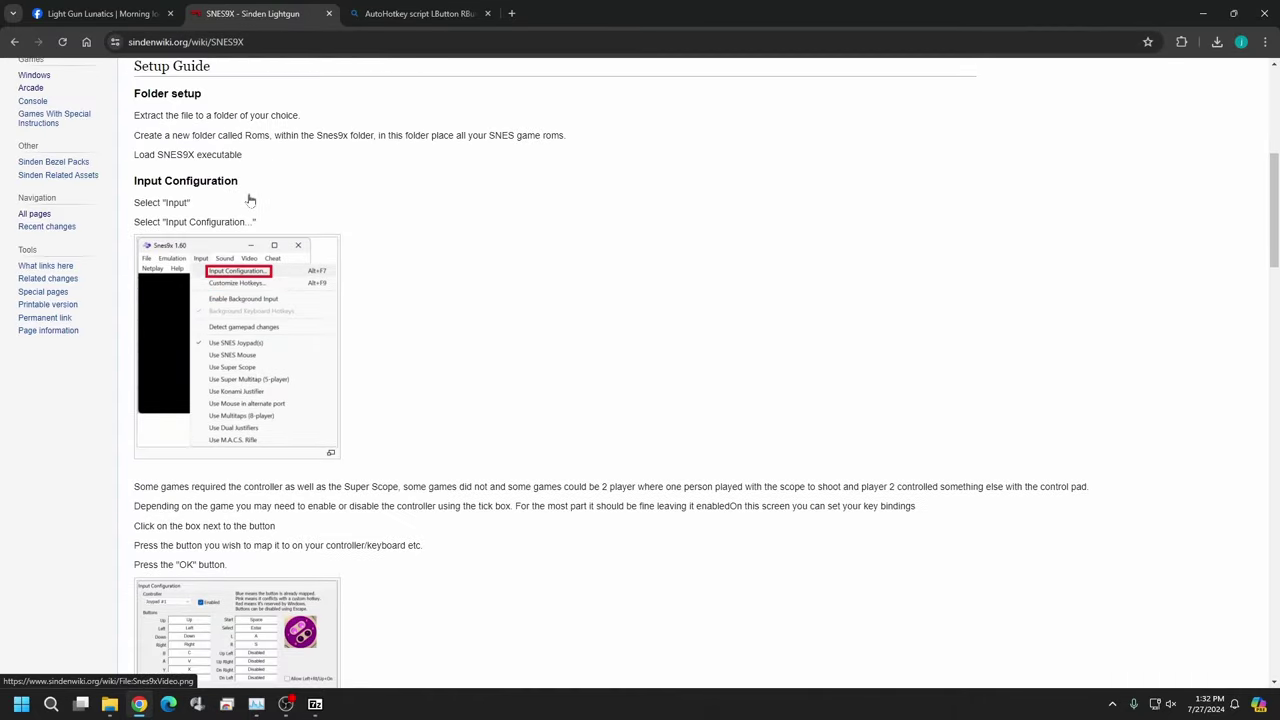
pyautogui.scroll(5, 250, 200)
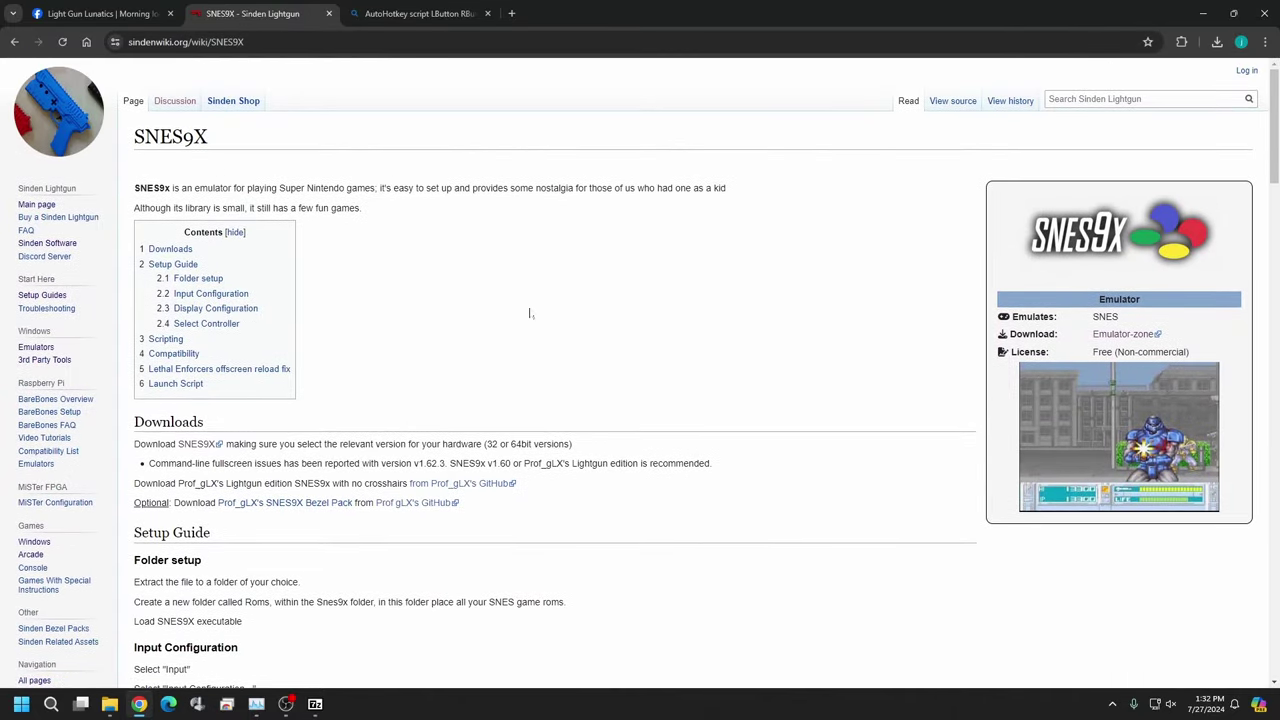
pyautogui.scroll(-20, 530, 314)
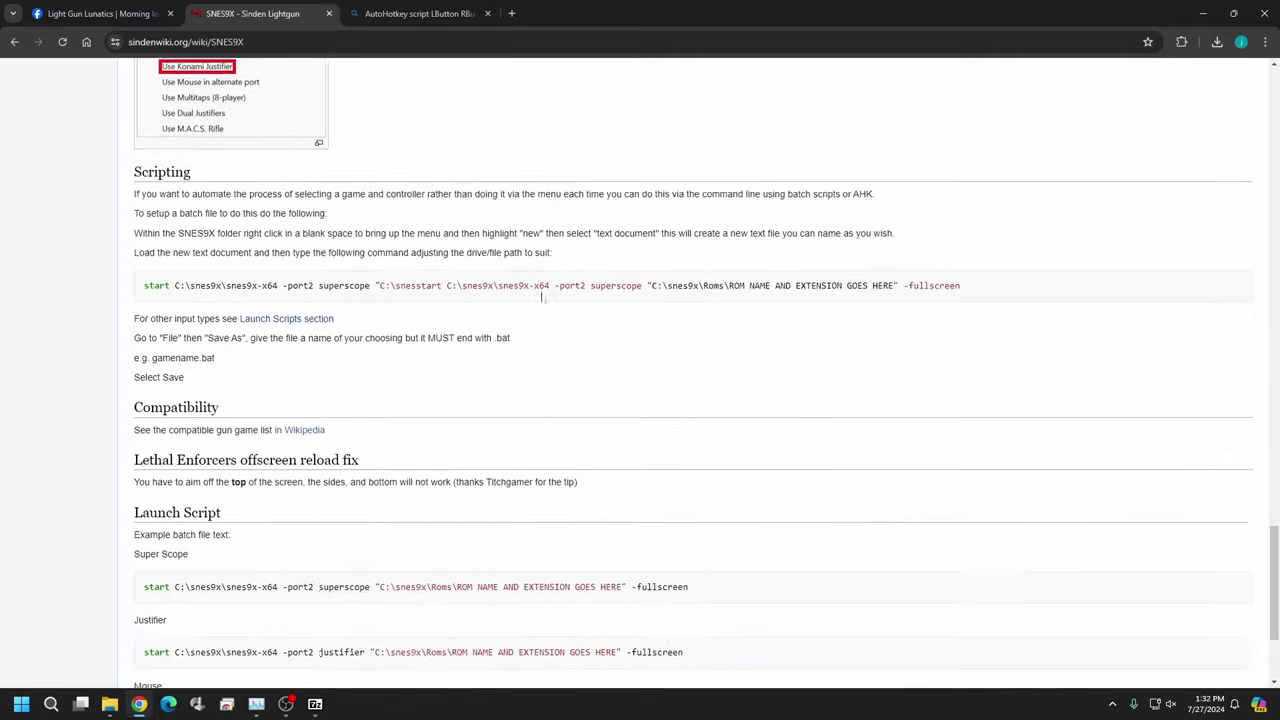
pyautogui.scroll(-3, 541, 296)
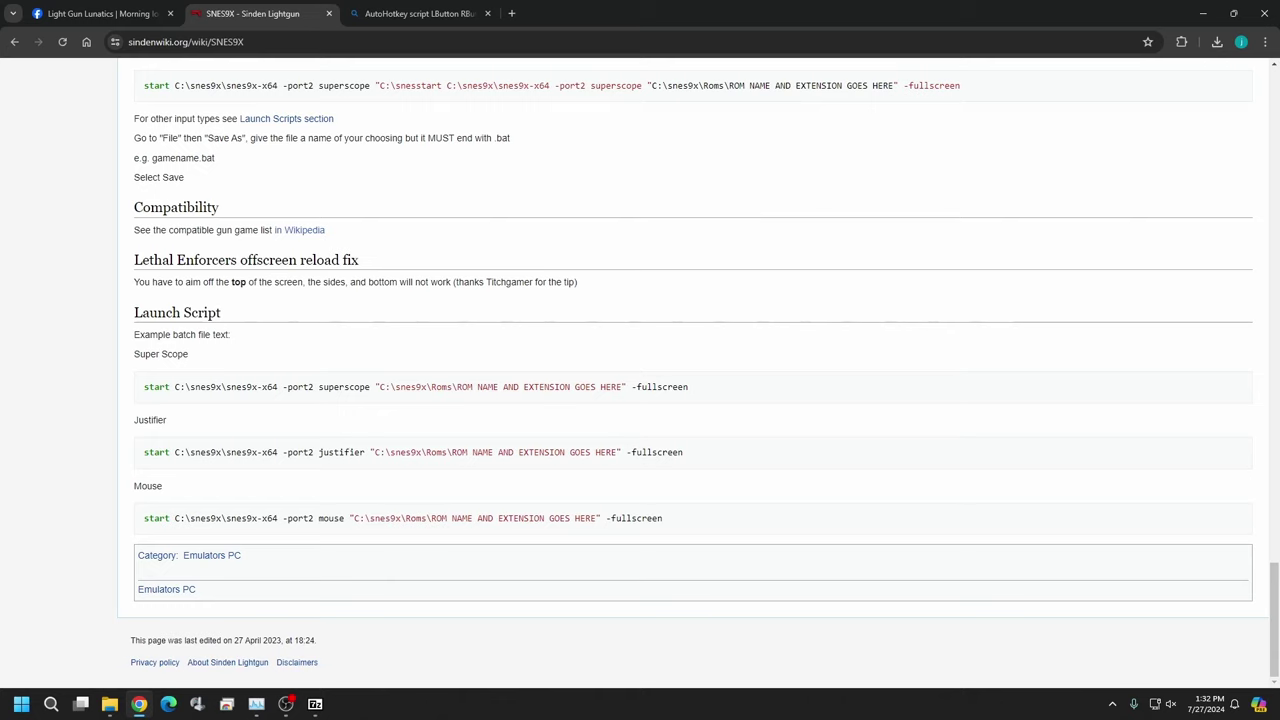
# Step: Copy "-port2 superscope" from the Super Scope launch script and minimize Chrome to get back to the snes_Lg folder
pyautogui.moveTo(283, 387); pyautogui.dragTo(369, 390)
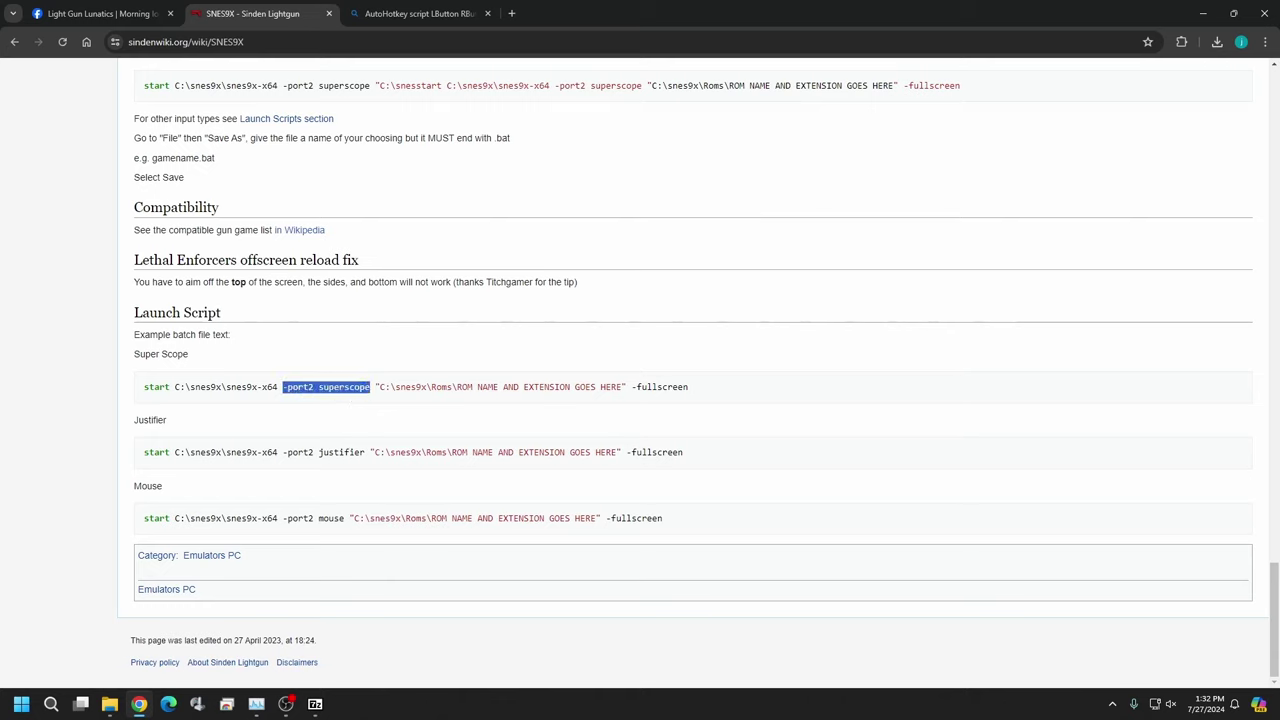
pyautogui.rightClick(333, 389)
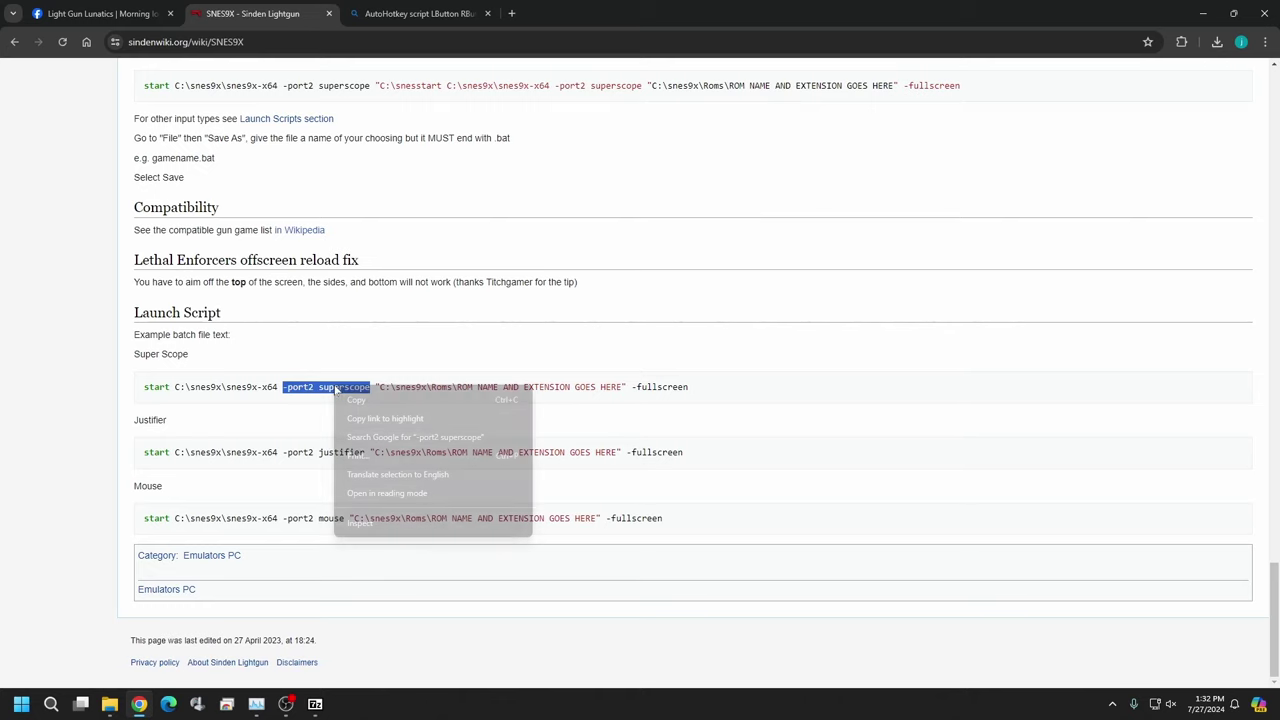
pyautogui.click(389, 400)
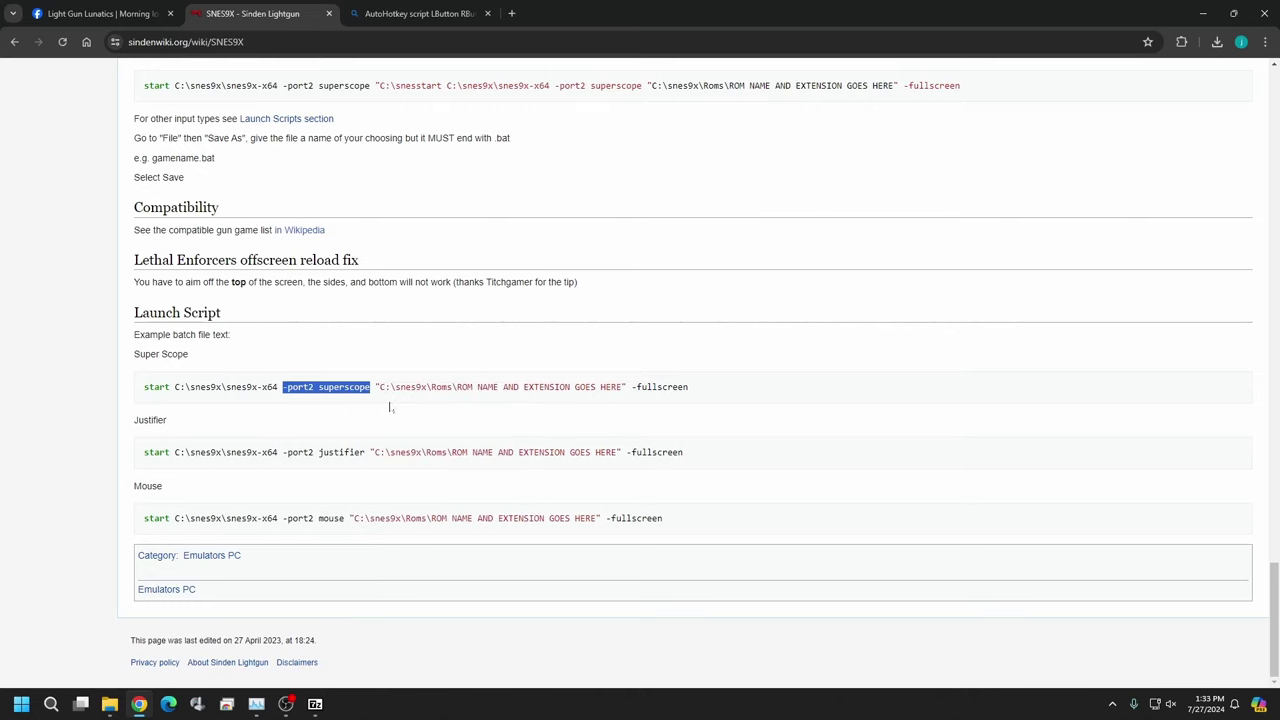
pyautogui.click(1204, 12)
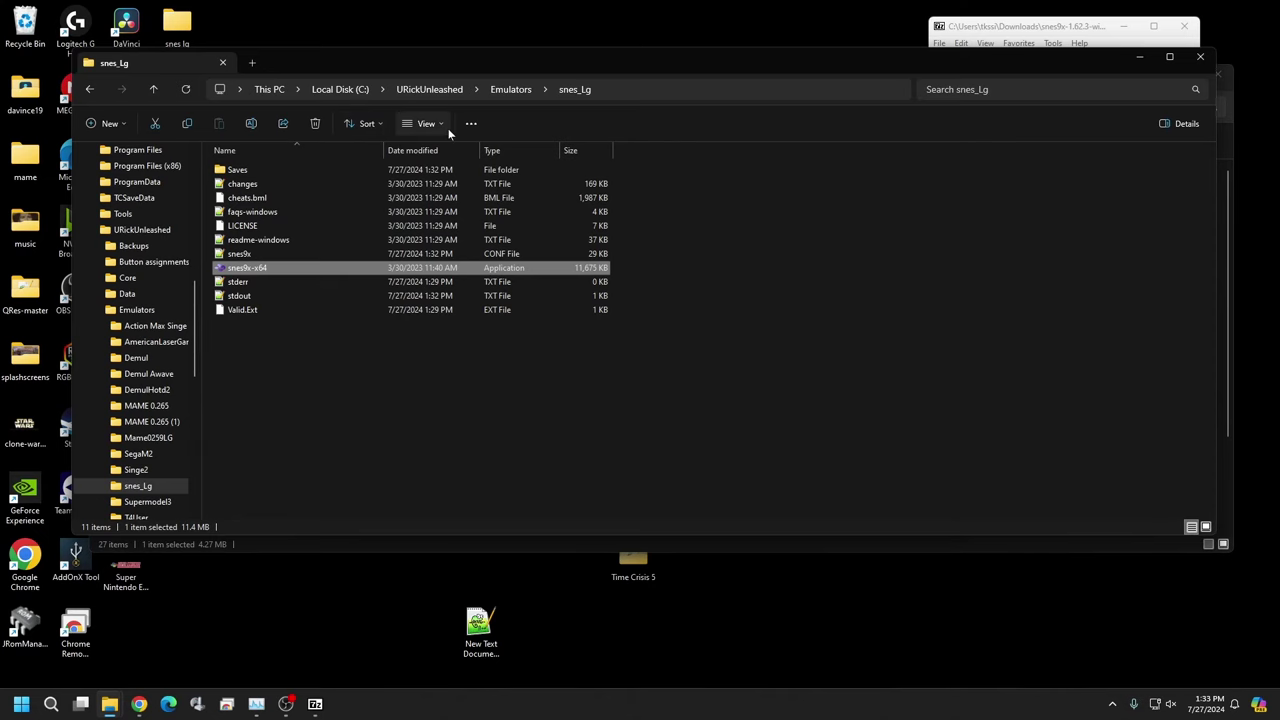
# Step: Go up to the URickUnleashed folder and launch LaunchBox from it
pyautogui.click(459, 88)
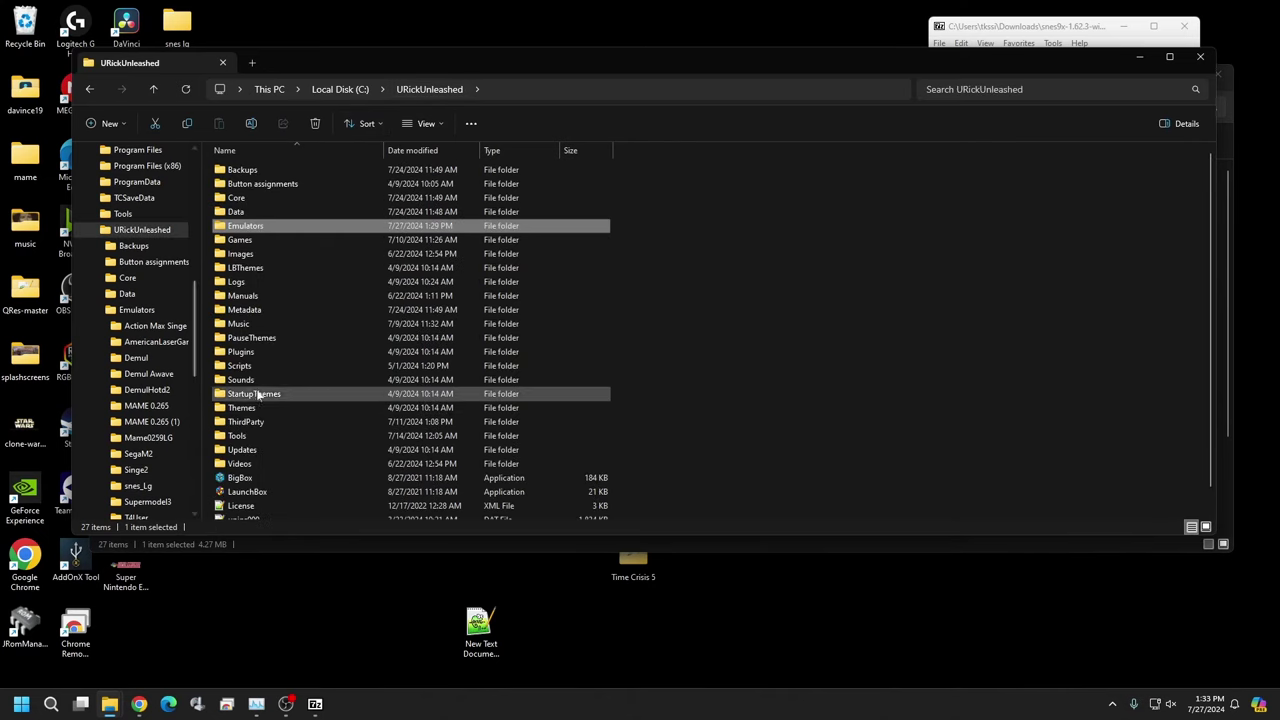
pyautogui.scroll(-1, 265, 380)
pyautogui.doubleClick(270, 470)
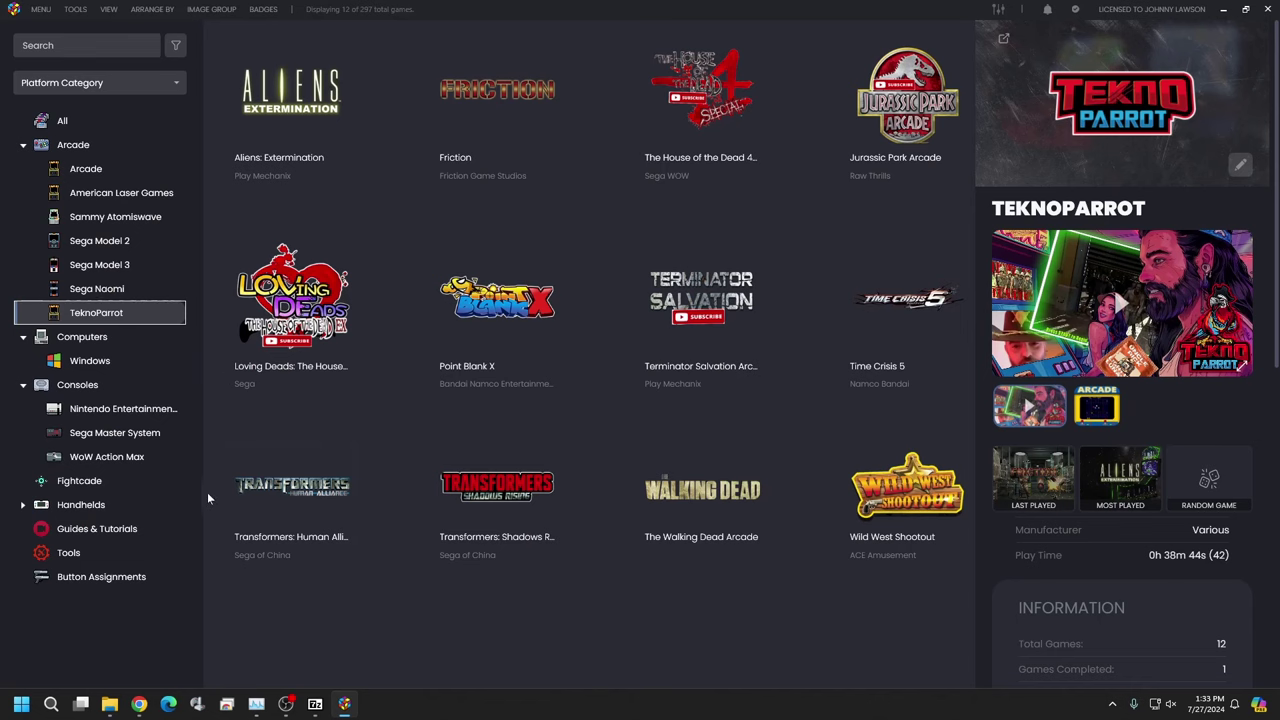
# Step: Look through the Nintendo Entertainment System, Sega Master System and WoW Action Max platforms, and show the Consoles category
pyautogui.click(100, 413)
pyautogui.click(120, 436)
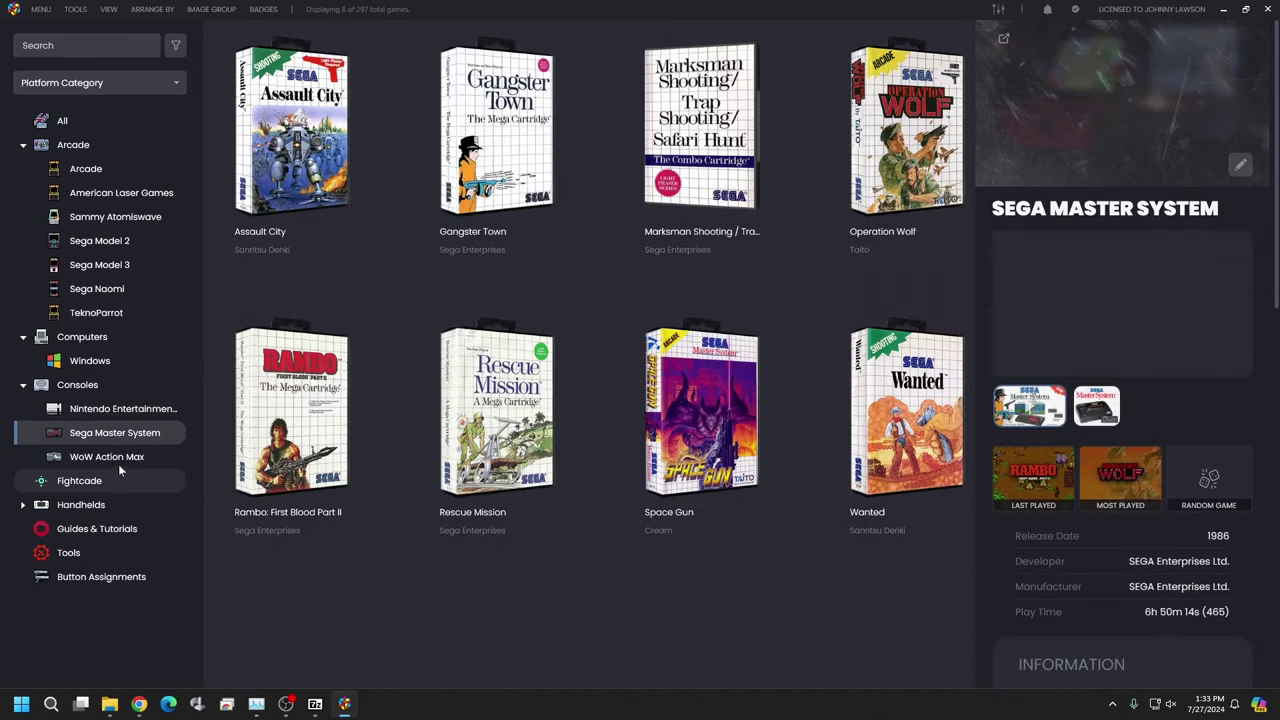
pyautogui.click(118, 458)
pyautogui.click(92, 410)
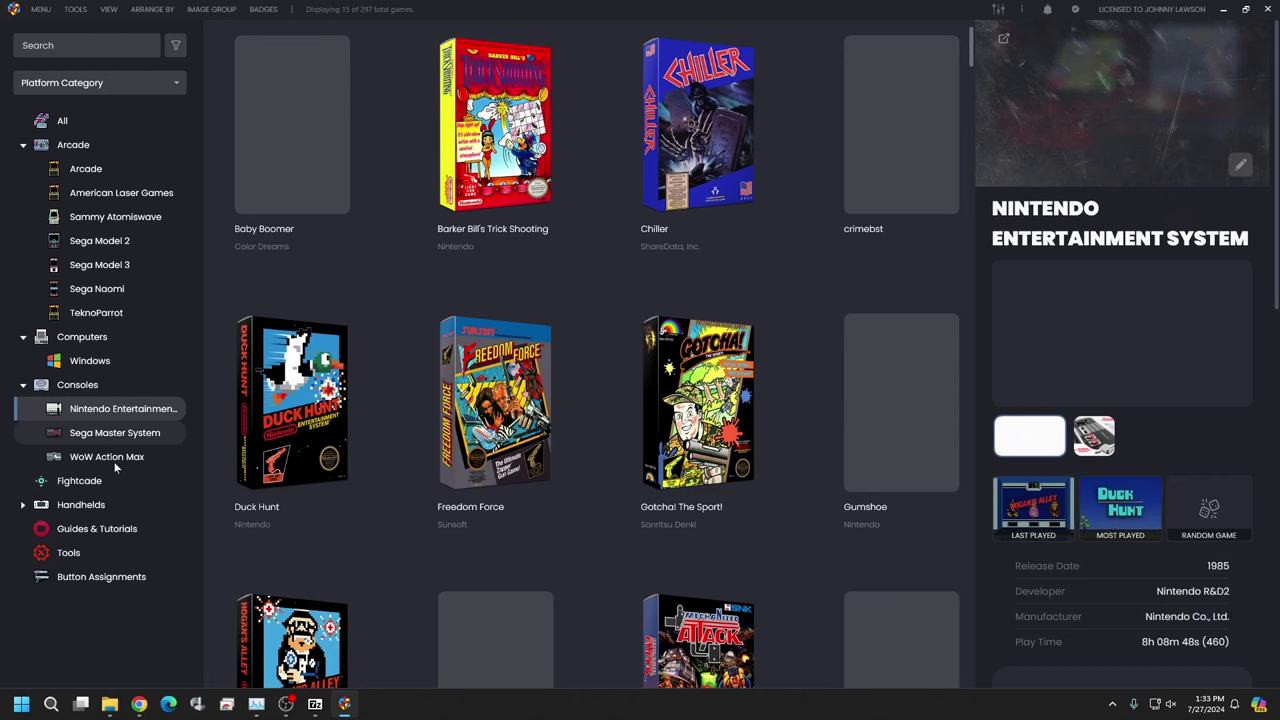
pyautogui.click(90, 386)
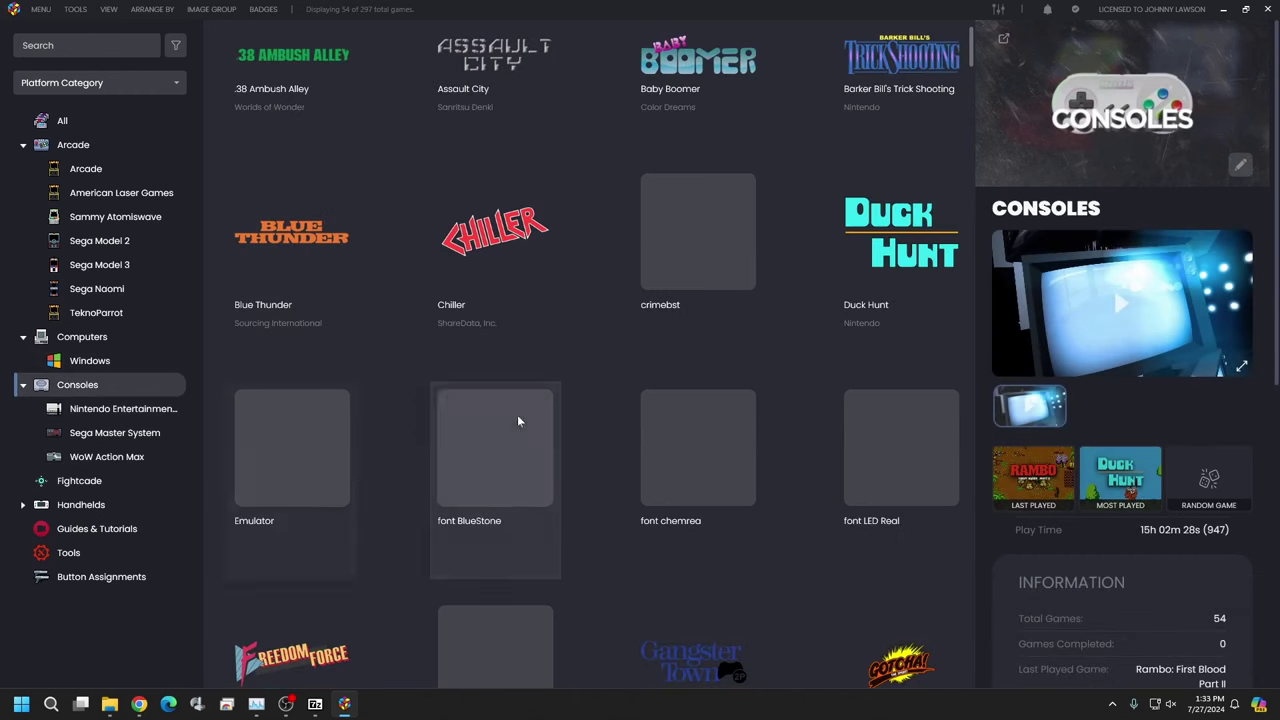
# Step: Open the snes lg folder from the desktop and bring it in front of LaunchBox
pyautogui.moveTo(98, 704)
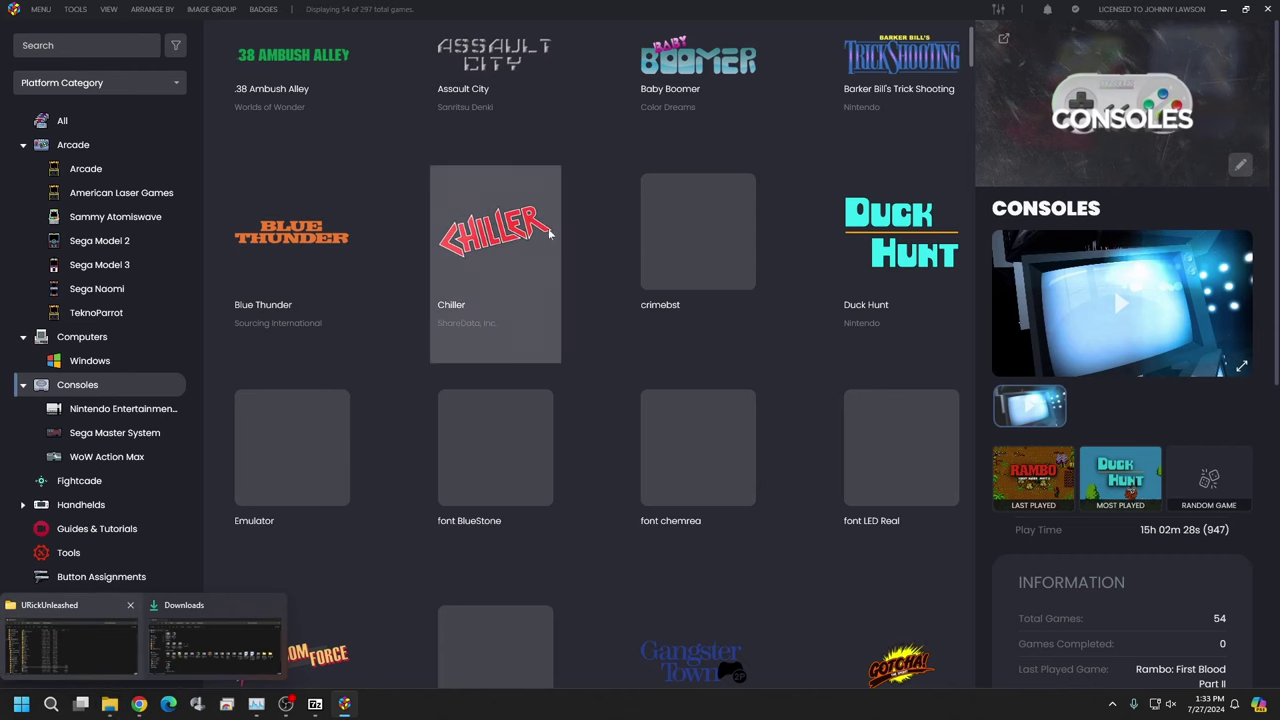
pyautogui.click(1224, 10)
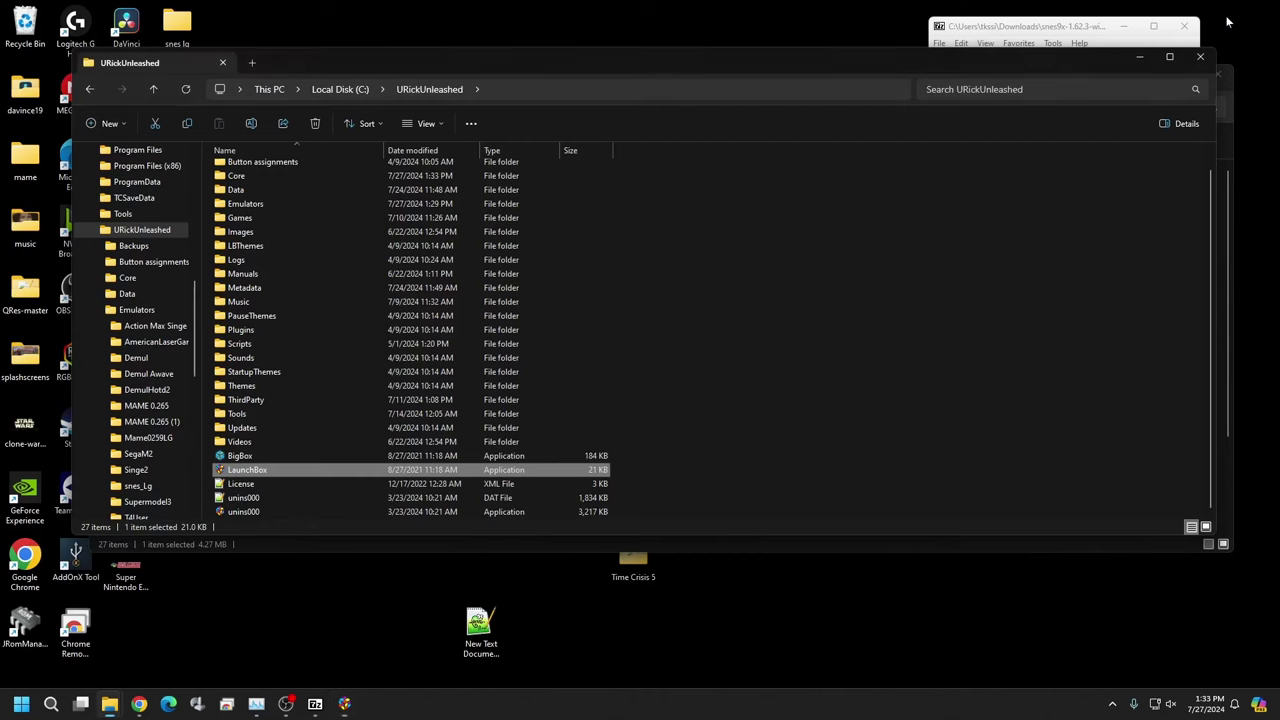
pyautogui.click(1139, 56)
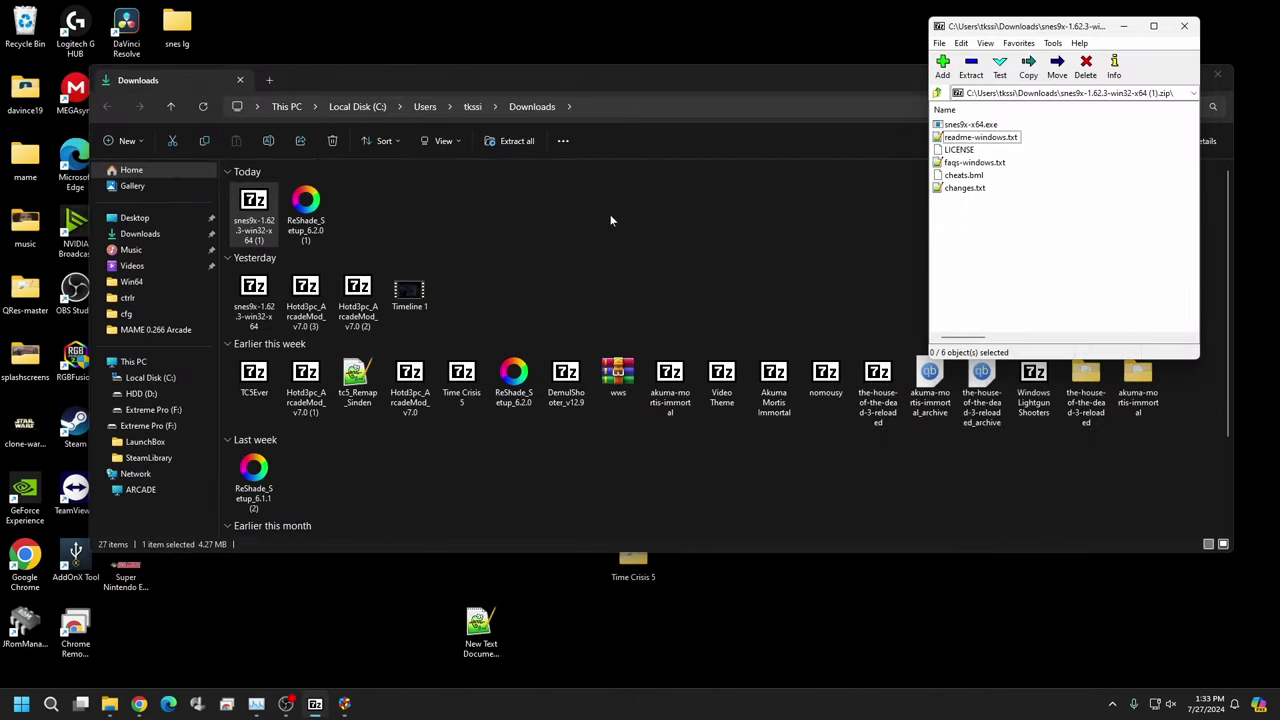
pyautogui.doubleClick(180, 30)
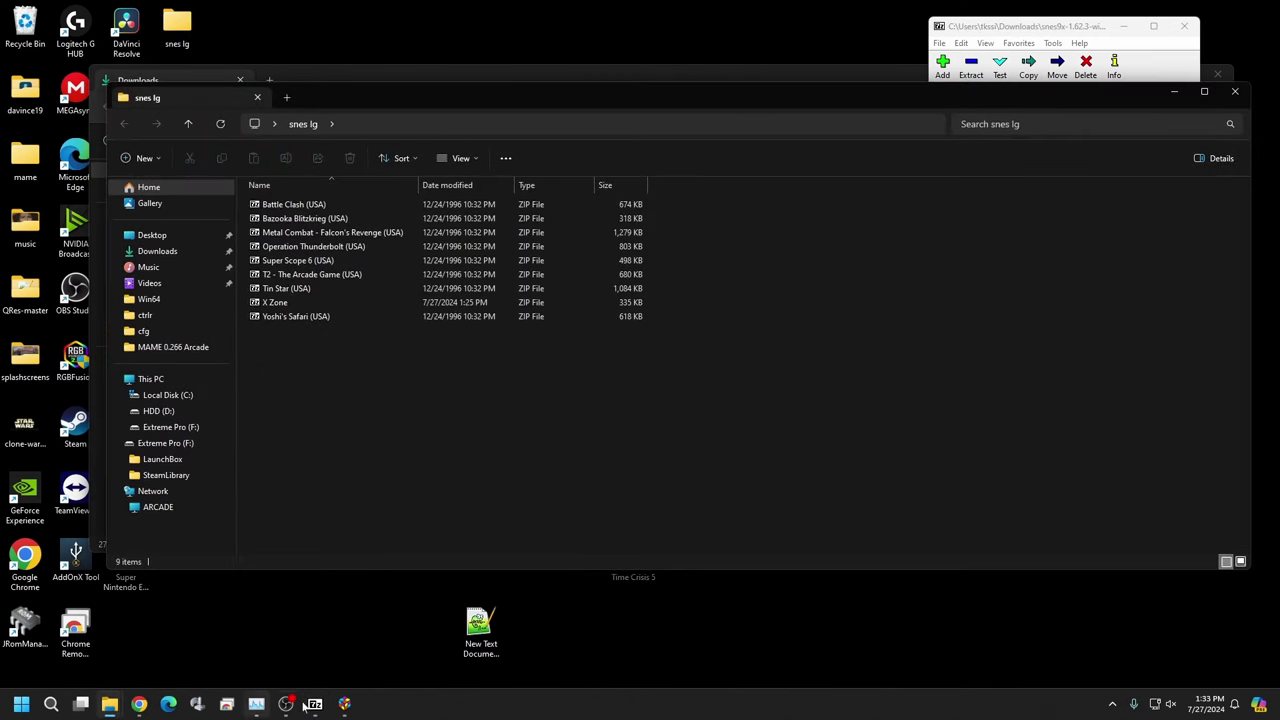
pyautogui.moveTo(344, 704)
pyautogui.click(337, 628)
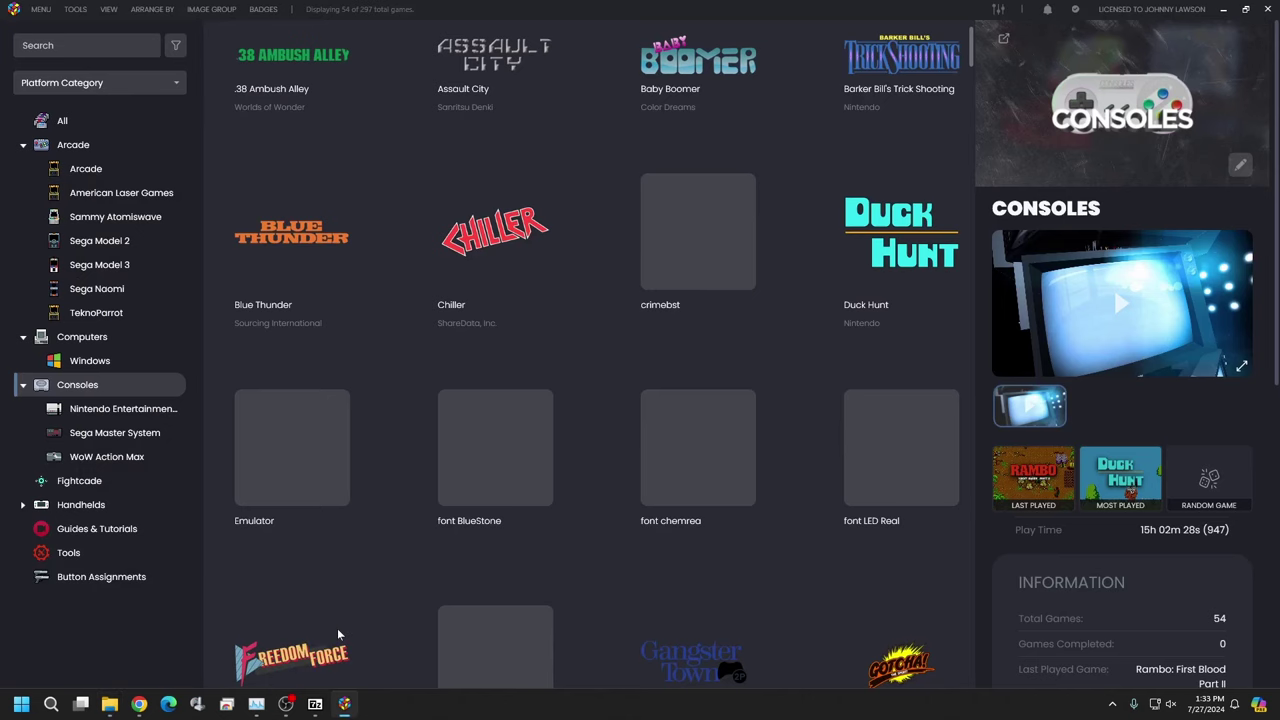
pyautogui.moveTo(112, 705)
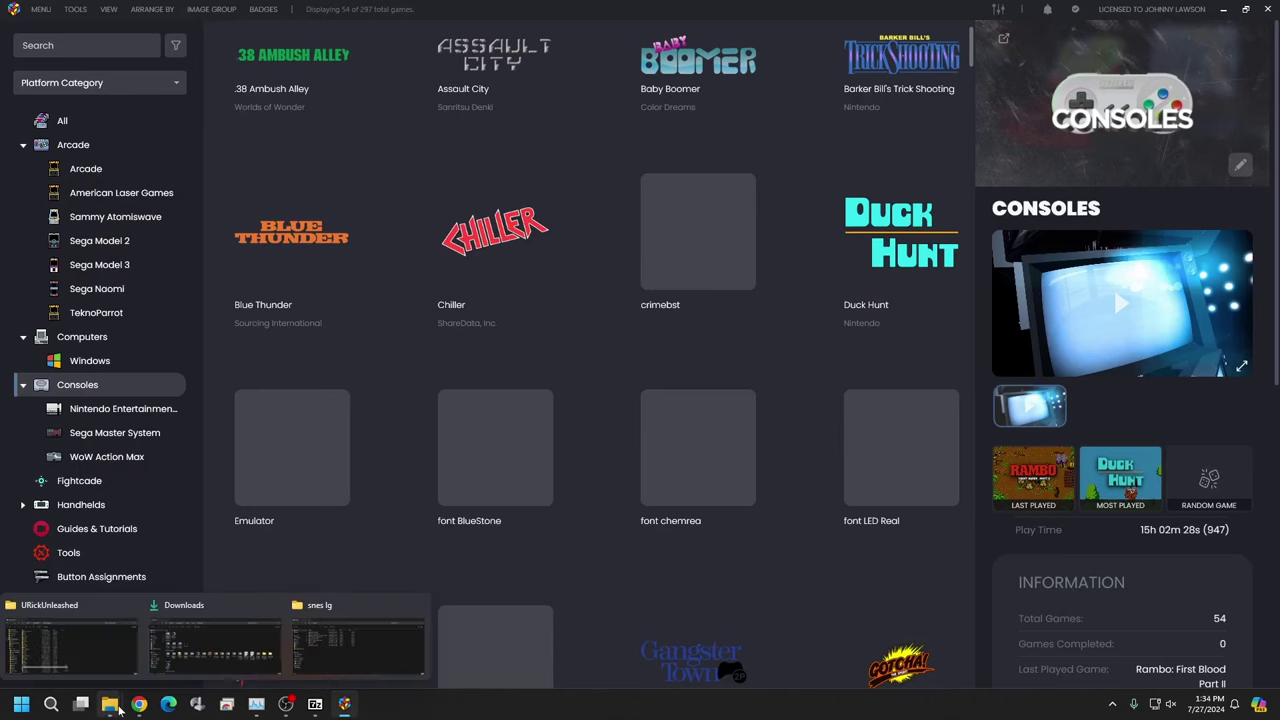
pyautogui.click(329, 646)
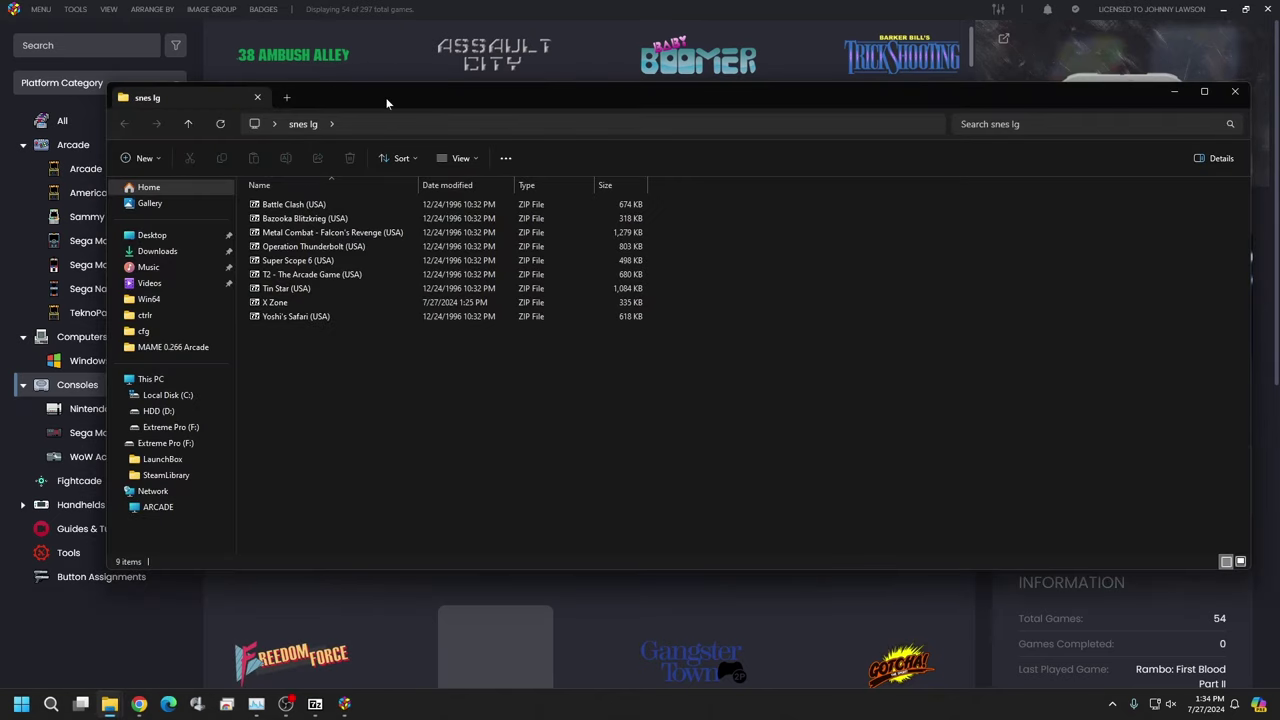
# Step: Drop all the ROM zips from the snes lg folder into LaunchBox and import them as ROM Files
pyautogui.moveTo(386, 100); pyautogui.dragTo(794, 63)
pyautogui.moveTo(670, 365); pyautogui.dragTo(387, 342)
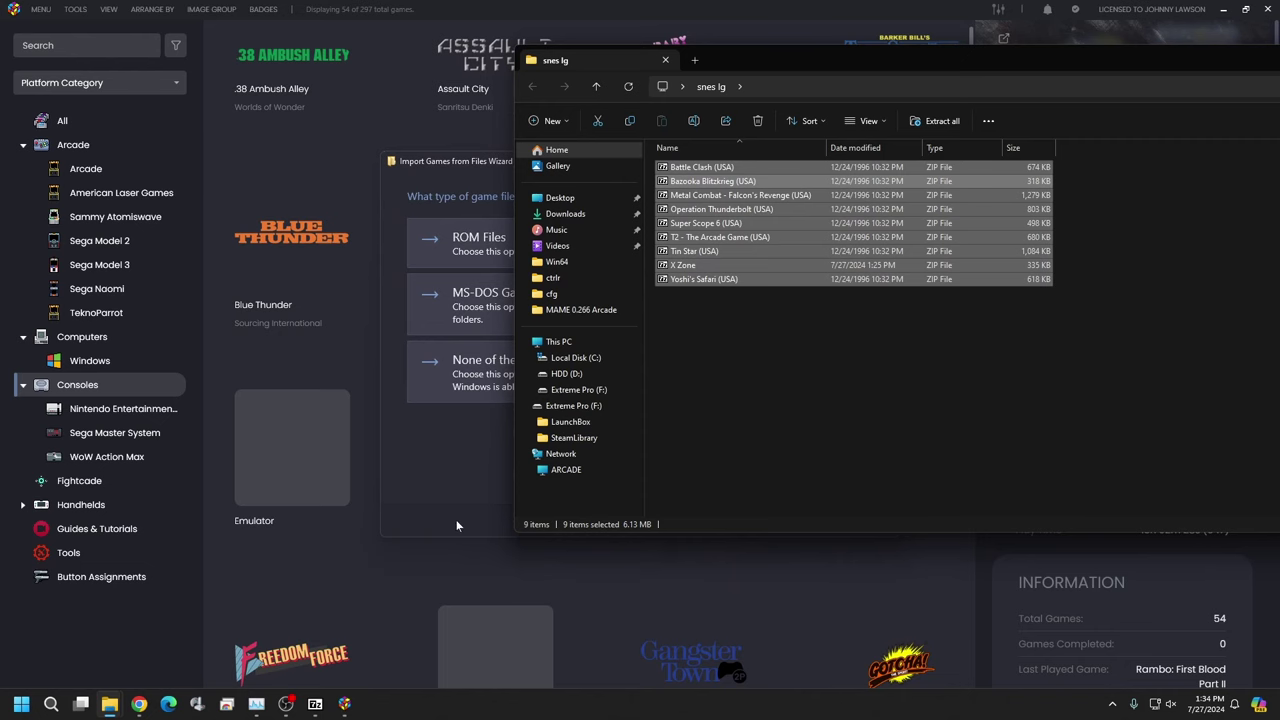
pyautogui.click(462, 473)
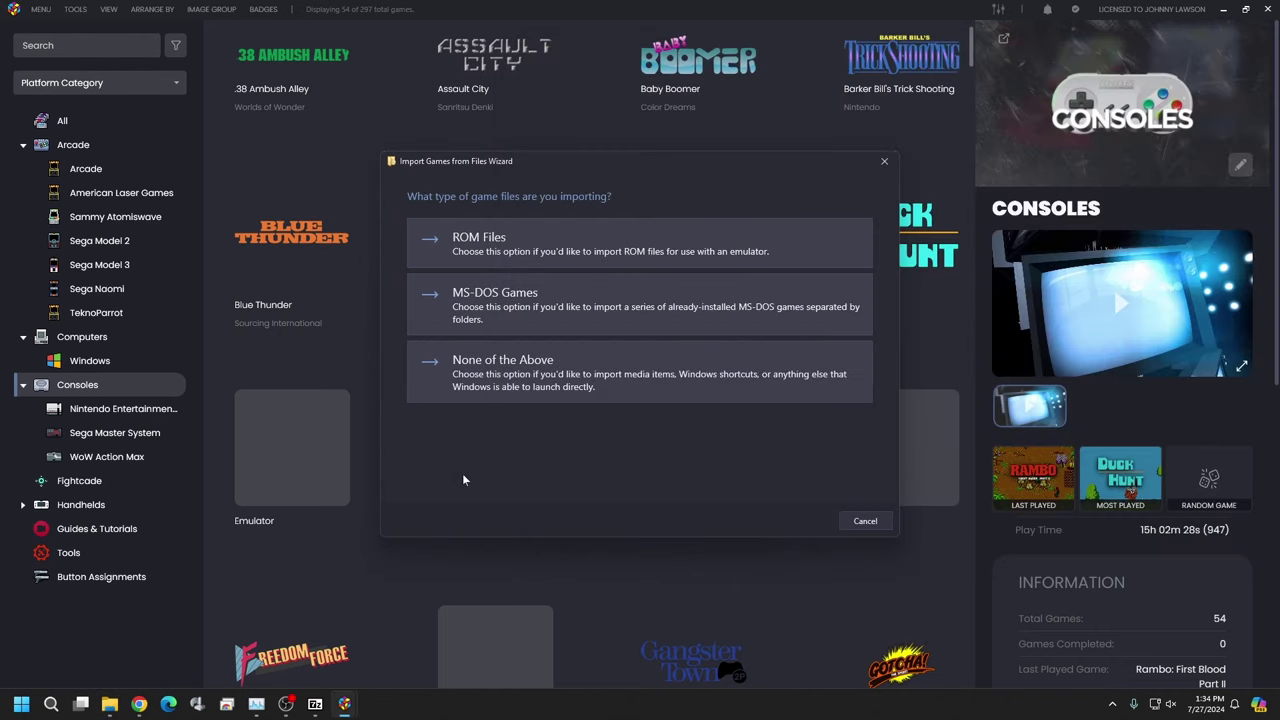
pyautogui.click(546, 248)
pyautogui.click(635, 246)
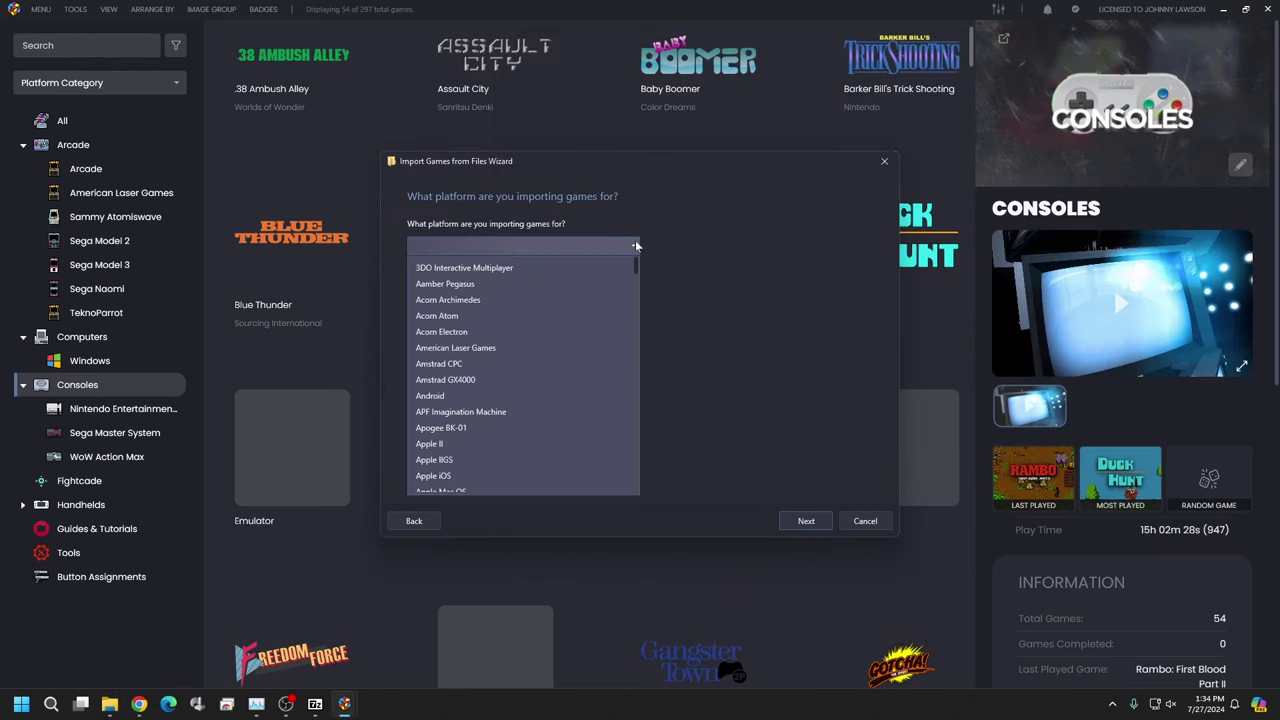
pyautogui.click(715, 258)
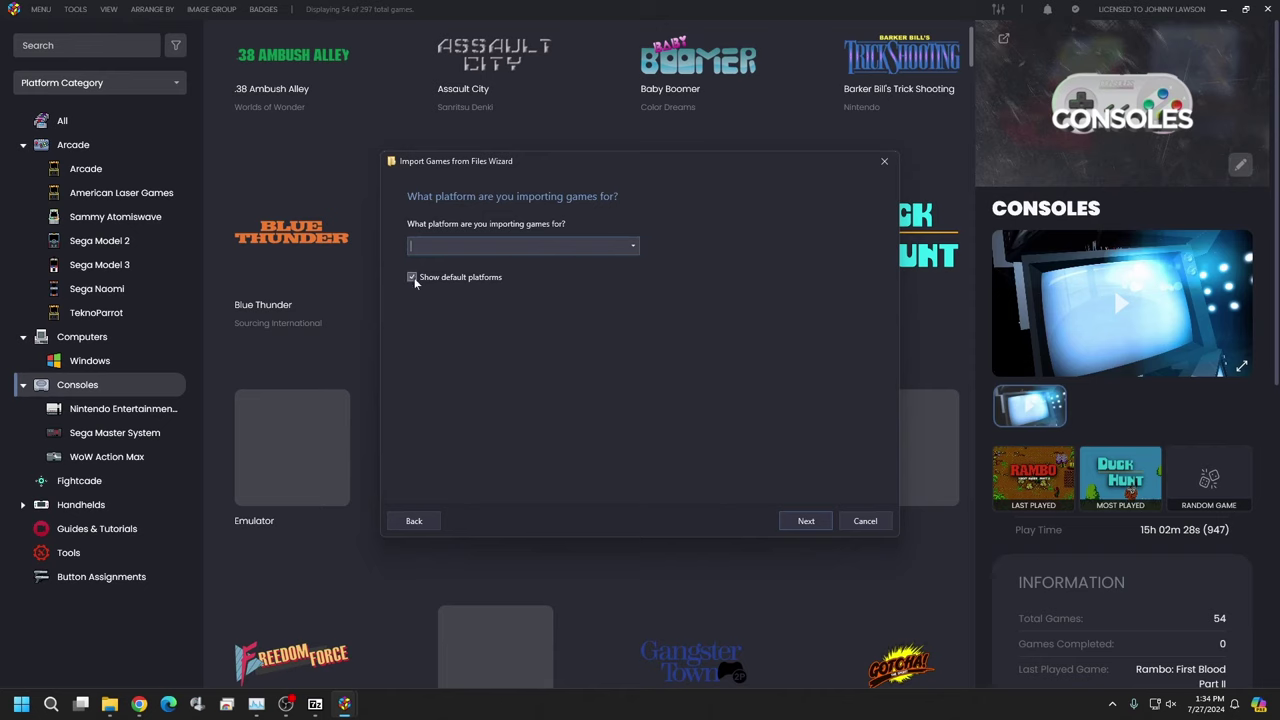
pyautogui.click(633, 247)
pyautogui.scroll(-2, 572, 321)
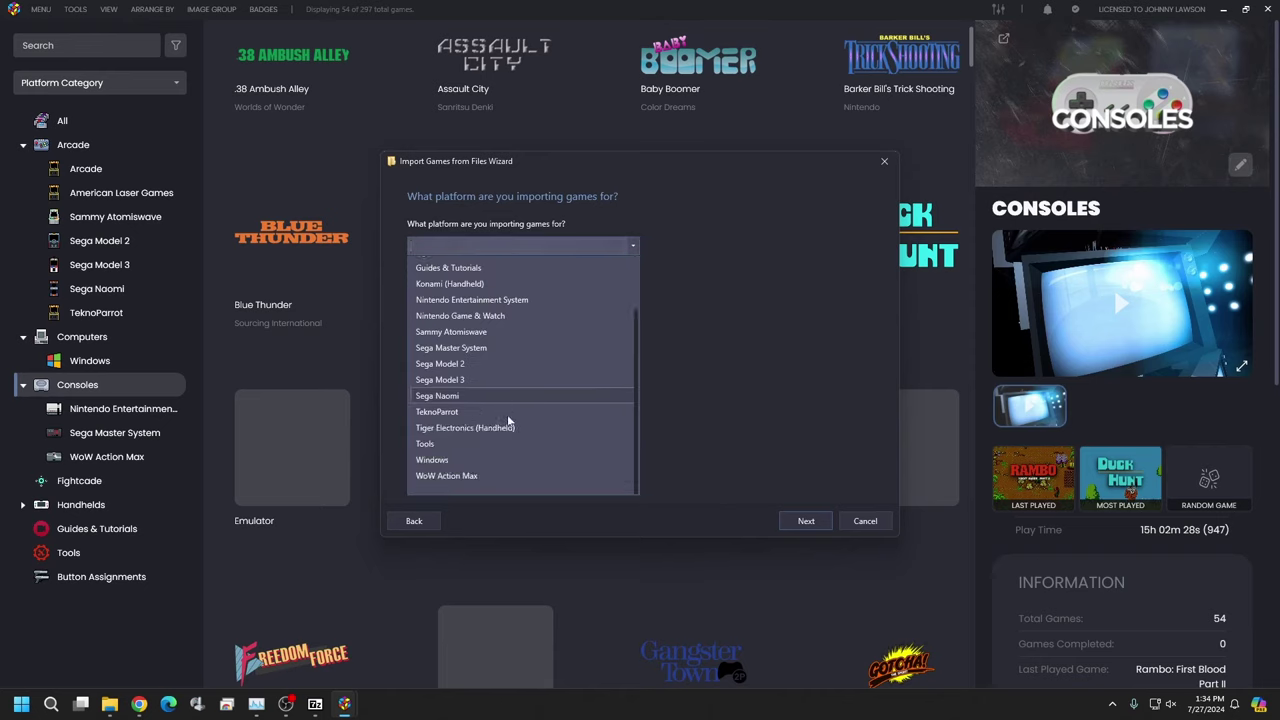
pyautogui.scroll(2, 493, 403)
pyautogui.click(711, 365)
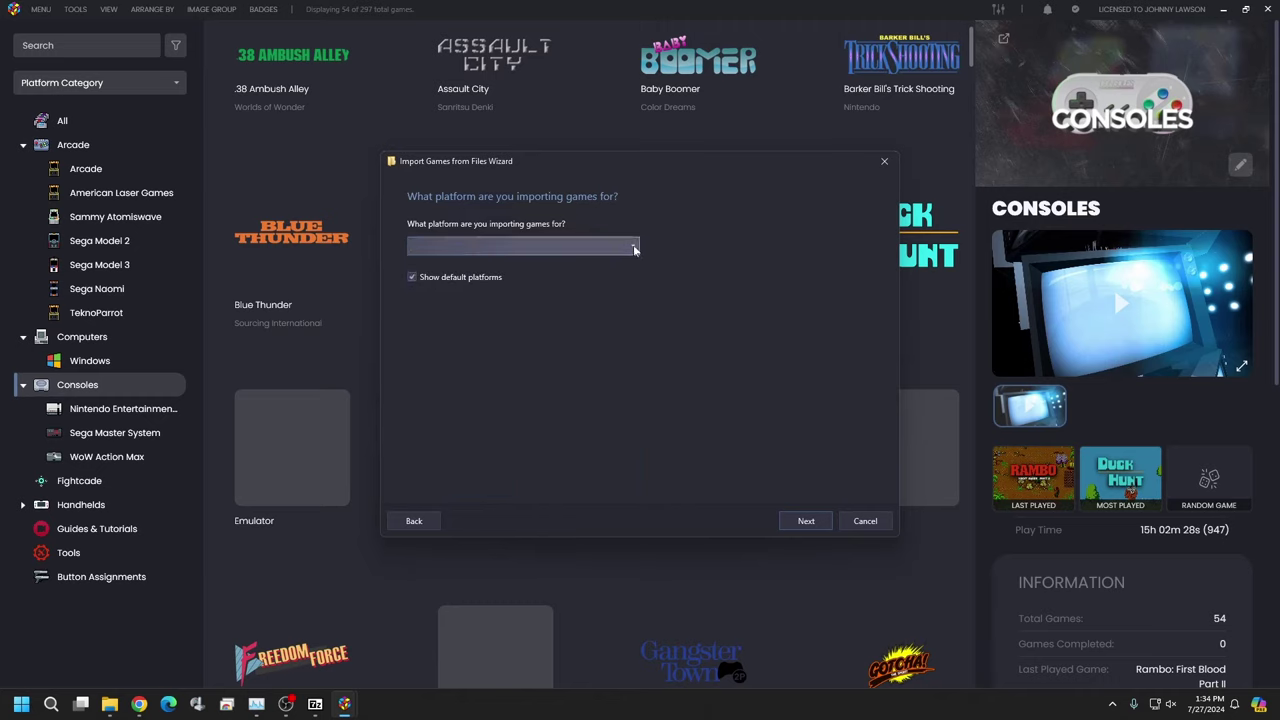
# Step: Choose Super Nintendo Entertainment System as the platform for the imported games and continue the import
pyautogui.click(600, 247)
pyautogui.scroll(-20, 580, 300)
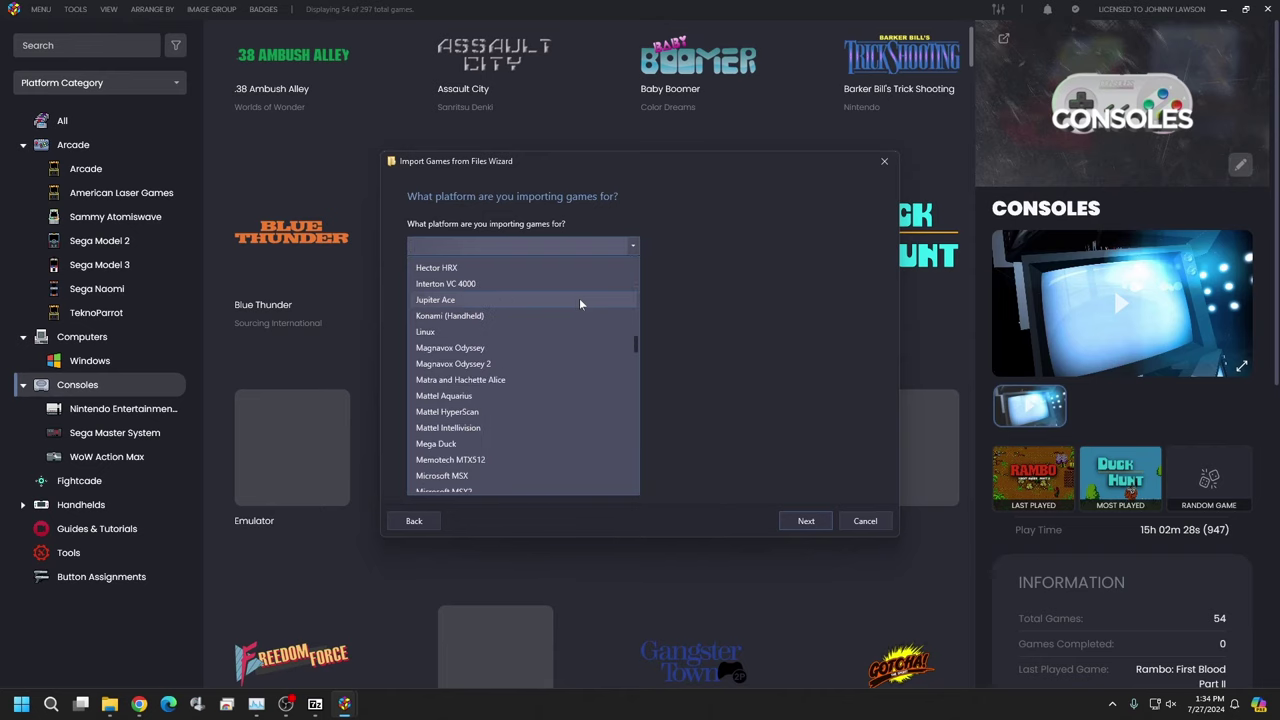
pyautogui.scroll(-20, 580, 302)
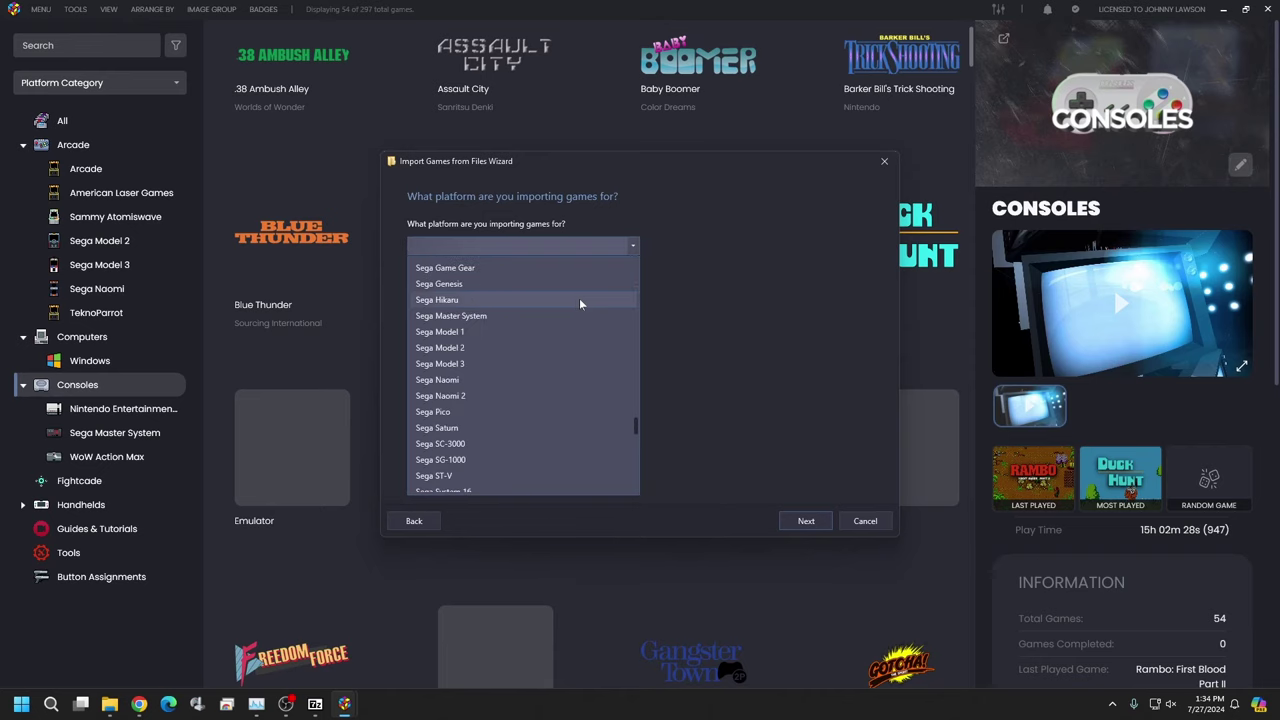
pyautogui.scroll(-5, 579, 298)
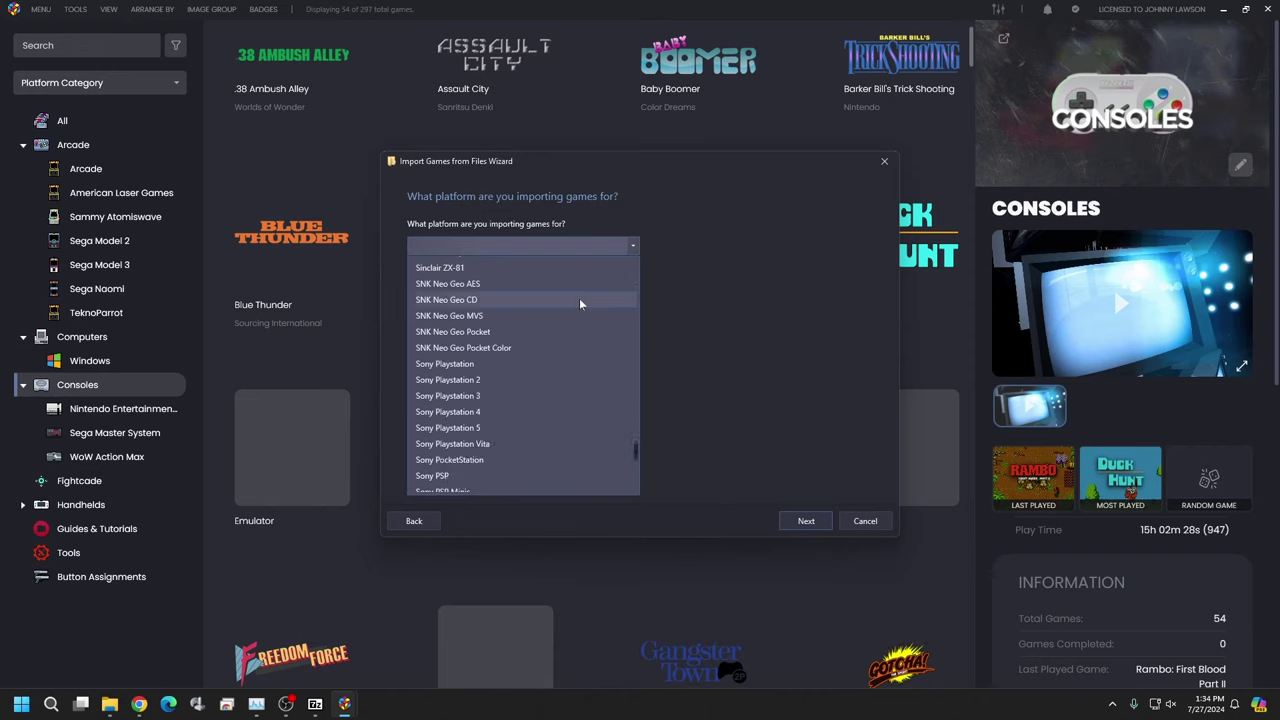
pyautogui.click(486, 396)
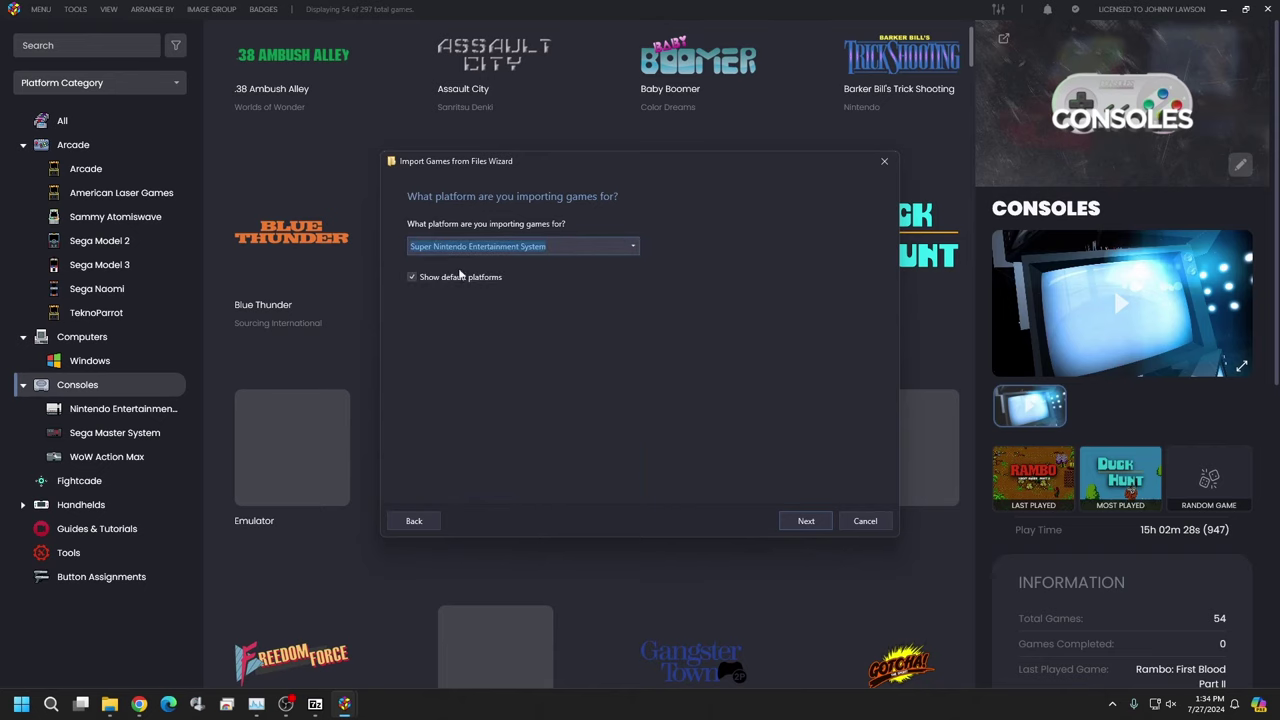
pyautogui.click(823, 524)
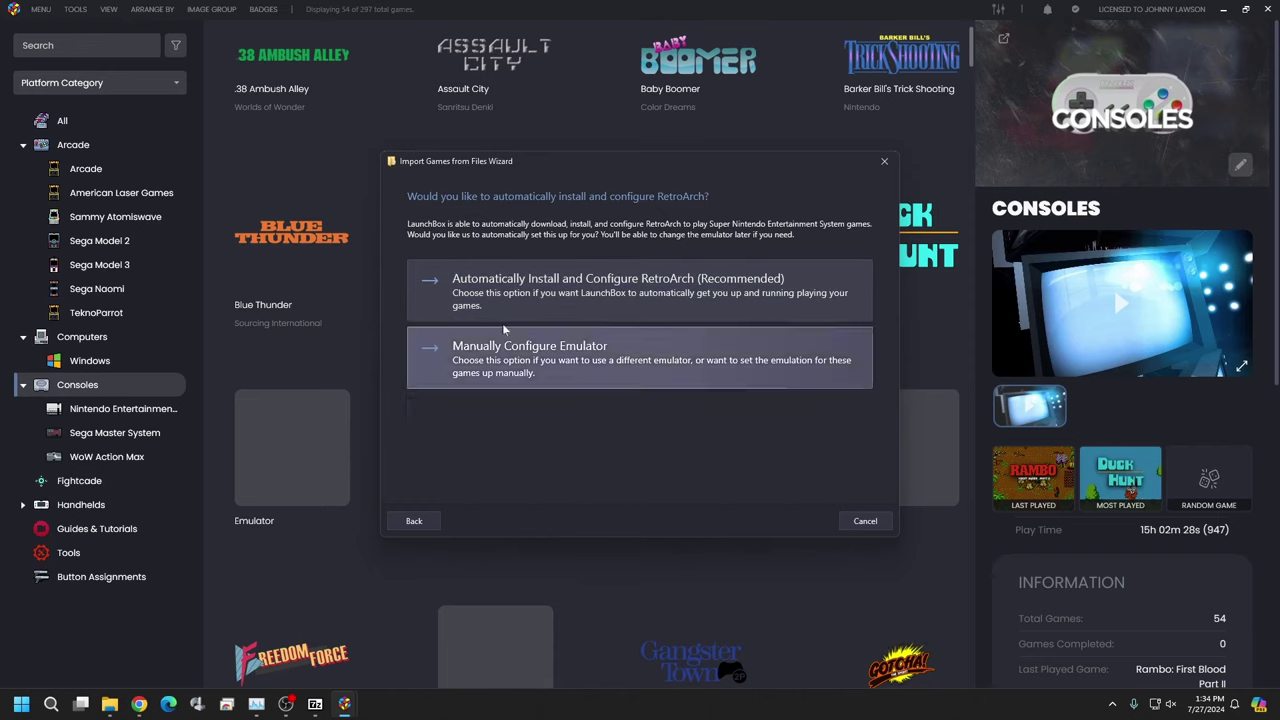
# Step: Choose to configure the emulator manually, leave the emulator blank, and move the files into the LaunchBox games folder
pyautogui.click(600, 362)
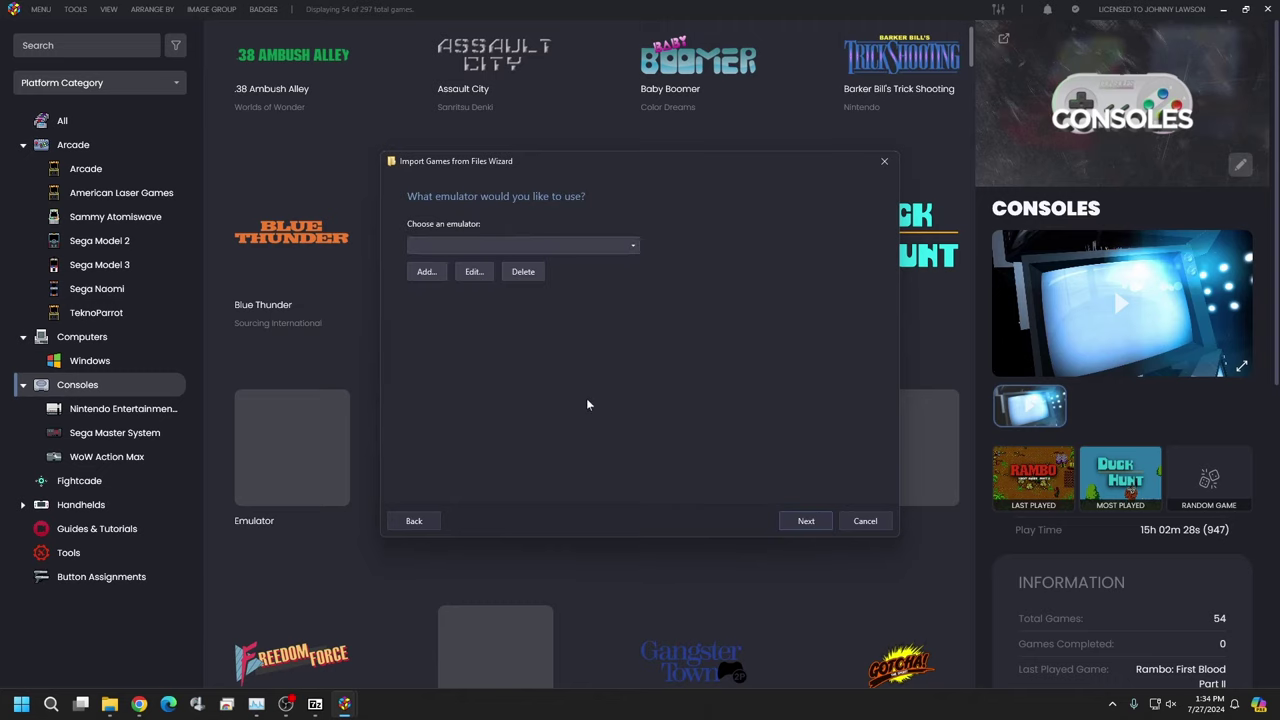
pyautogui.click(806, 521)
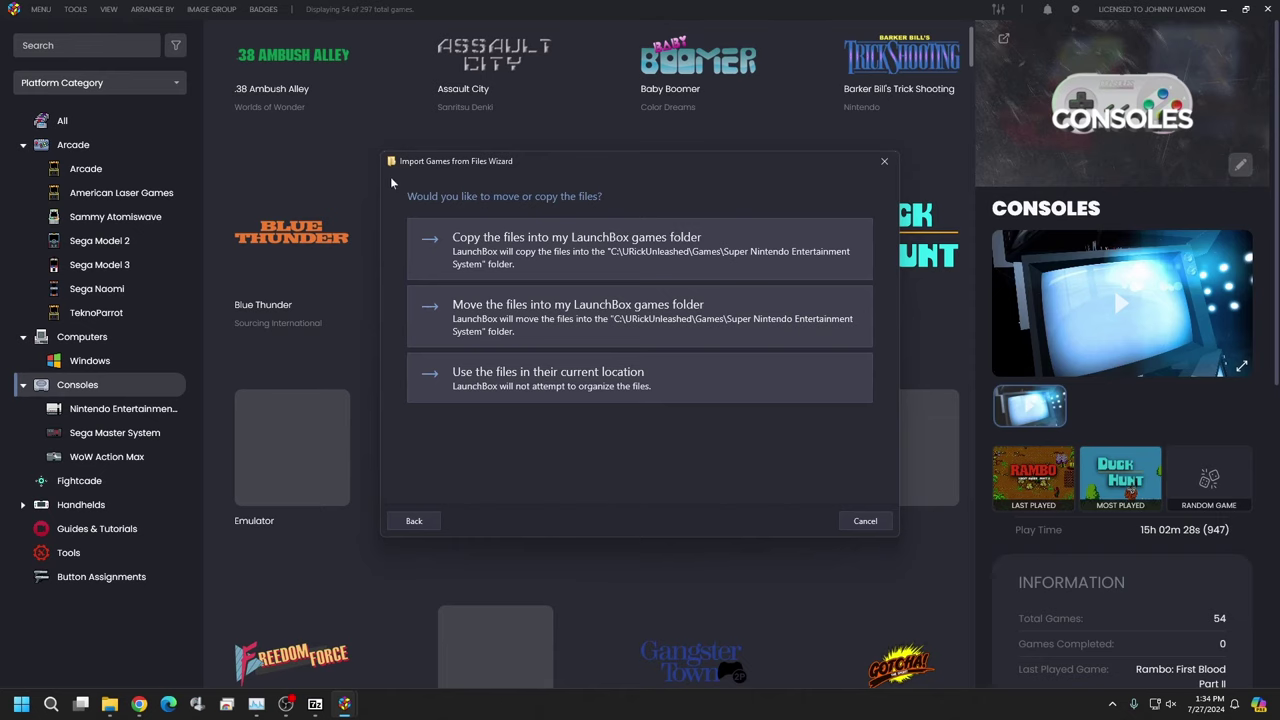
pyautogui.click(629, 309)
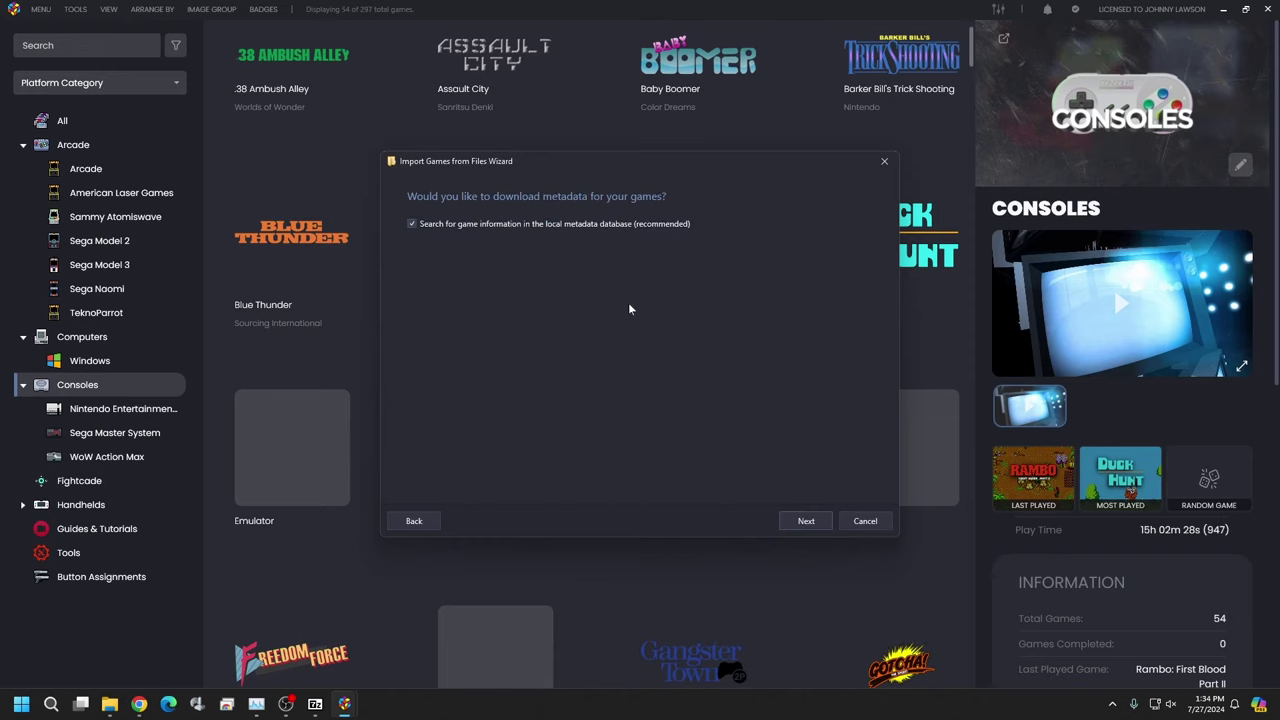
# Step: Keep the local metadata search, include all image and EmuMovies media types, leave the custom options at their defaults, and finish the import
pyautogui.click(808, 521)
pyautogui.click(433, 476)
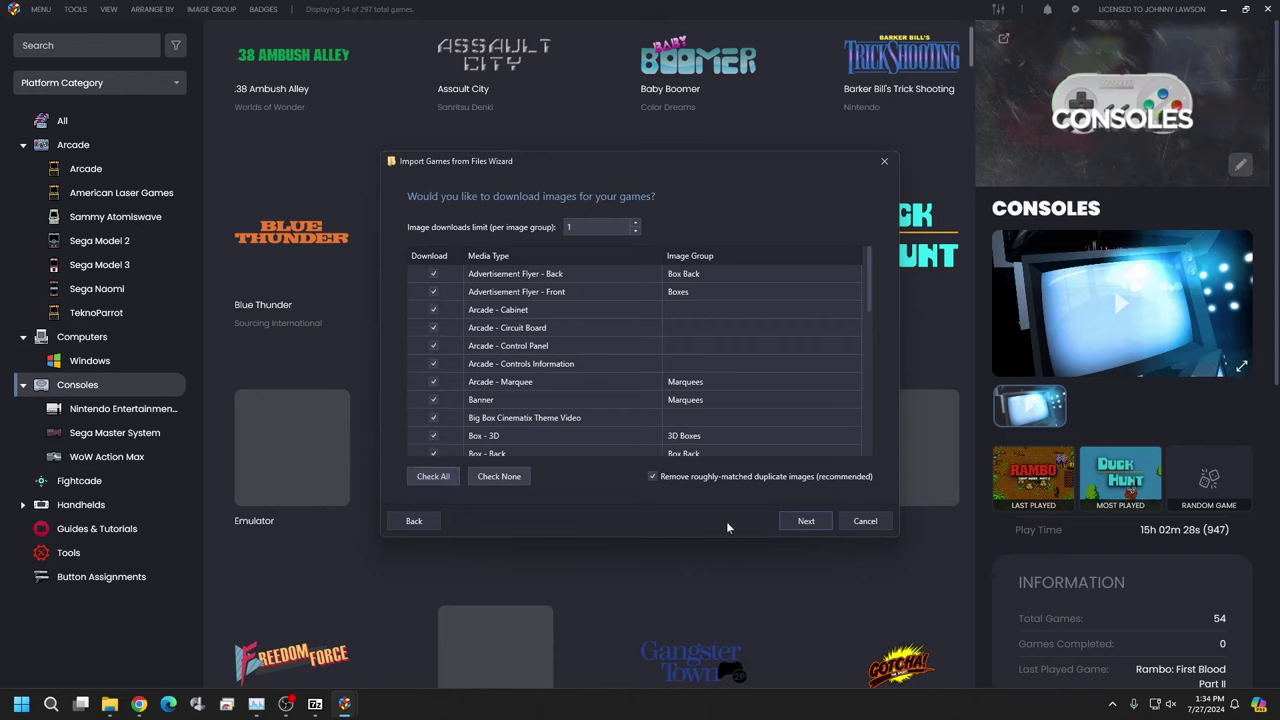
pyautogui.click(808, 522)
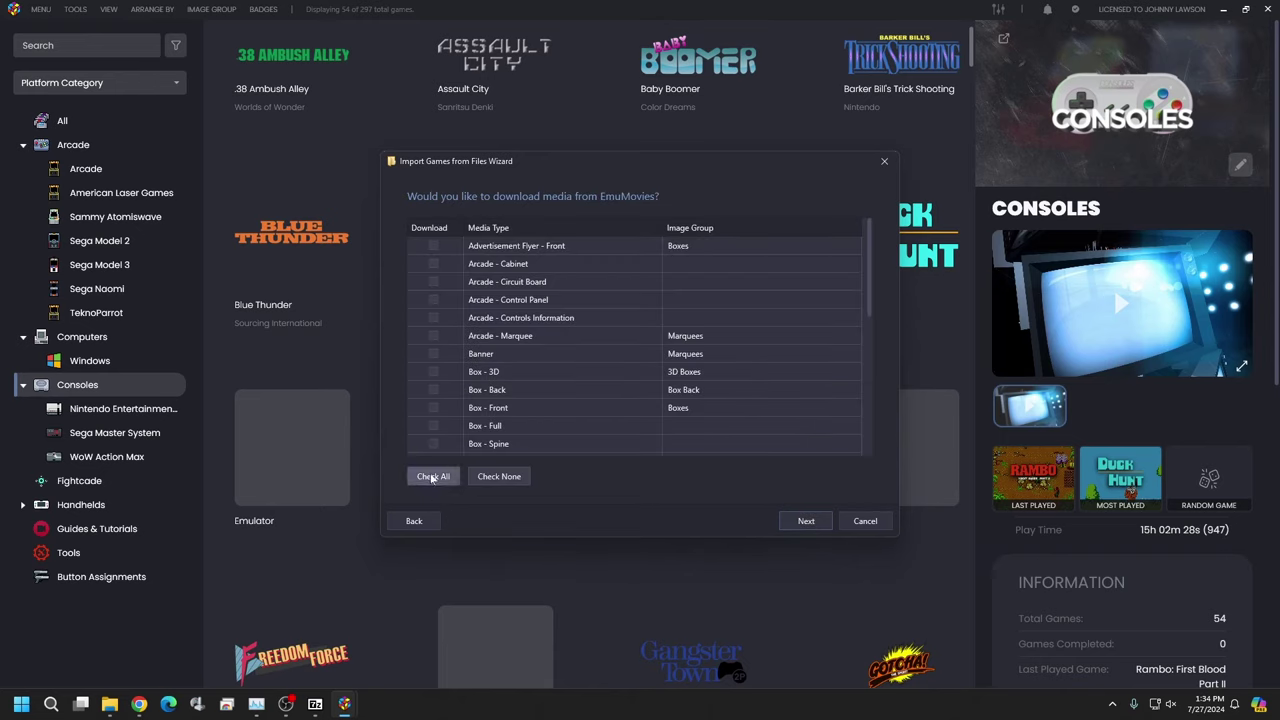
pyautogui.click(806, 521)
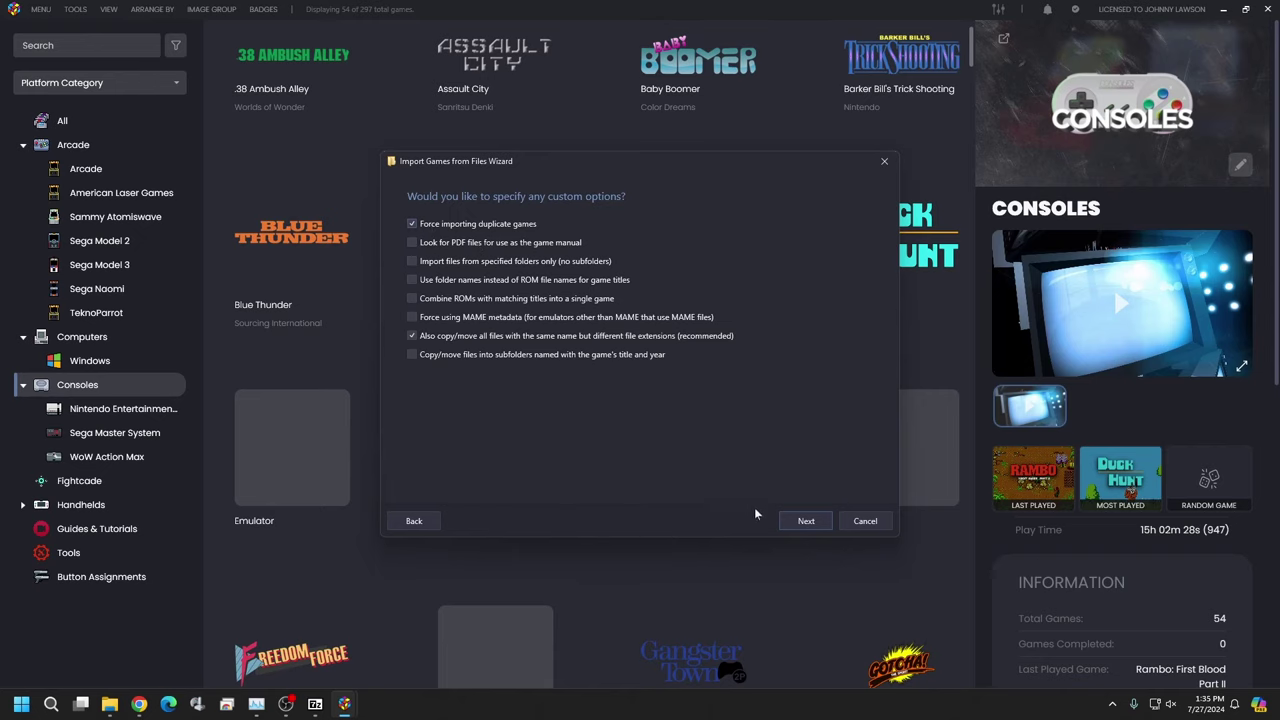
pyautogui.click(800, 520)
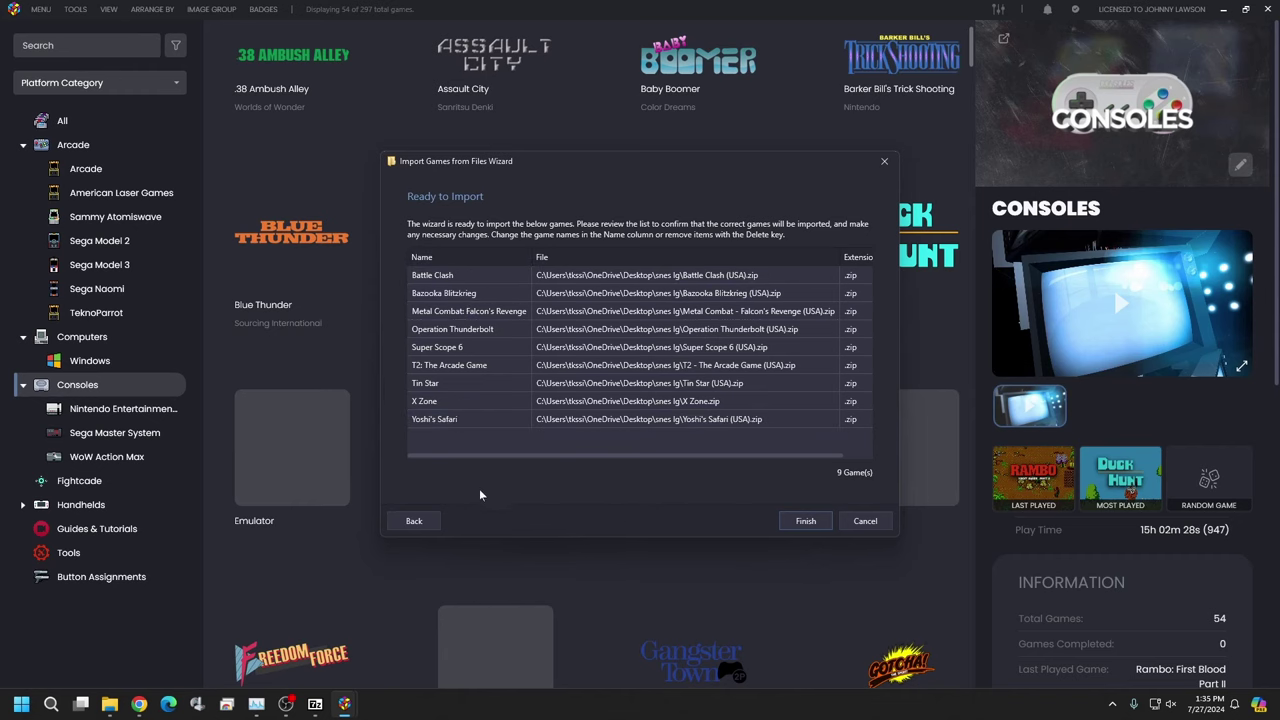
pyautogui.click(795, 524)
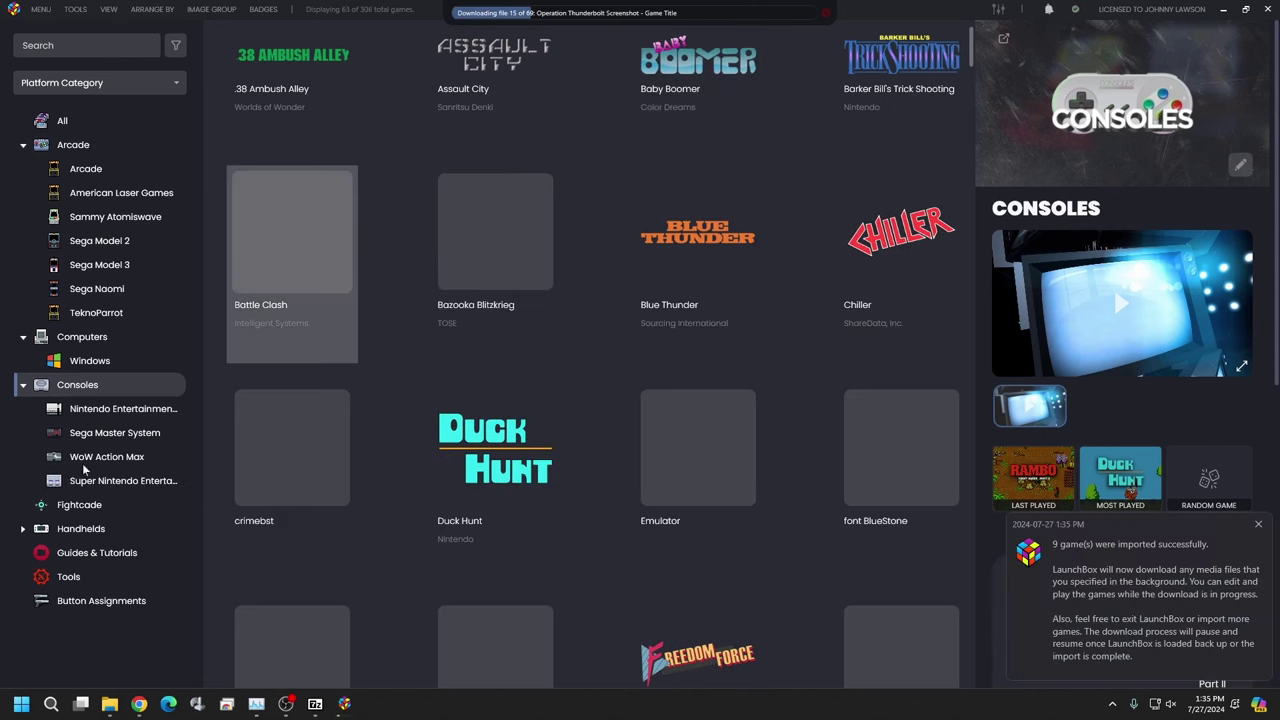
# Step: Start adding a new emulator in the emulator manager and choose Snes9x as its name to fill in the default settings
pyautogui.click(77, 9)
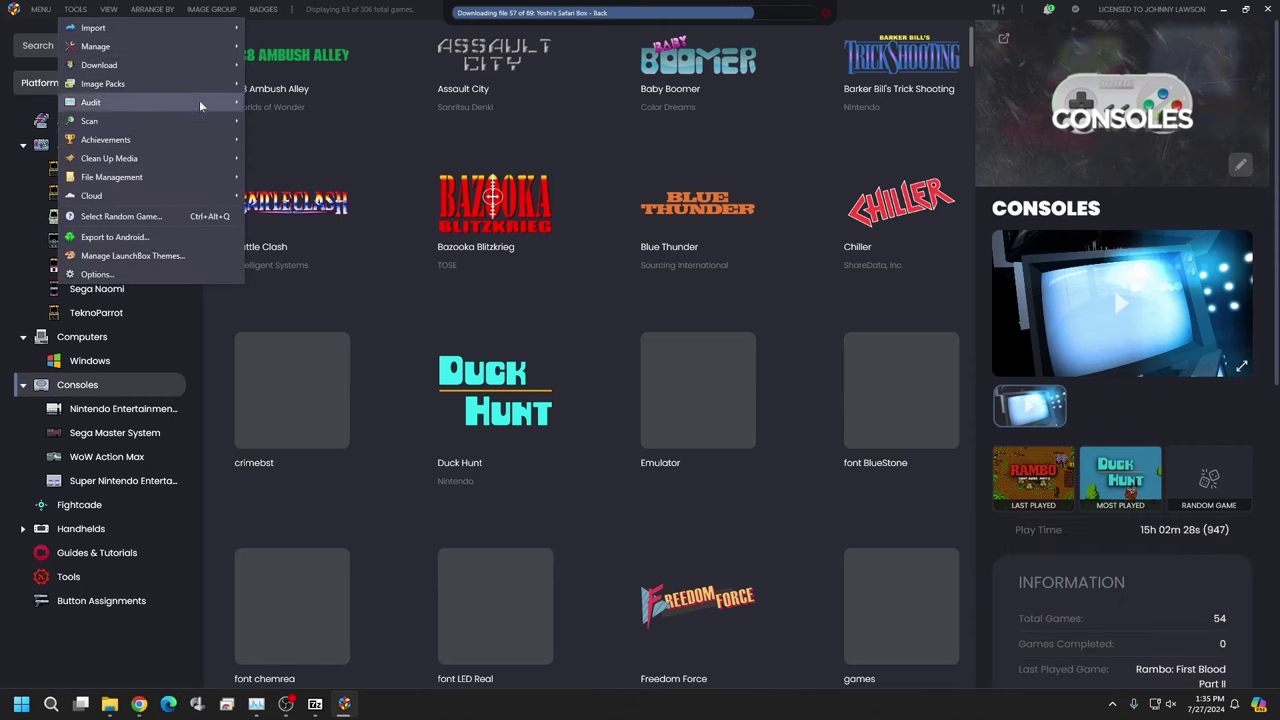
pyautogui.moveTo(201, 46)
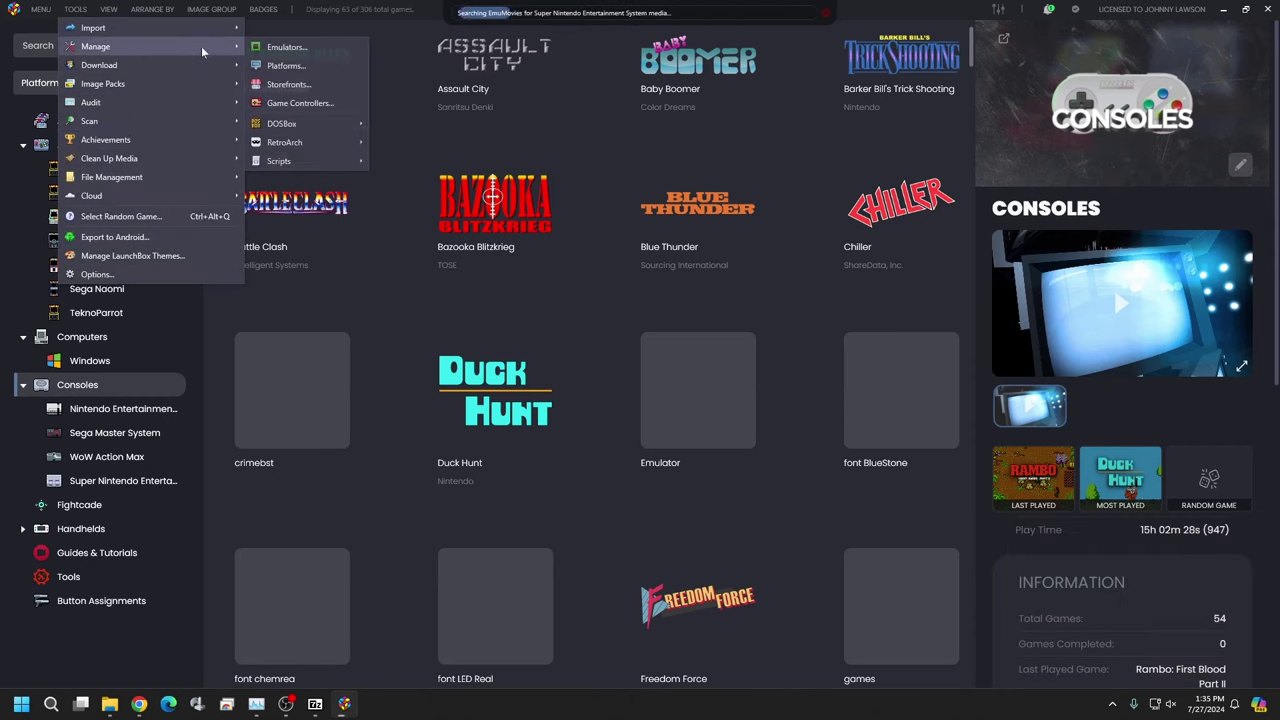
pyautogui.click(270, 47)
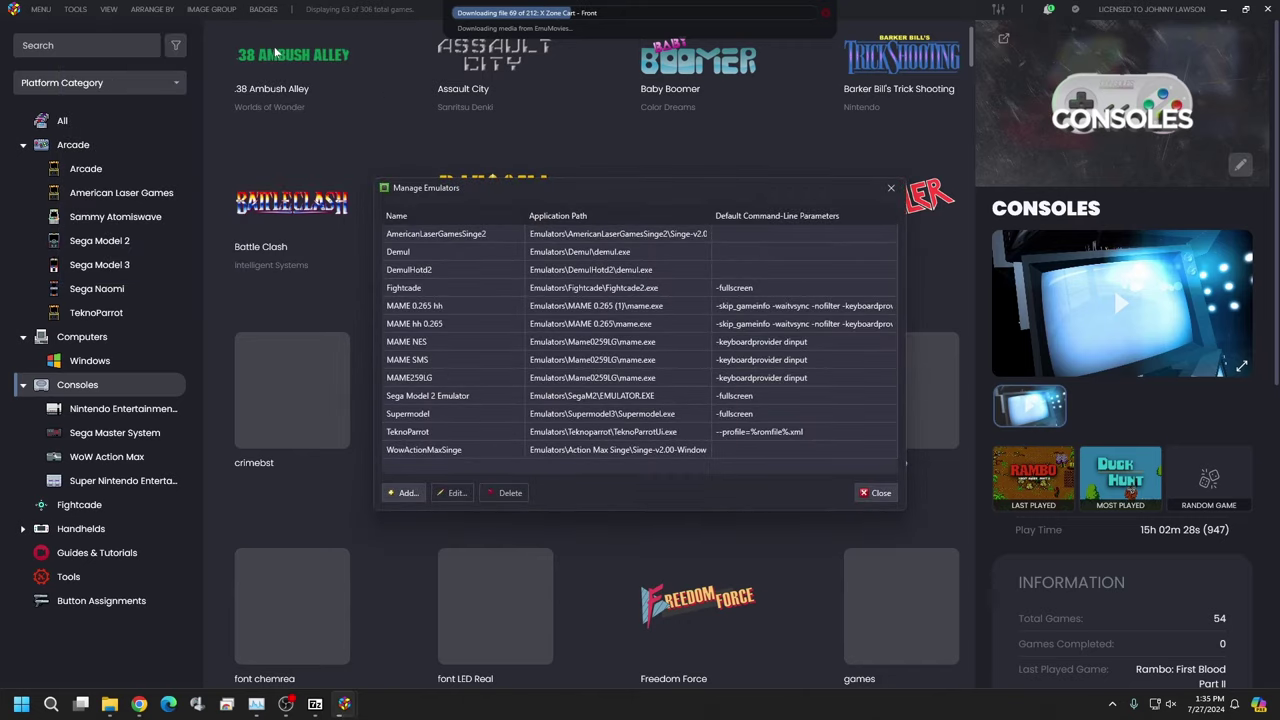
pyautogui.click(406, 493)
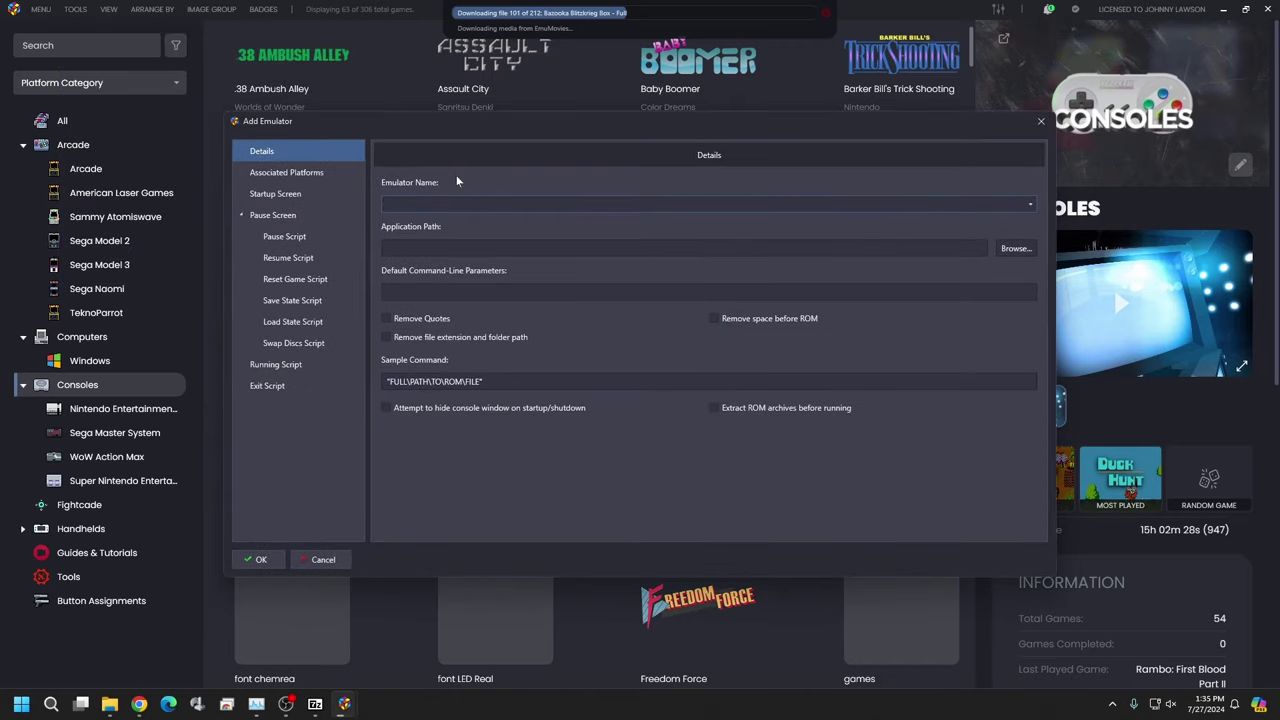
pyautogui.write('Snes9x')
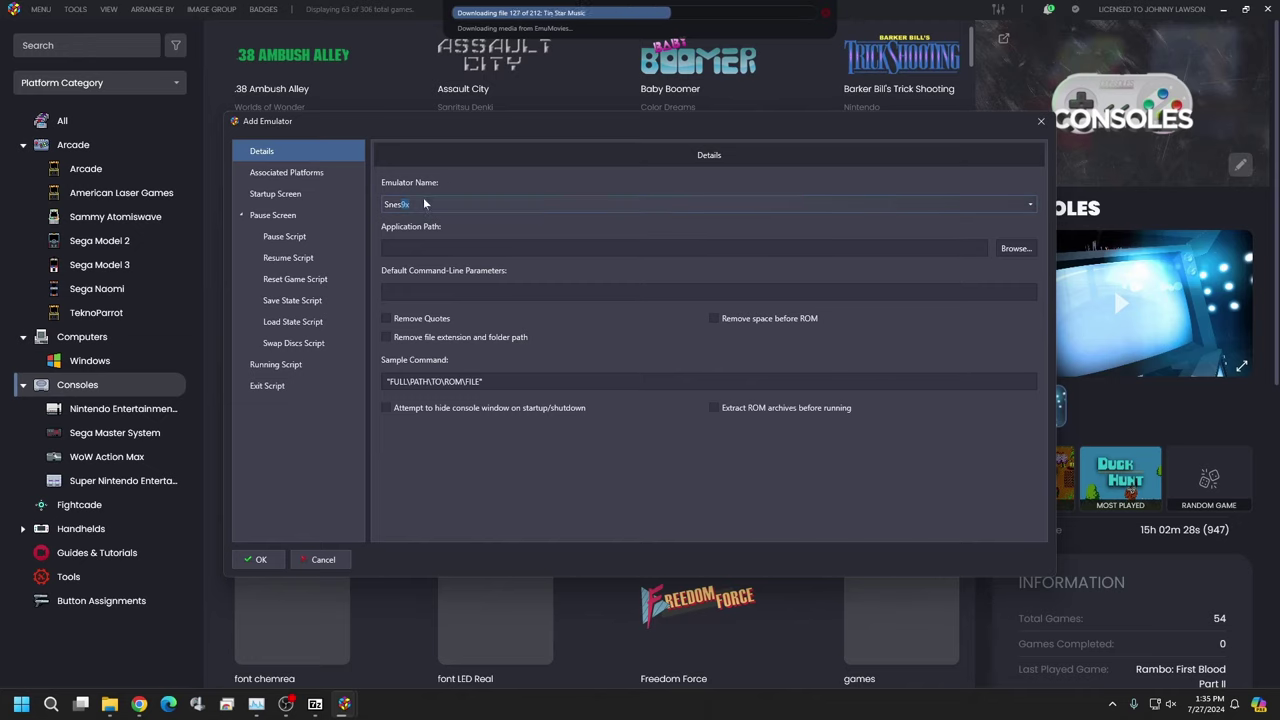
pyautogui.press('Tab')
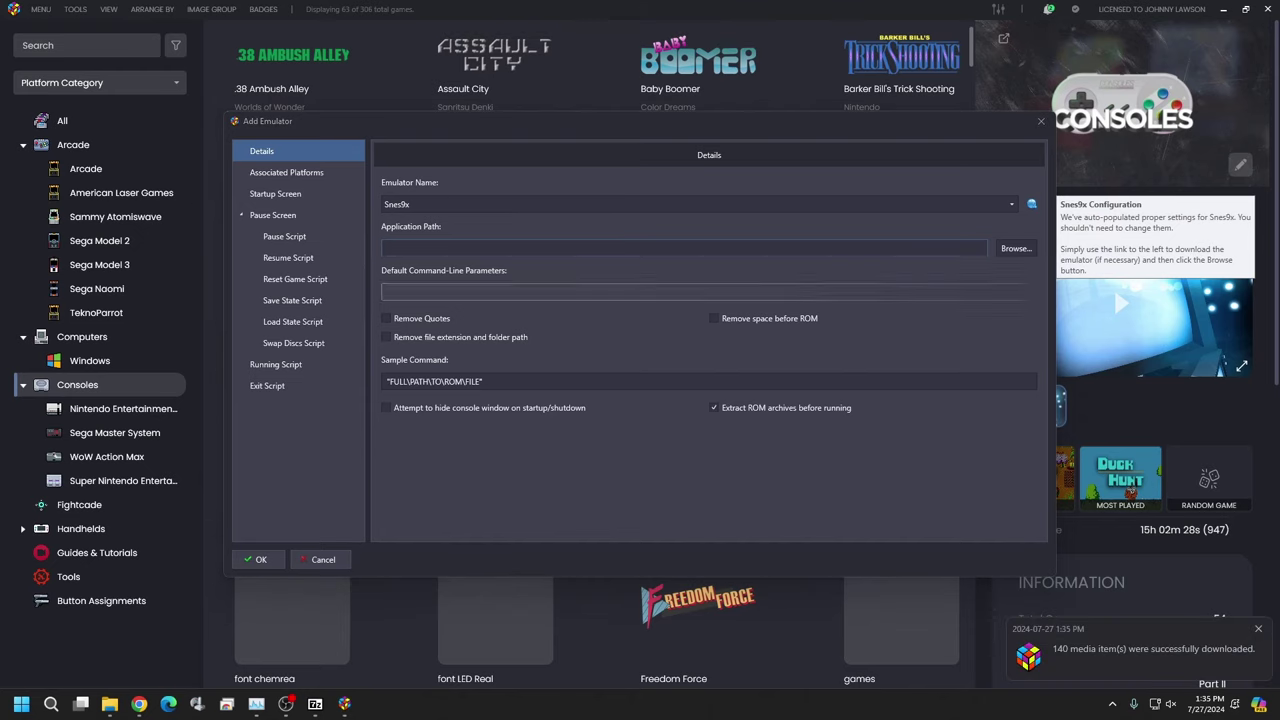
# Step: Paste "-port2 superscope" as the emulator's default command-line parameters
pyautogui.click(608, 291)
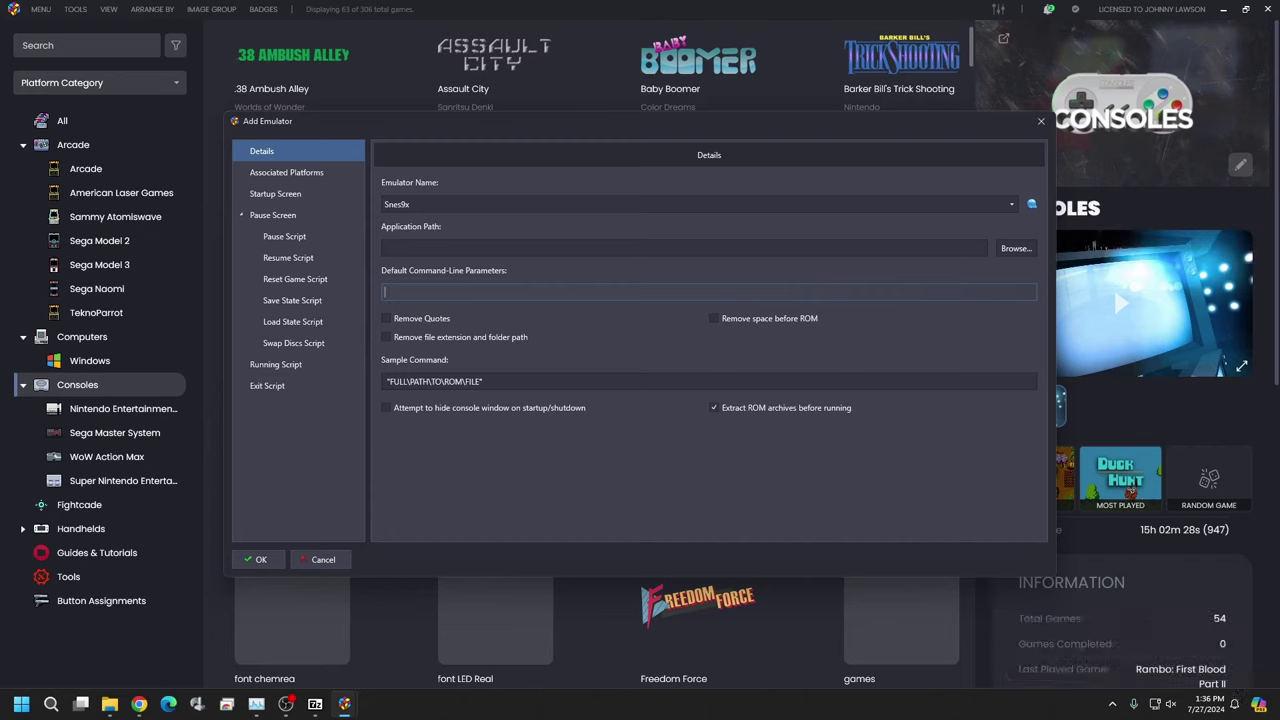
pyautogui.rightClick(394, 291)
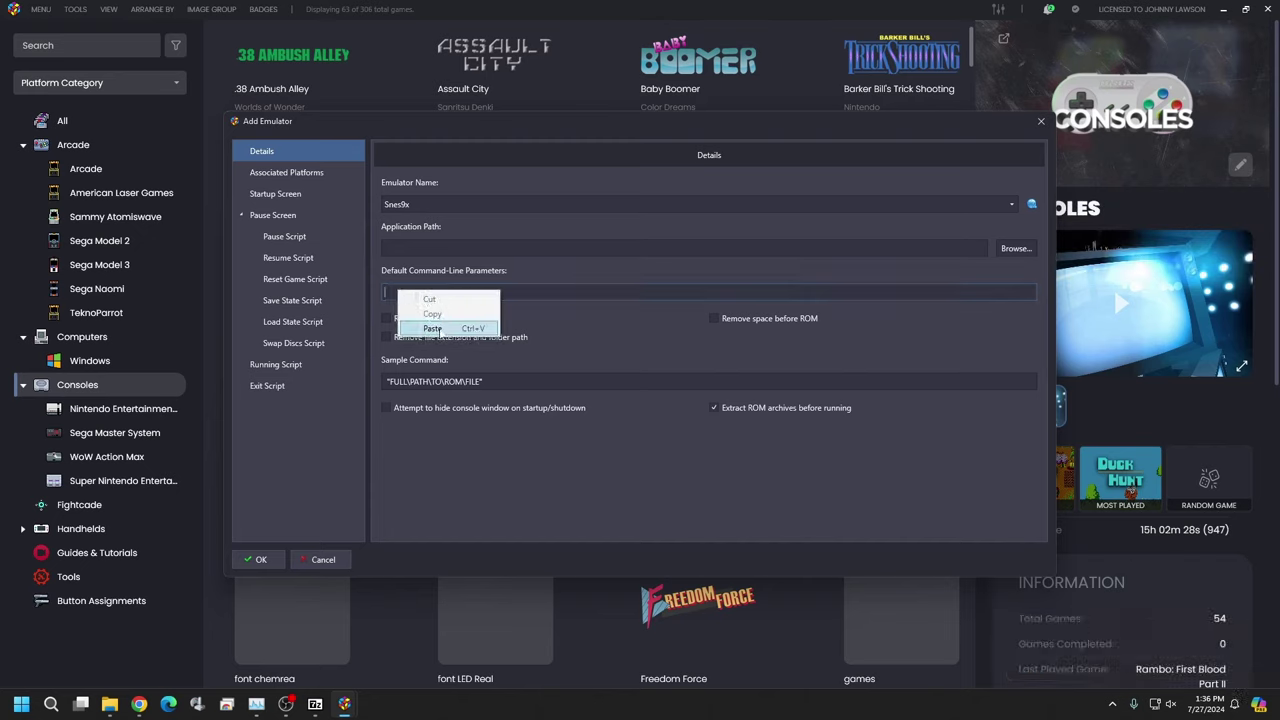
pyautogui.click(440, 328)
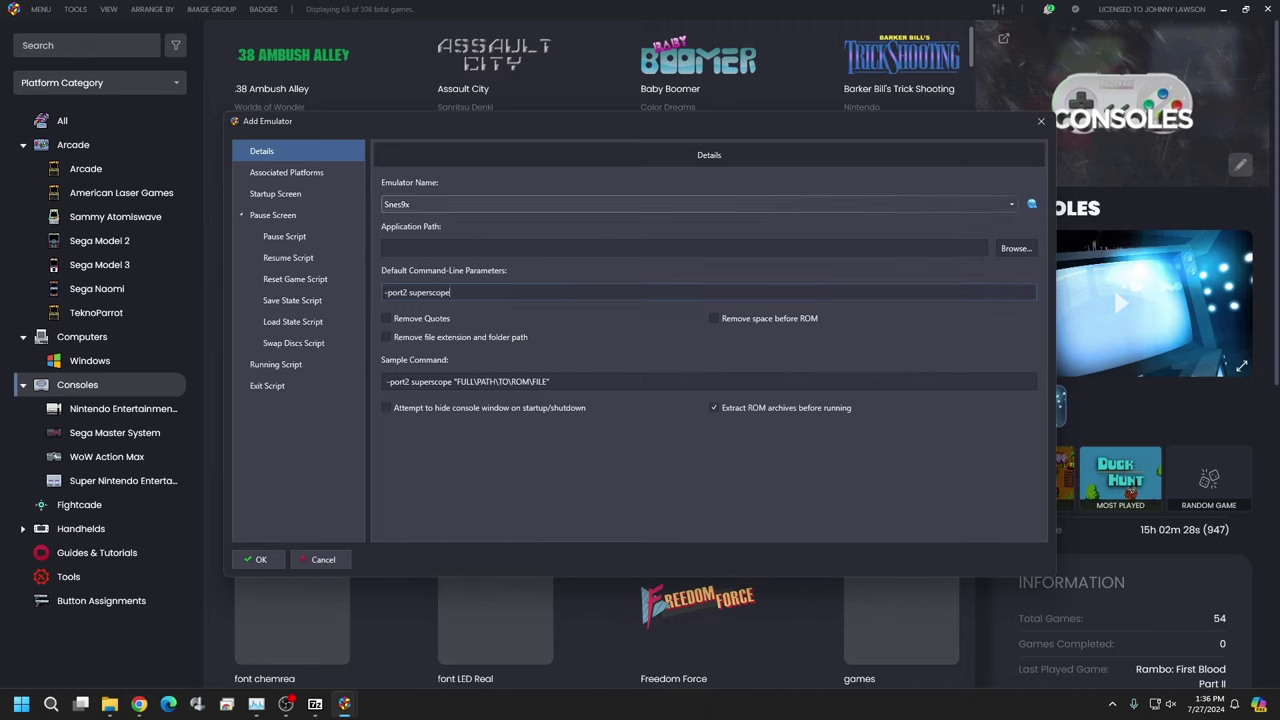
# Step: Change the emulator name to Snes9x_Lg and open its associated platforms
pyautogui.hotkey('shift', 'Tab')
pyautogui.click(409, 204)
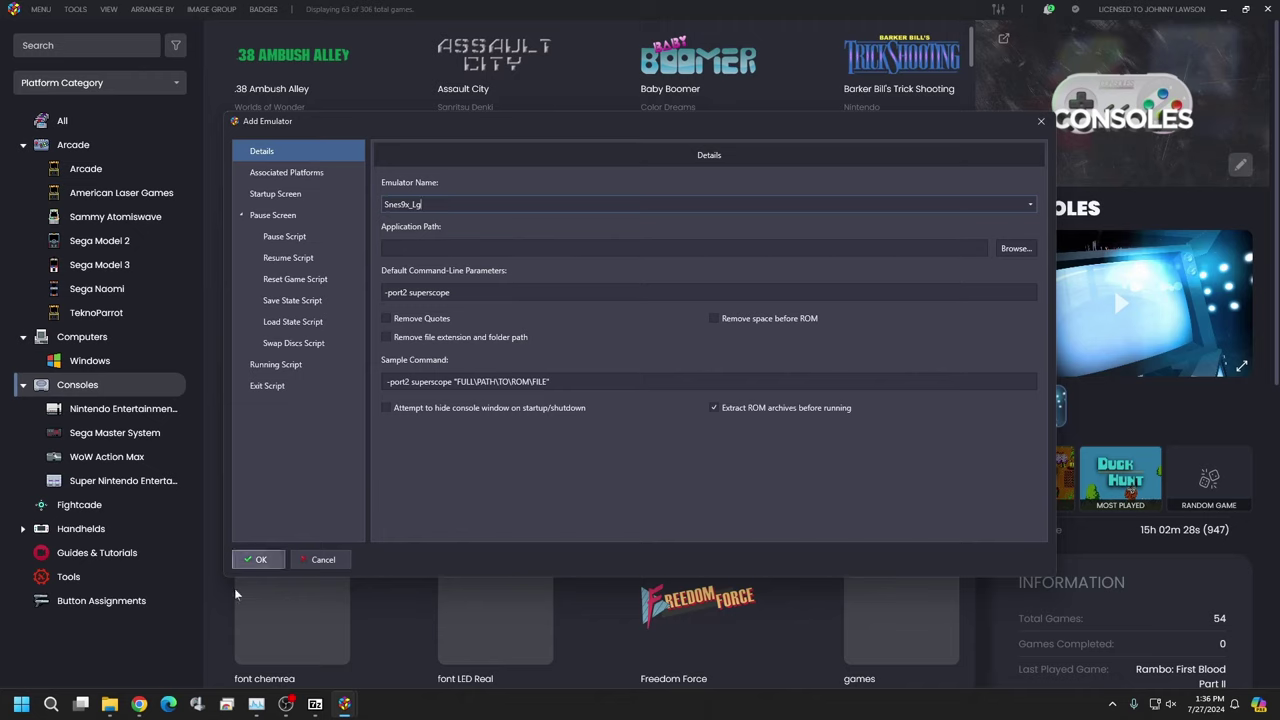
pyautogui.click(320, 174)
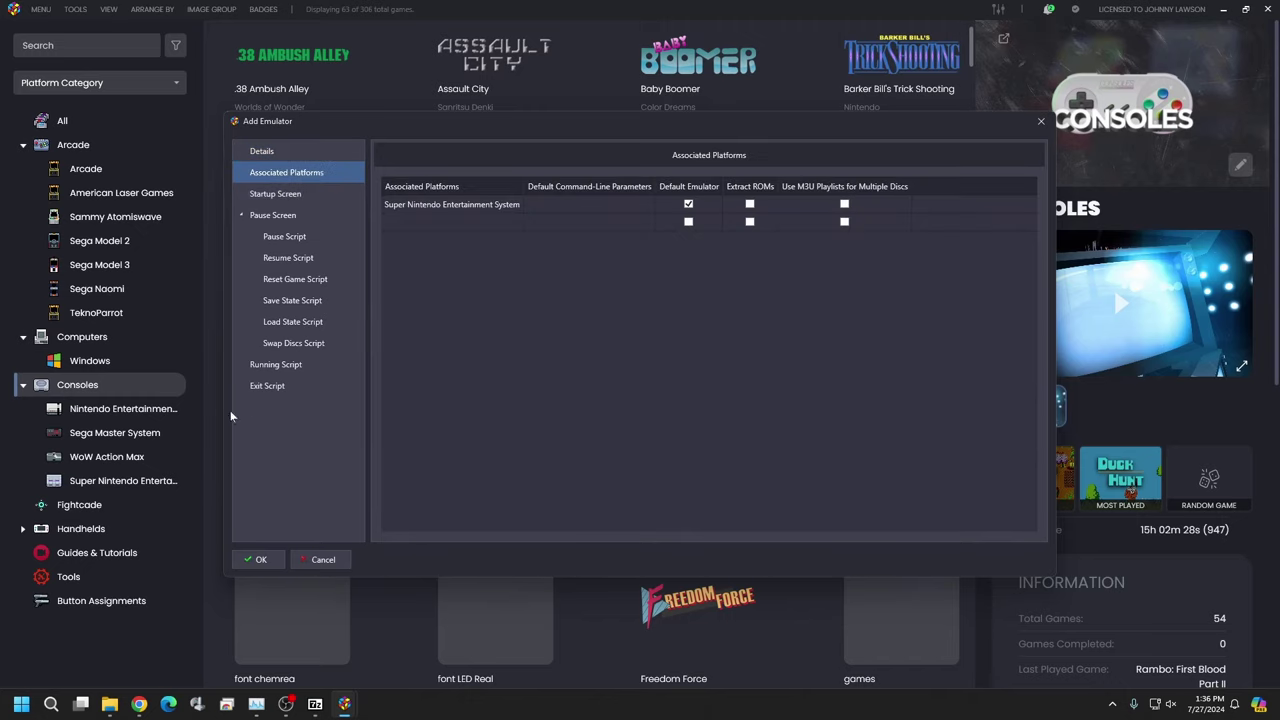